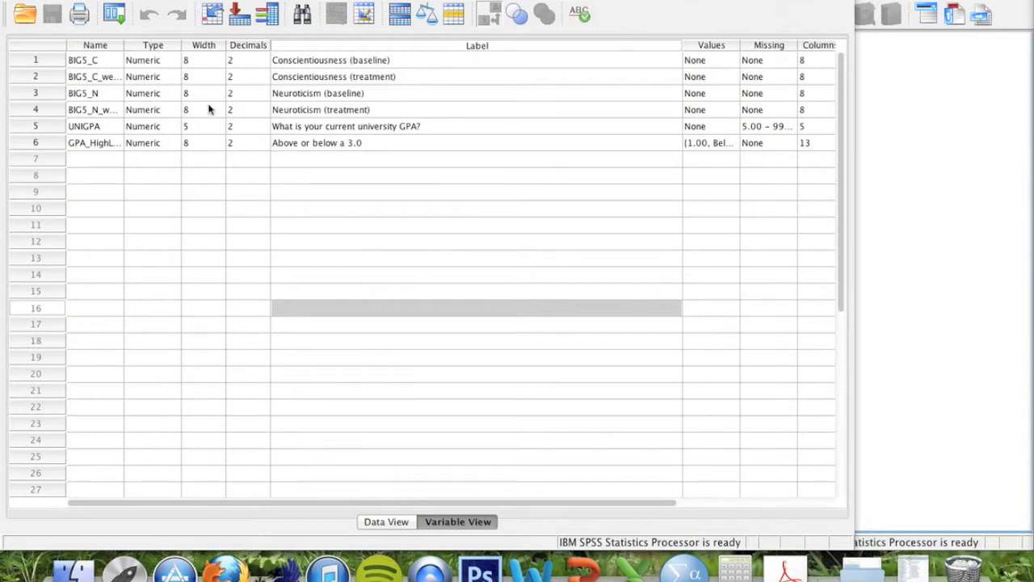
# Widen the Name column so the full variable names fit, and narrow the Label column
pyautogui.click(123, 50)
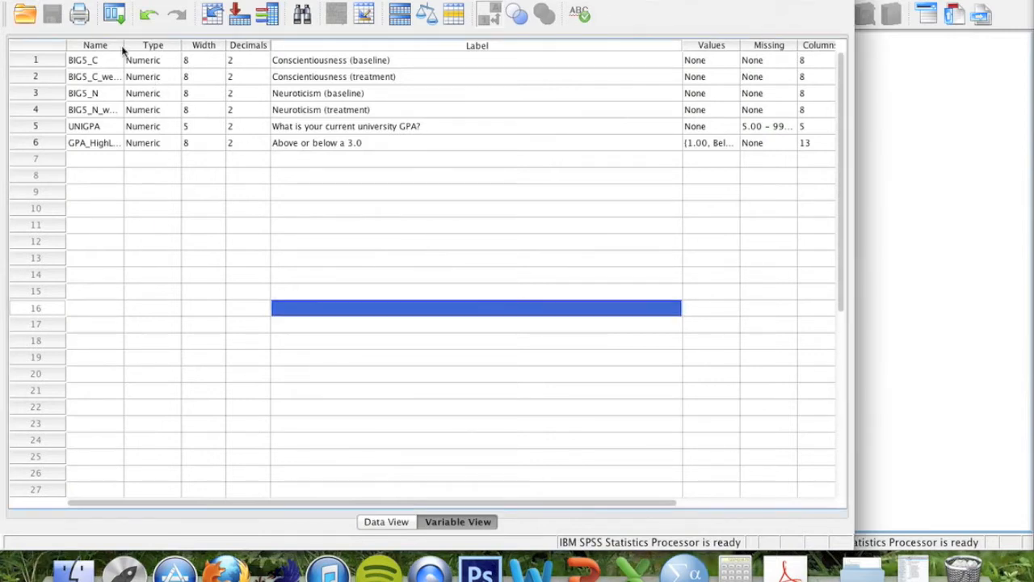
pyautogui.moveTo(123, 50); pyautogui.dragTo(152, 46)
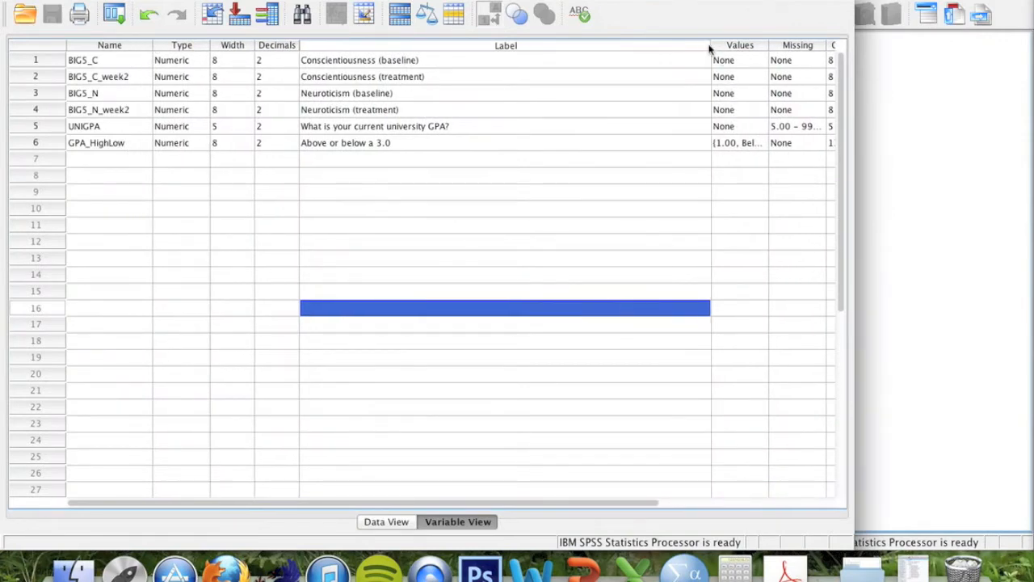
pyautogui.moveTo(709, 46); pyautogui.dragTo(667, 45)
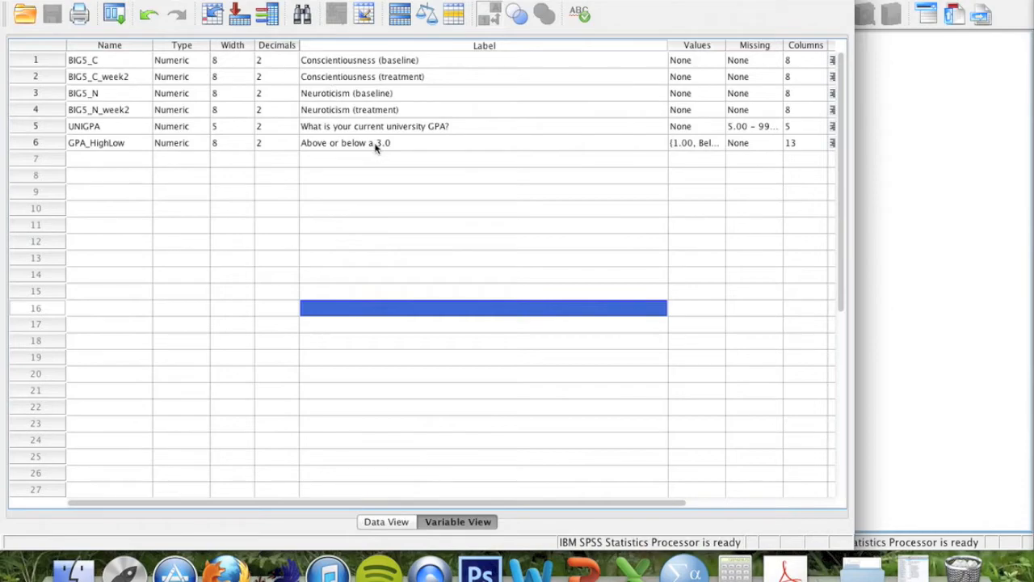
# Look through the case data and check the value labels defined for GPA_HighLow
pyautogui.click(373, 522)
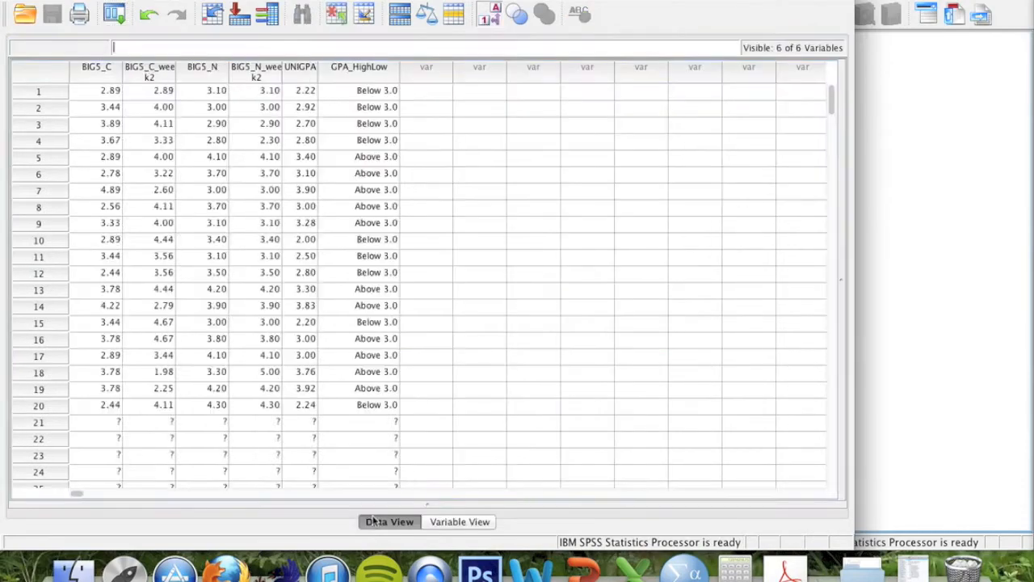
pyautogui.moveTo(833, 94); pyautogui.dragTo(857, 54)
pyautogui.click(443, 525)
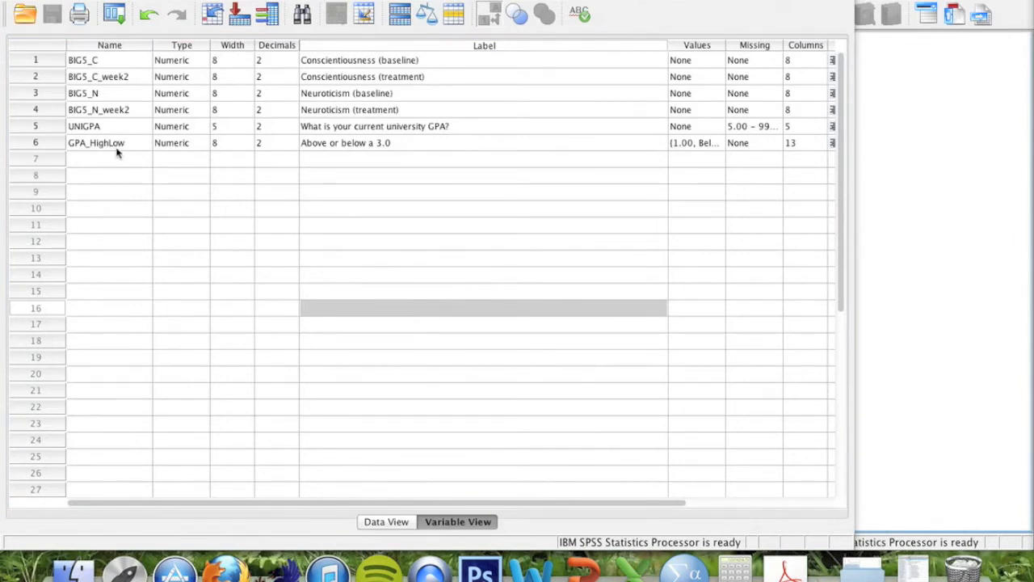
pyautogui.click(703, 146)
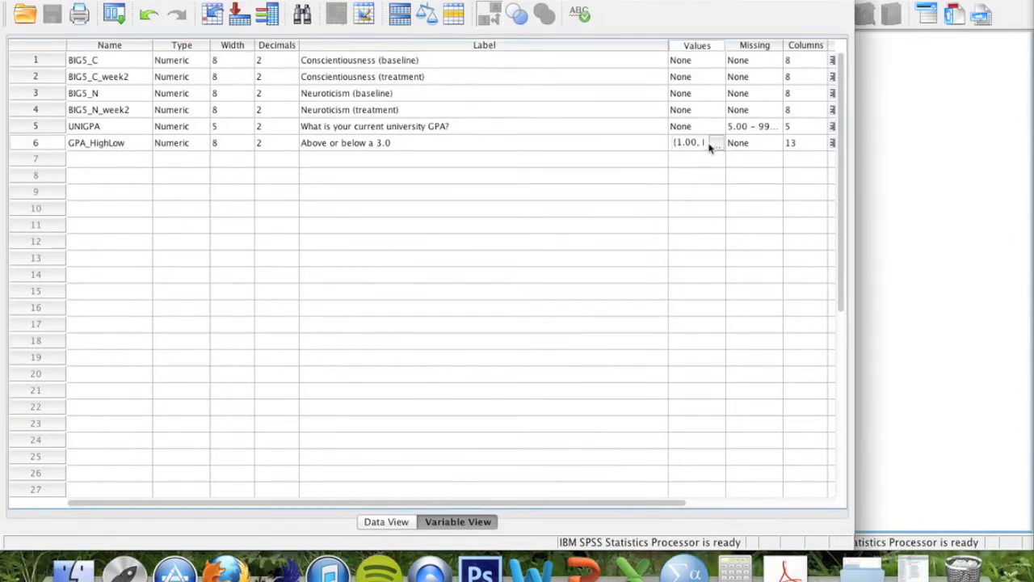
pyautogui.click(714, 143)
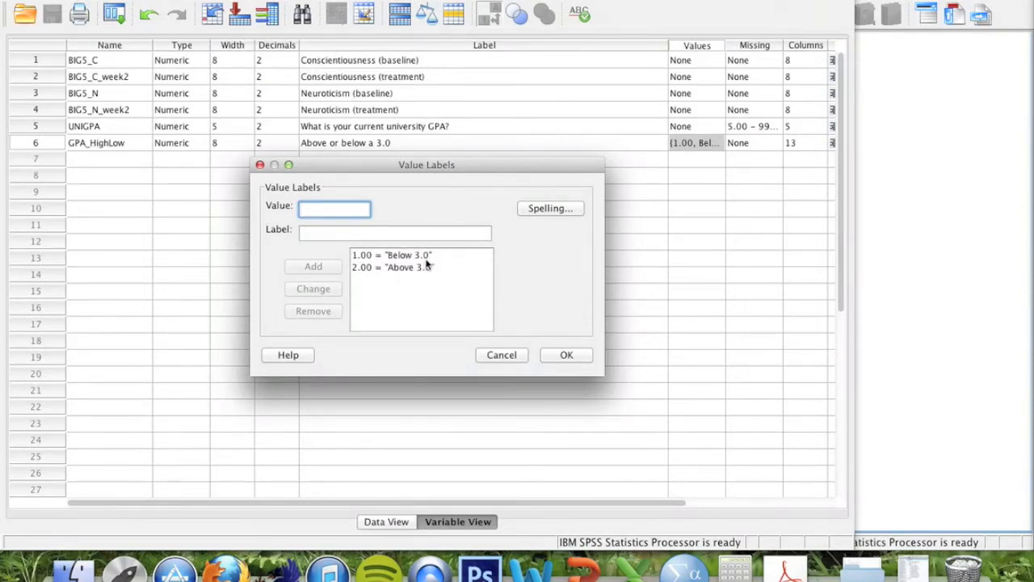
pyautogui.click(503, 355)
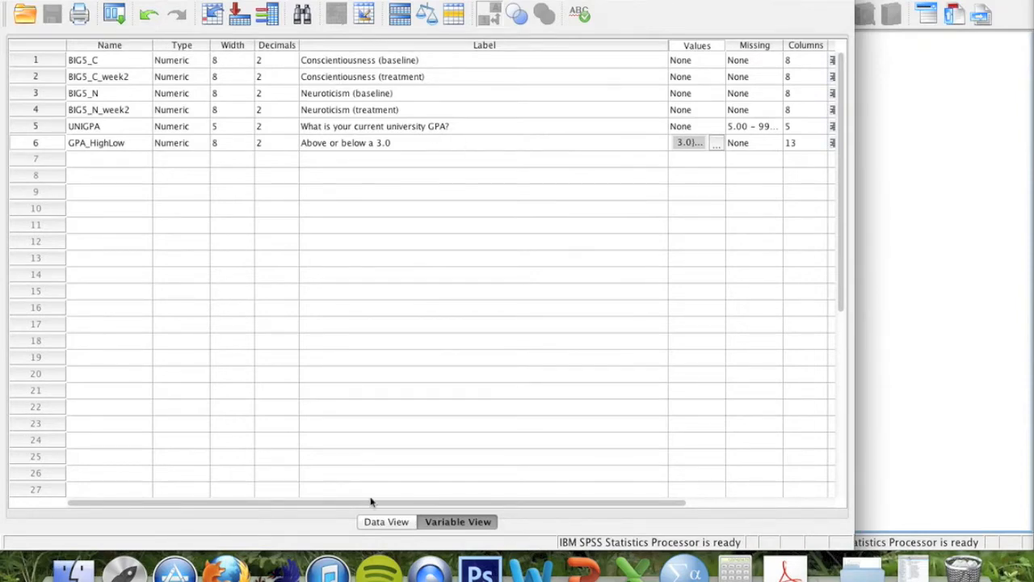
# Widen the BIG5_C_week2 column in the data view so its name fits on one line
pyautogui.click(375, 521)
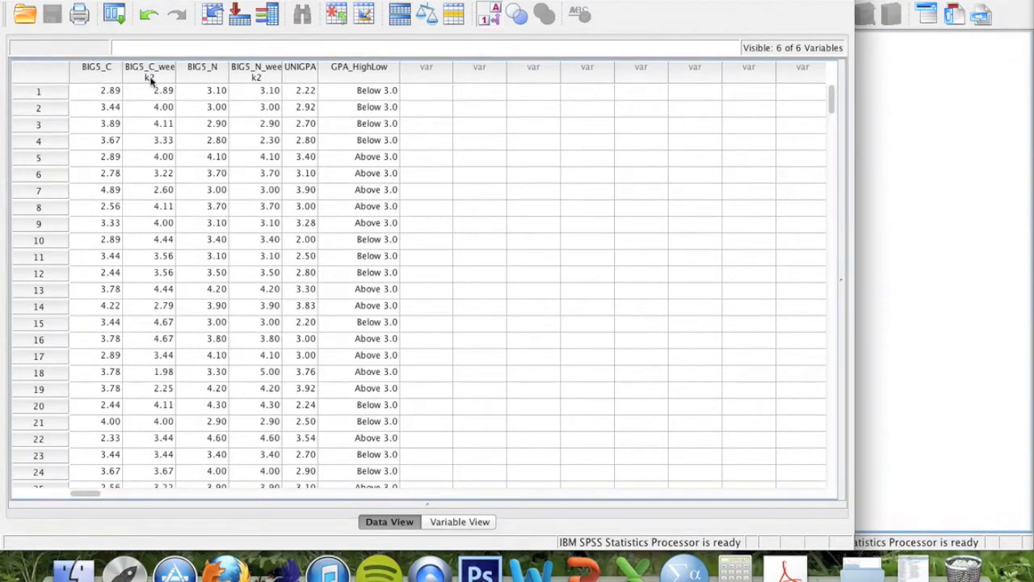
pyautogui.moveTo(177, 68); pyautogui.dragTo(200, 69)
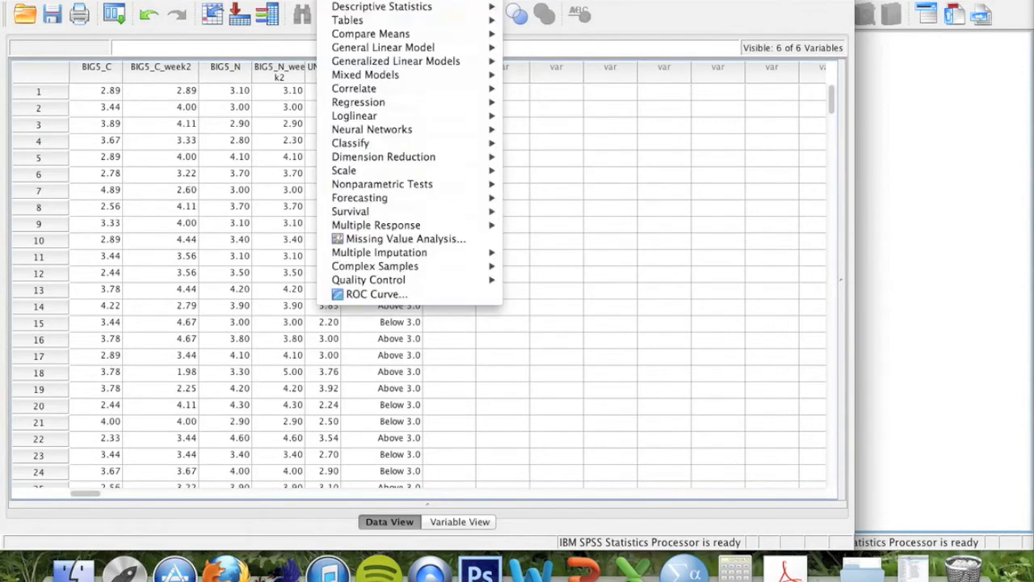
# Set up a Paired-Samples T Test with BIG5_C and BIG5_C_week2 as pair 1
pyautogui.moveTo(407, 34)
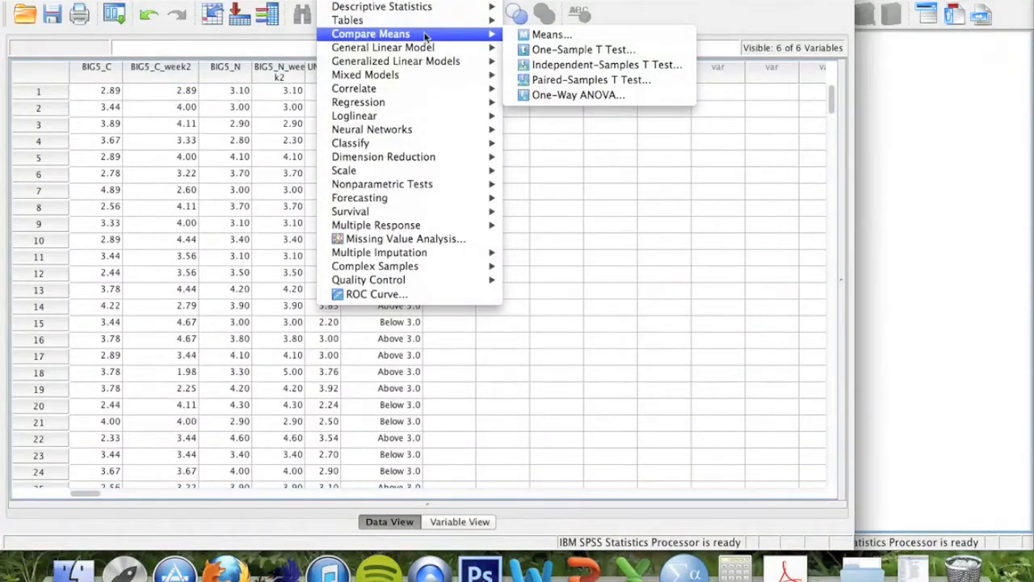
pyautogui.click(561, 80)
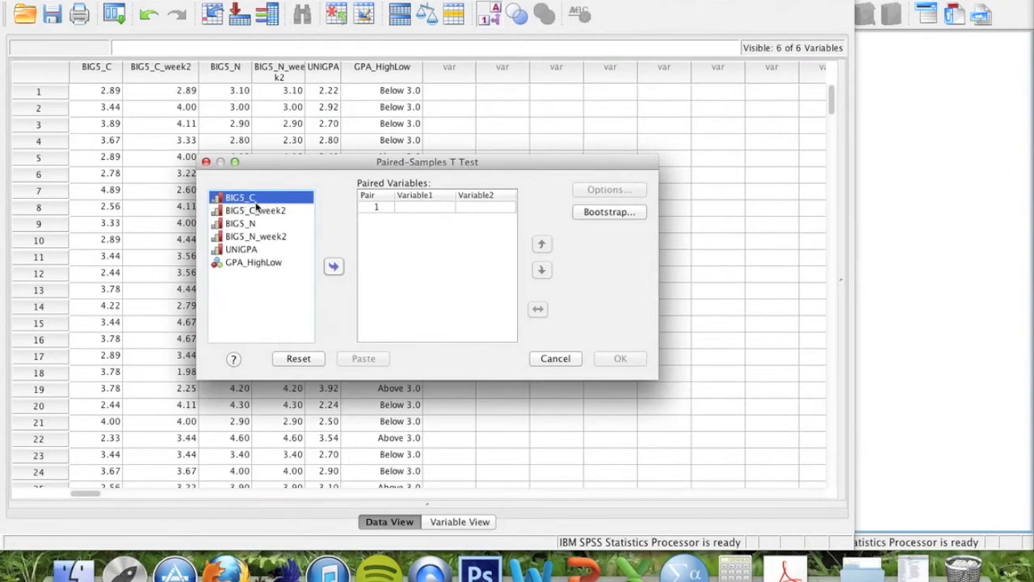
pyautogui.click(334, 269)
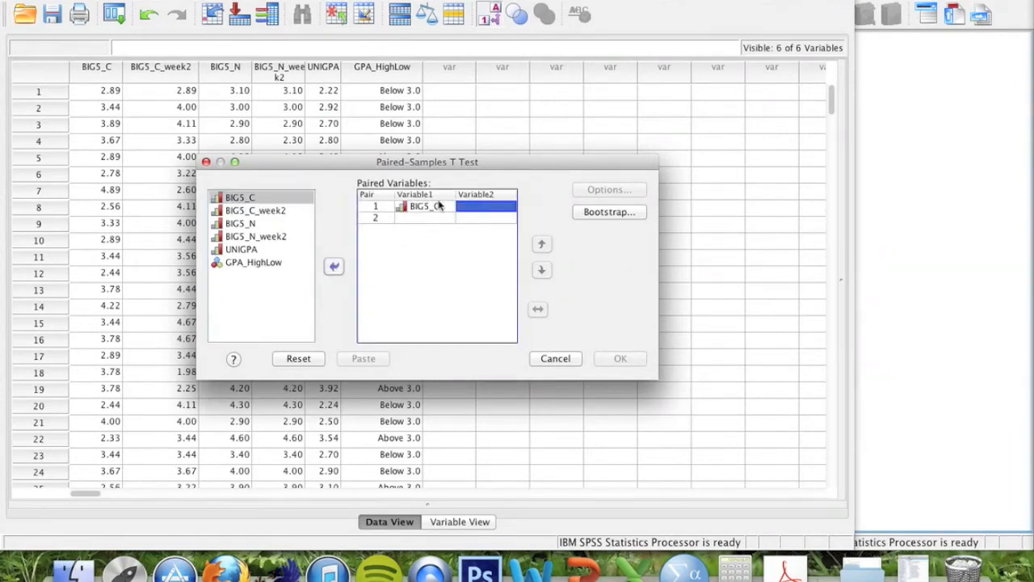
pyautogui.click(272, 211)
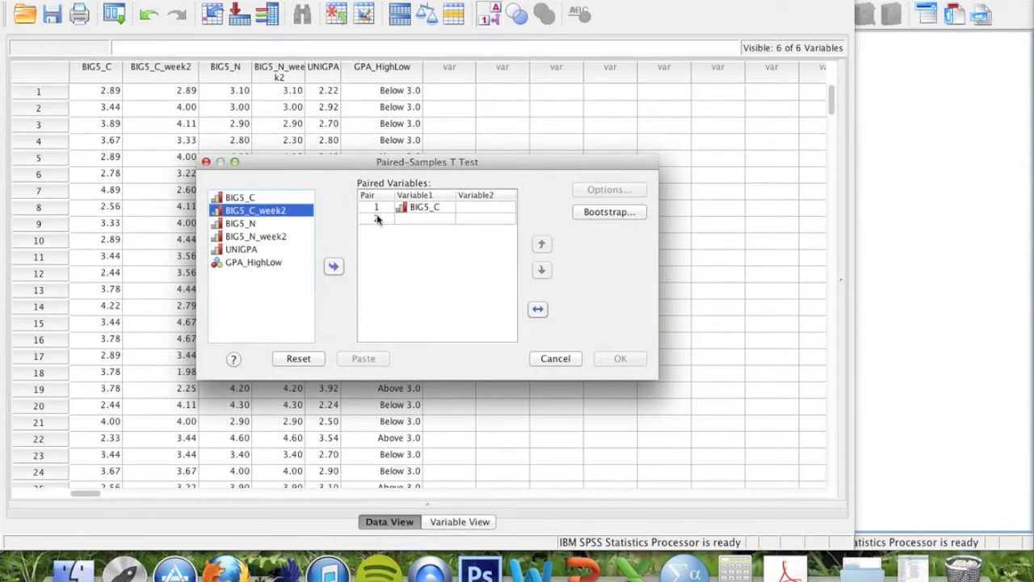
pyautogui.click(335, 269)
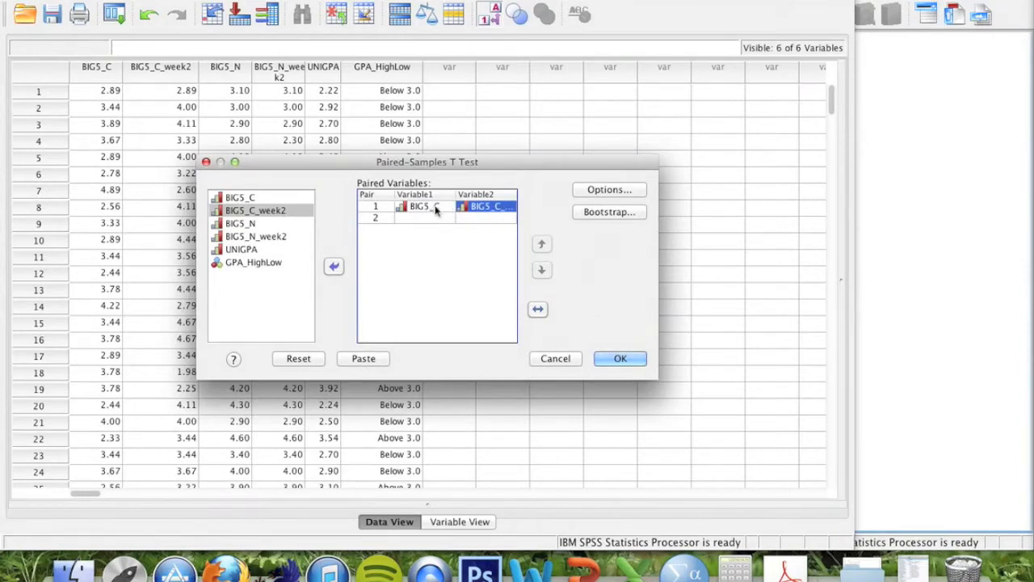
# Add BIG5_N and BIG5_N_week2 as pair 2 of the paired-samples test
pyautogui.click(282, 225)
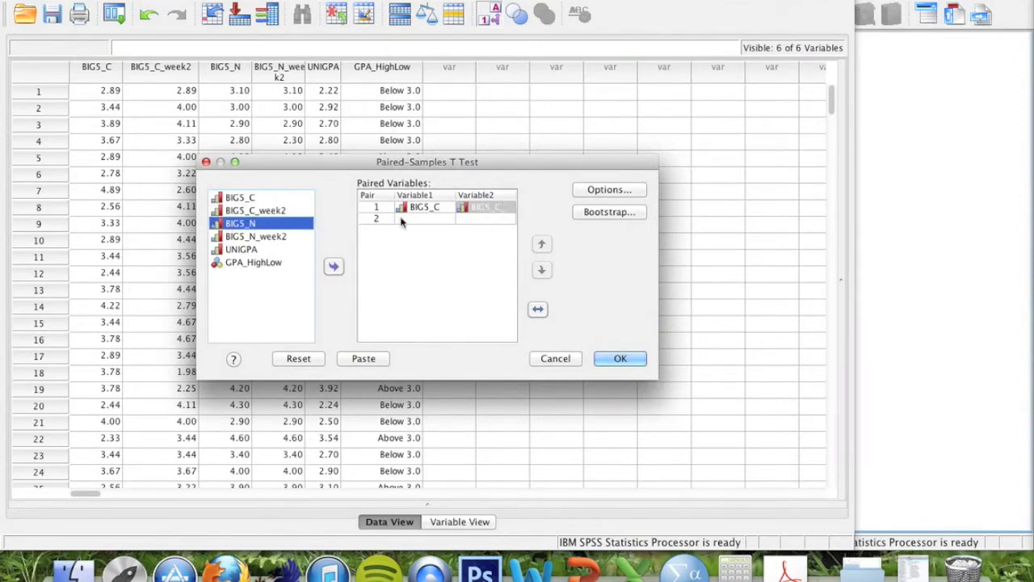
pyautogui.click(334, 267)
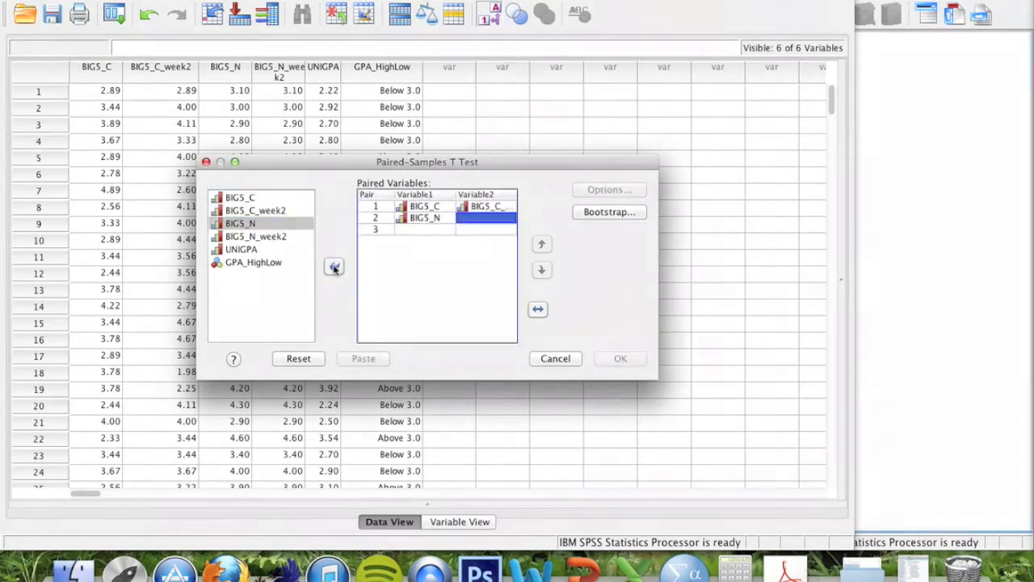
pyautogui.click(276, 236)
pyautogui.click(338, 267)
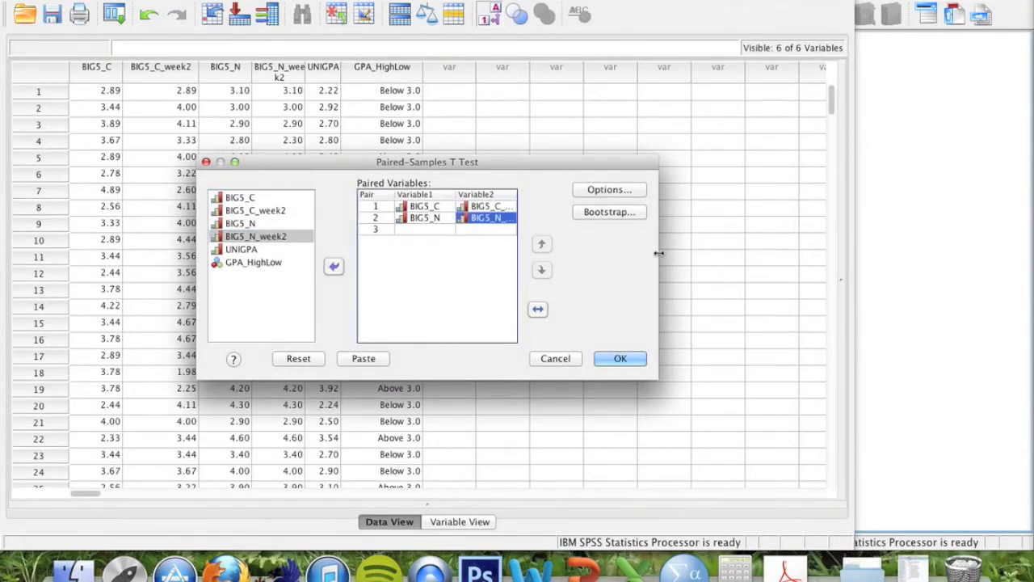
# Widen the test dialog to show the full pair names and run the paired-samples t test
pyautogui.moveTo(660, 251); pyautogui.dragTo(886, 251)
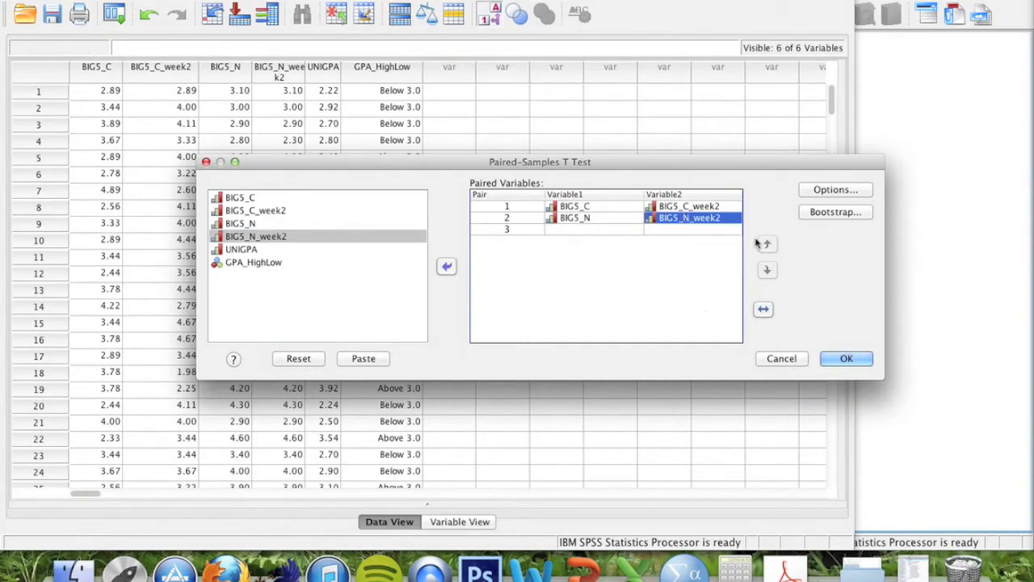
pyautogui.click(834, 190)
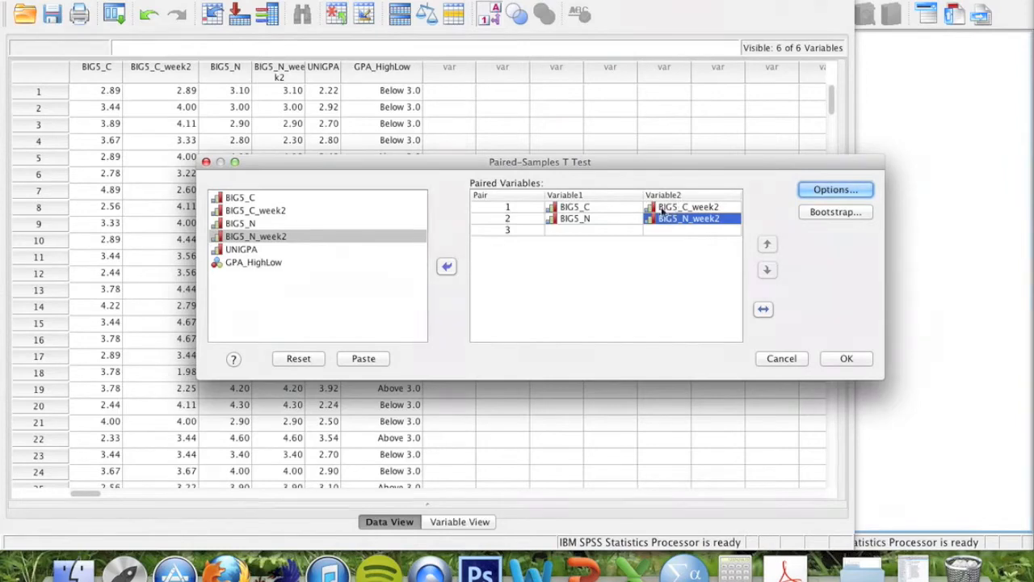
pyautogui.click(844, 359)
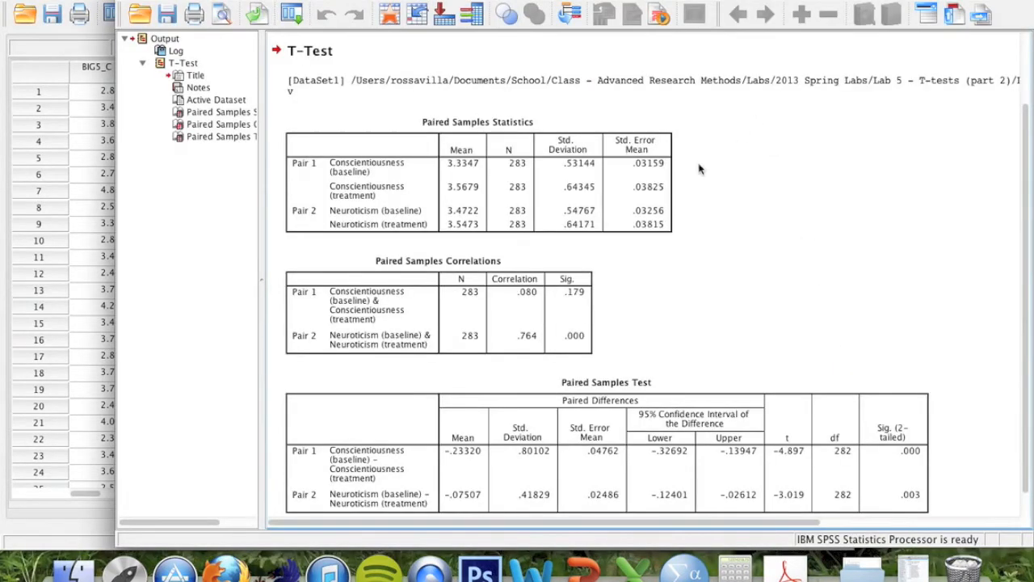
# Examine the paired samples statistics, correlations and test tables in the T-Test output
pyautogui.moveTo(814, 293); pyautogui.dragTo(568, 190)
pyautogui.click(790, 275)
pyautogui.click(391, 184)
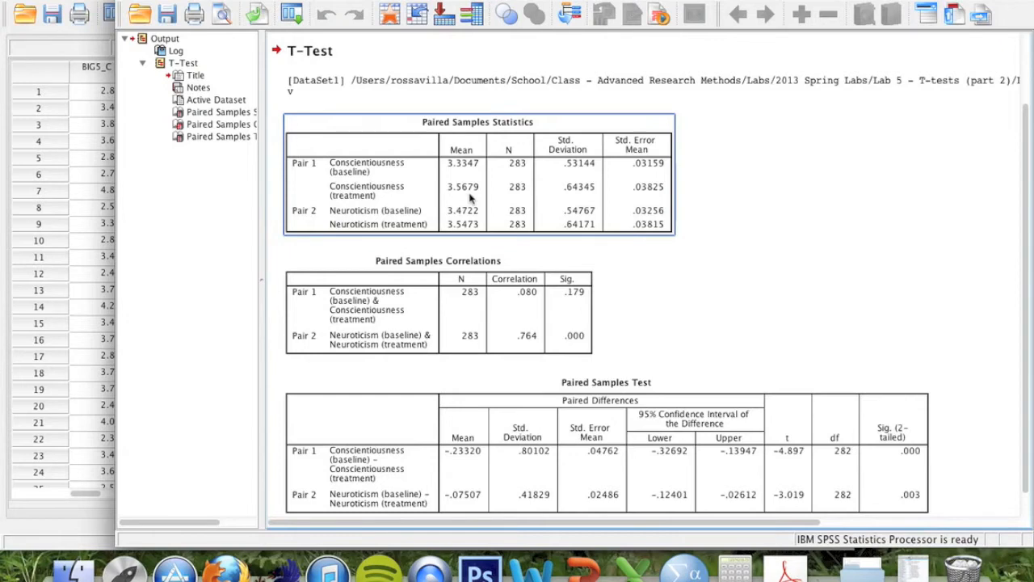
pyautogui.click(598, 295)
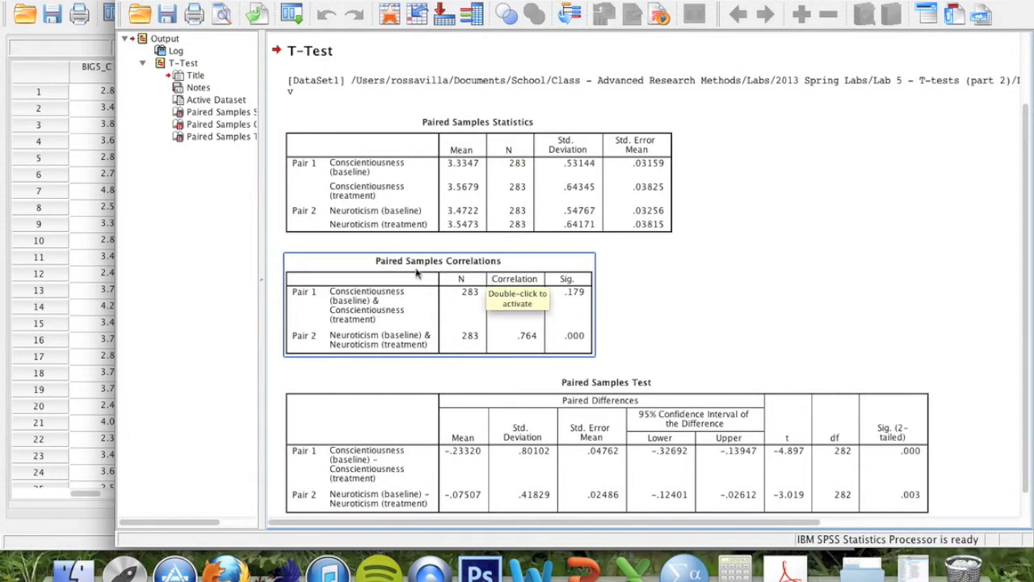
pyautogui.click(716, 292)
pyautogui.scroll(-2, 716, 292)
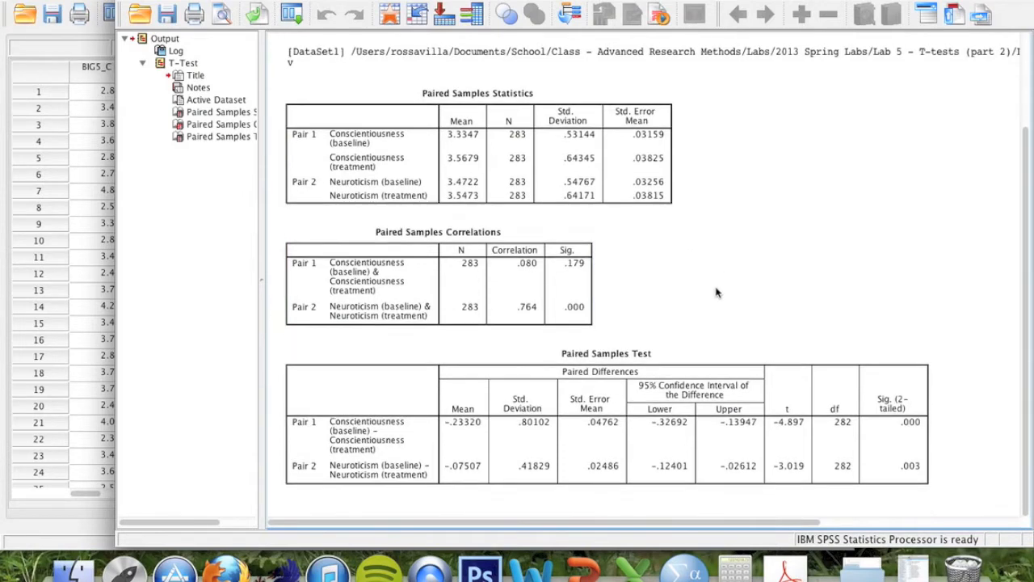
pyautogui.click(393, 366)
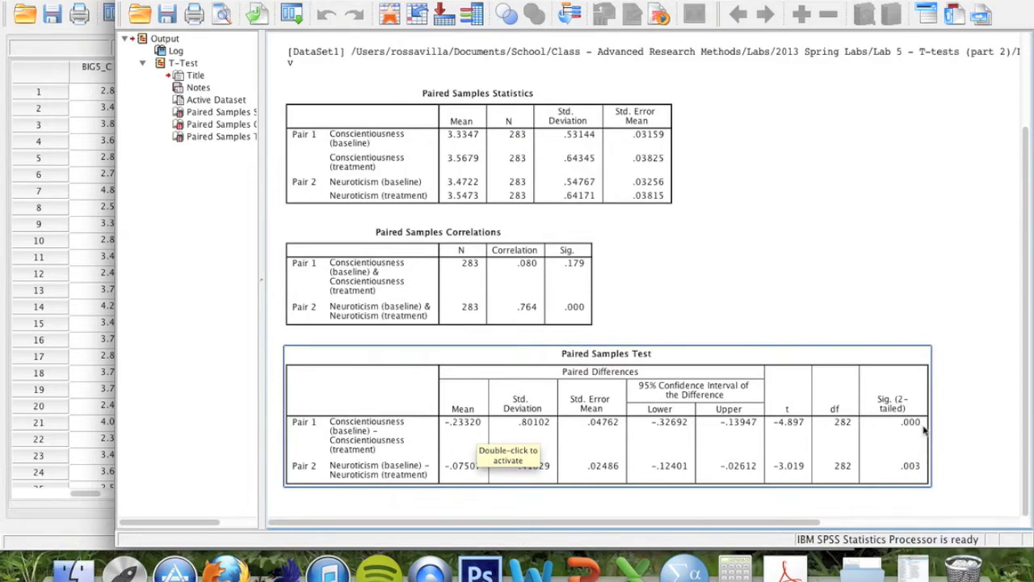
pyautogui.click(540, 121)
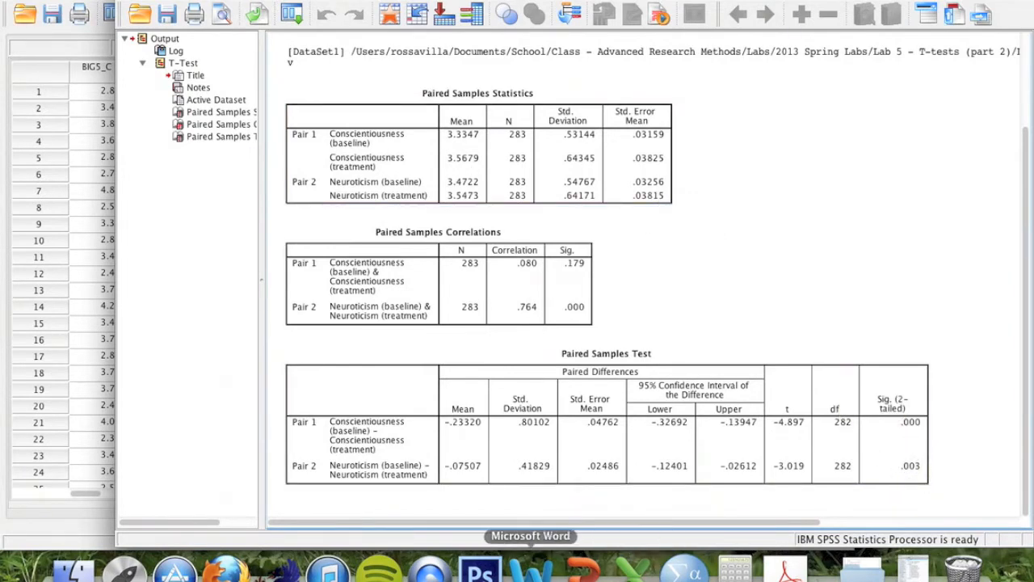
# Switch to Microsoft Word and write "Results of a paired-sample t-test showed that participants were significantly higher in Conscientiousness going from baseline to after the manipulation."
pyautogui.click(530, 570)
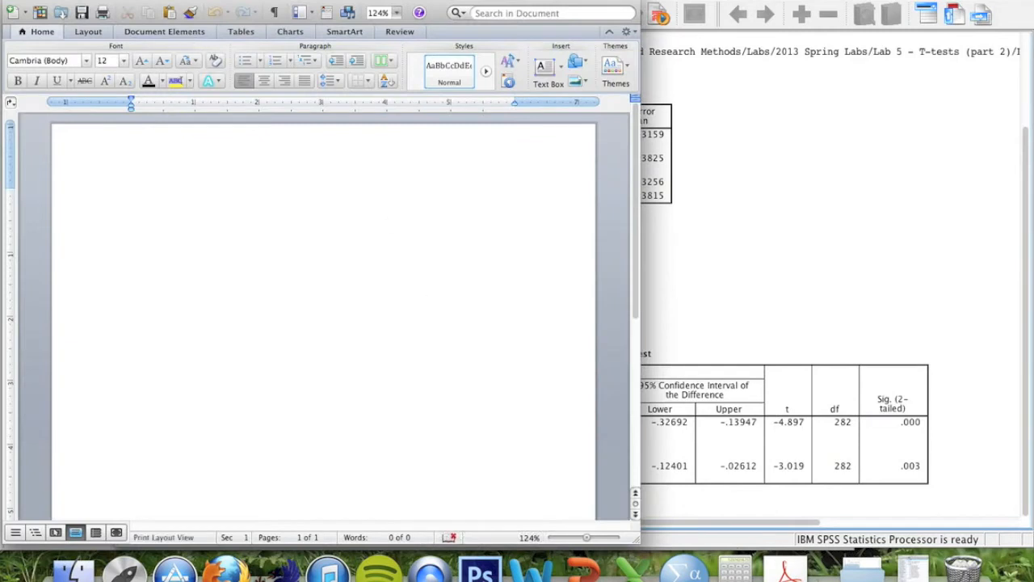
pyautogui.moveTo(637, 537); pyautogui.dragTo(637, 323)
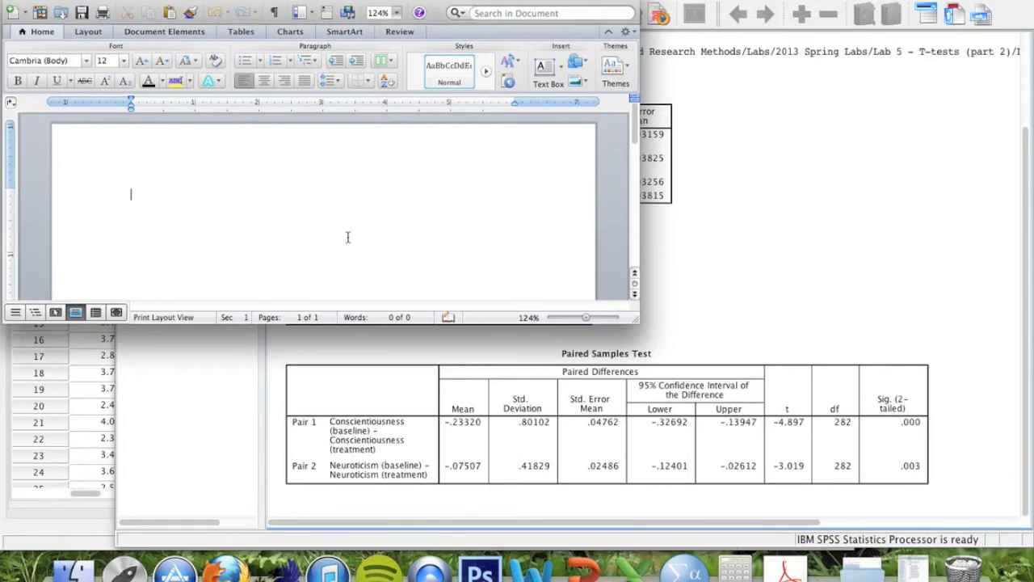
pyautogui.write('Results of a paired-')
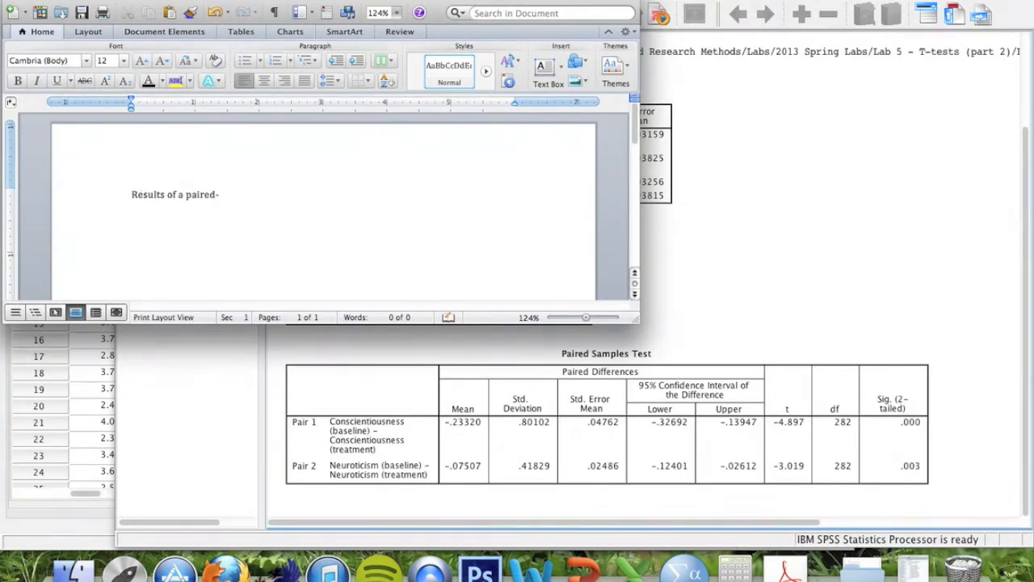
pyautogui.write('sample t-test showed that pa')
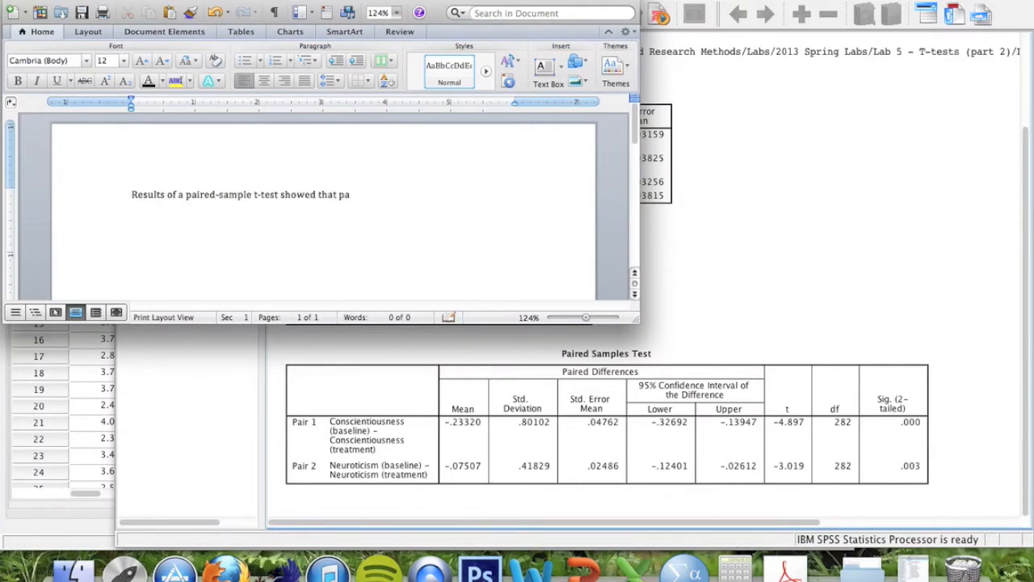
pyautogui.write('rticipants were signific')
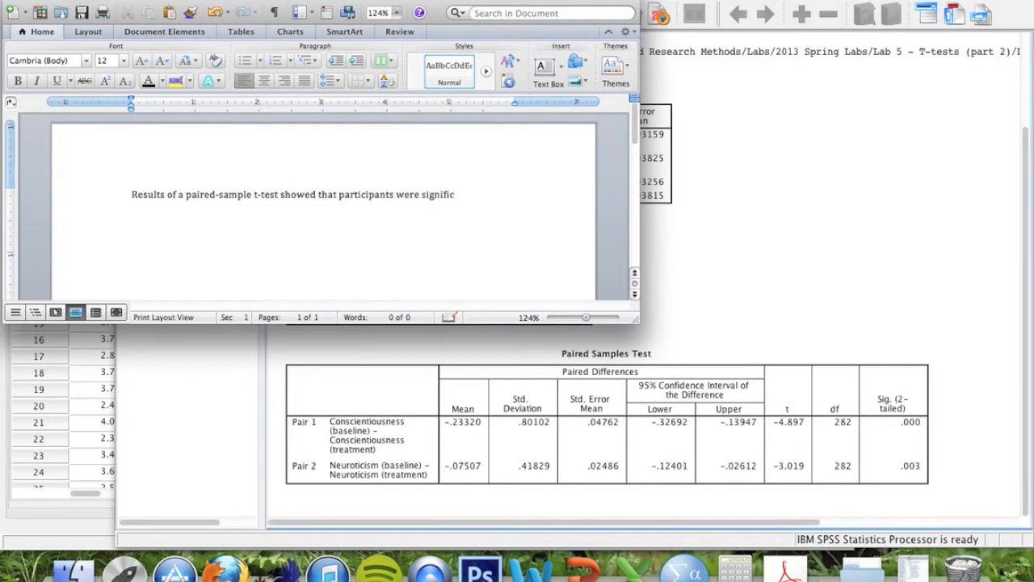
pyautogui.write('antly higher in Conscientio')
pyautogui.write('usness')
pyautogui.write(' going from')
pyautogui.write(' baseline to after the manipulation')
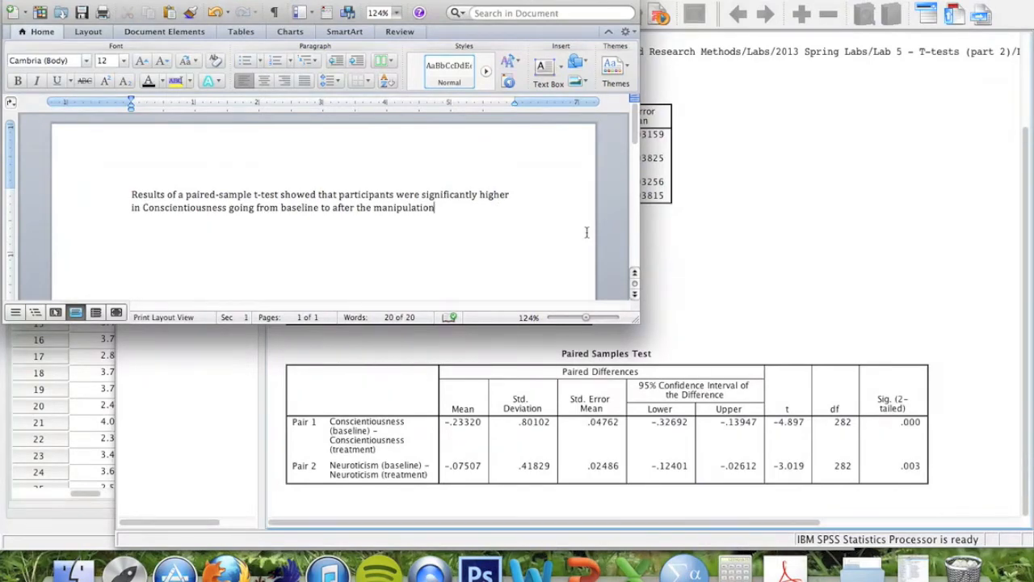
pyautogui.write('.')
# Insert the baseline statistics "(M = 3.34; SD = 0.53)" after the word "baseline" in the results sentence
pyautogui.moveTo(513, 2); pyautogui.dragTo(671, 187)
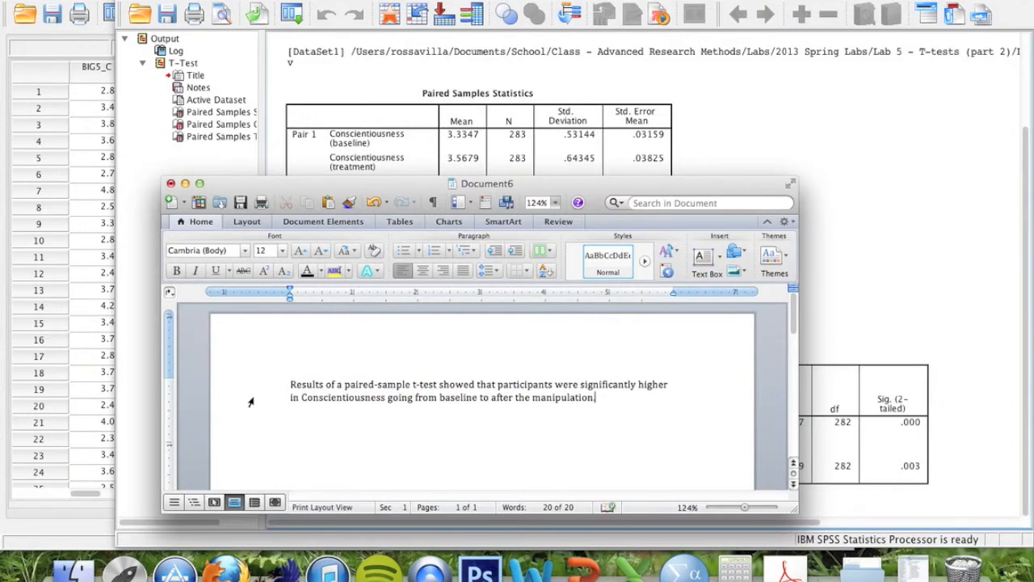
pyautogui.click(478, 396)
pyautogui.write('(M = 3. ')
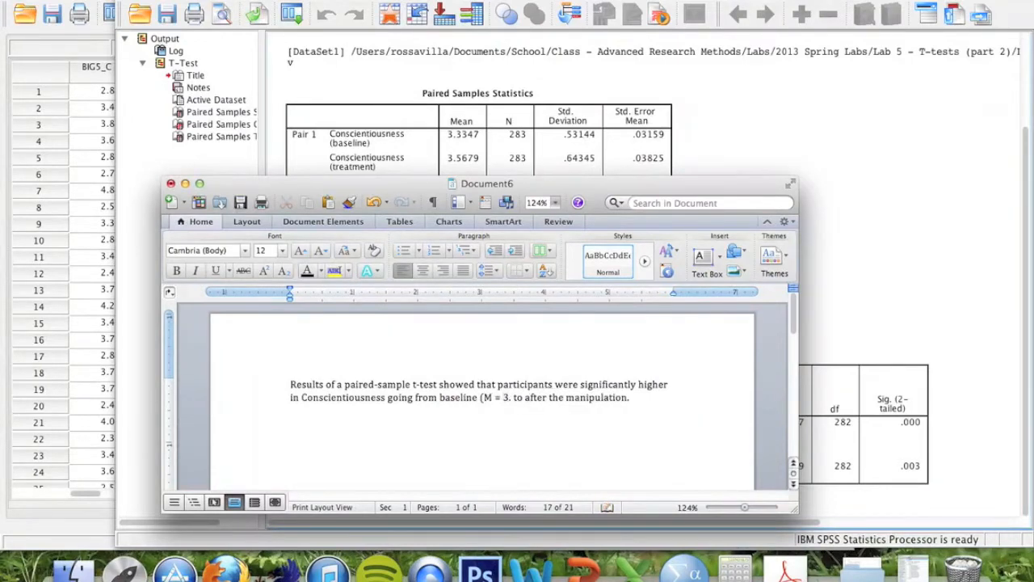
pyautogui.write('34')
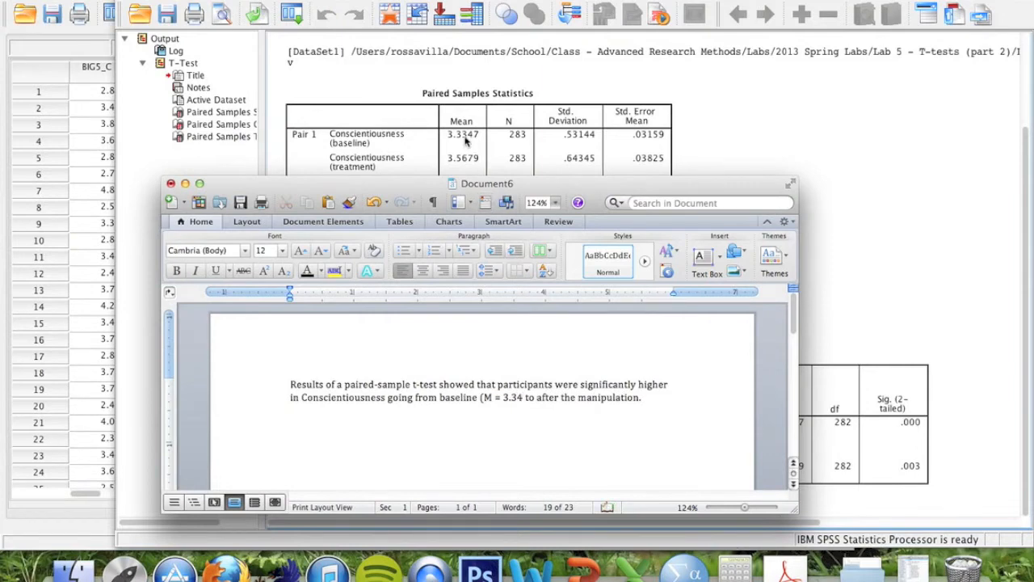
pyautogui.write('; SD = 0.')
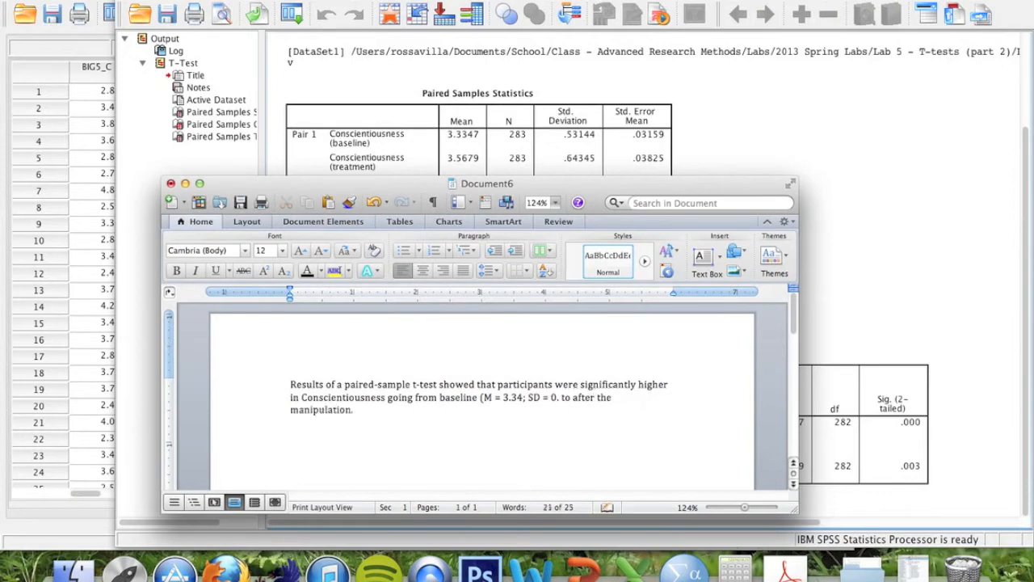
pyautogui.write('53)')
pyautogui.doubleClick(561, 397)
pyautogui.moveTo(551, 397); pyautogui.dragTo(556, 402)
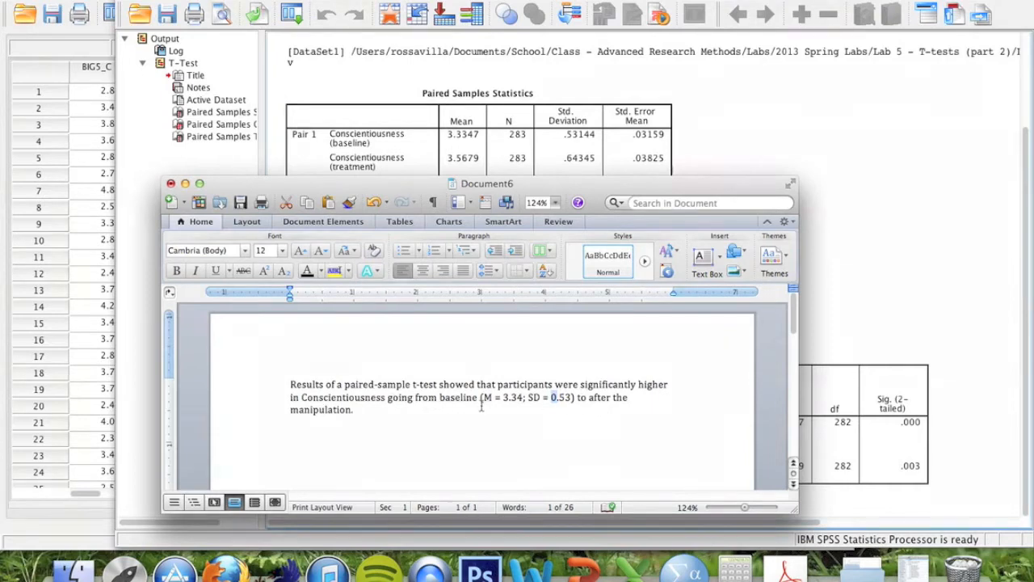
# Reword the sentence to read "from the baseline period" before the statistics and "to the post-manipulation period" at the end
pyautogui.click(438, 397)
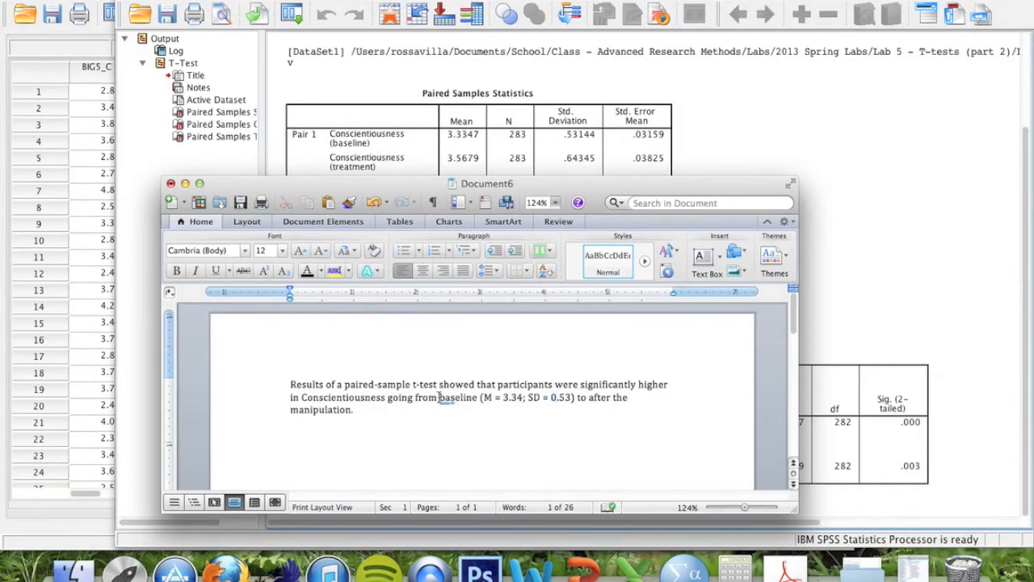
pyautogui.write('the')
pyautogui.click(499, 397)
pyautogui.write('period')
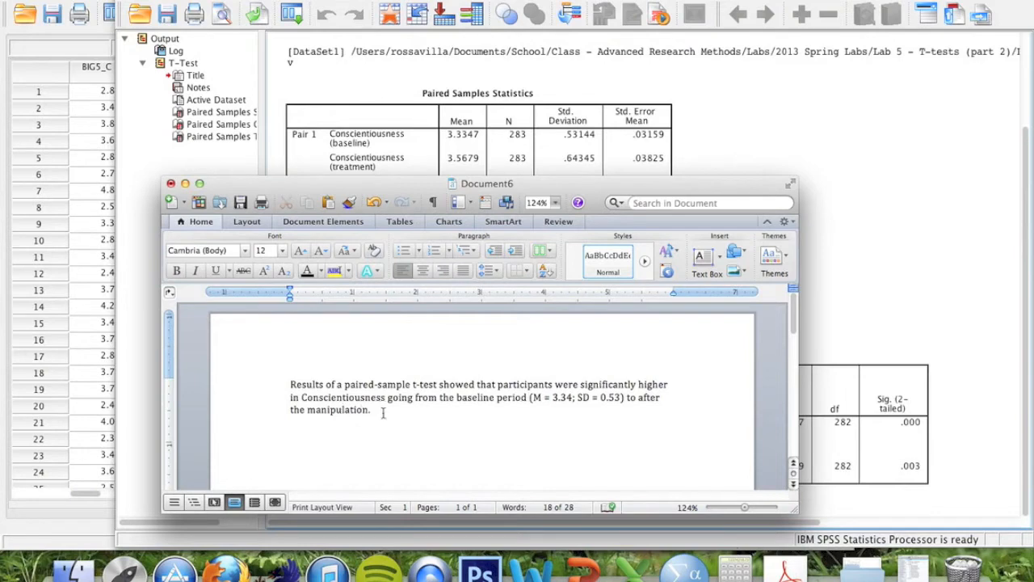
pyautogui.doubleClick(649, 398)
pyautogui.press('BackSpace')
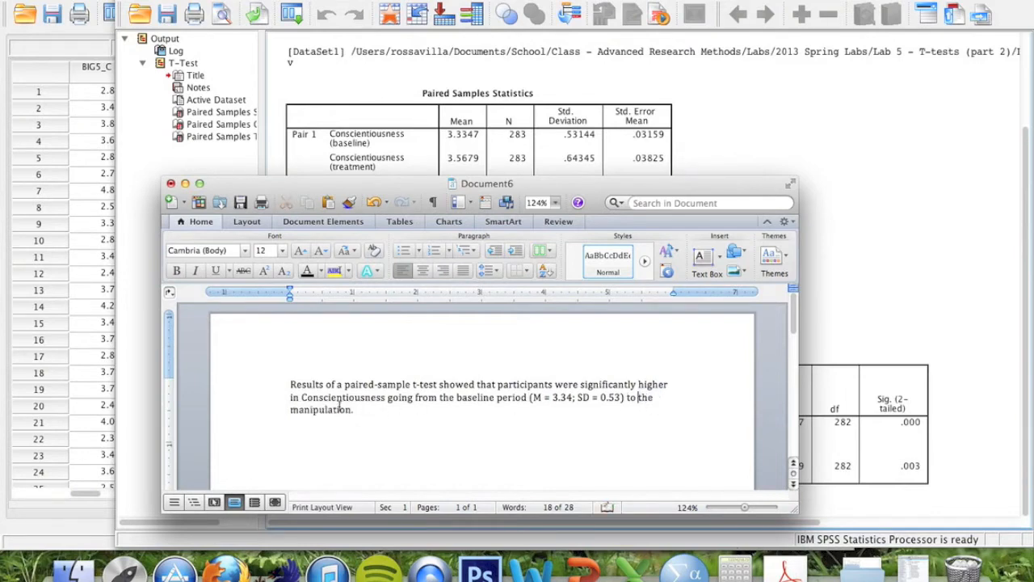
pyautogui.click(292, 410)
pyautogui.write('post-')
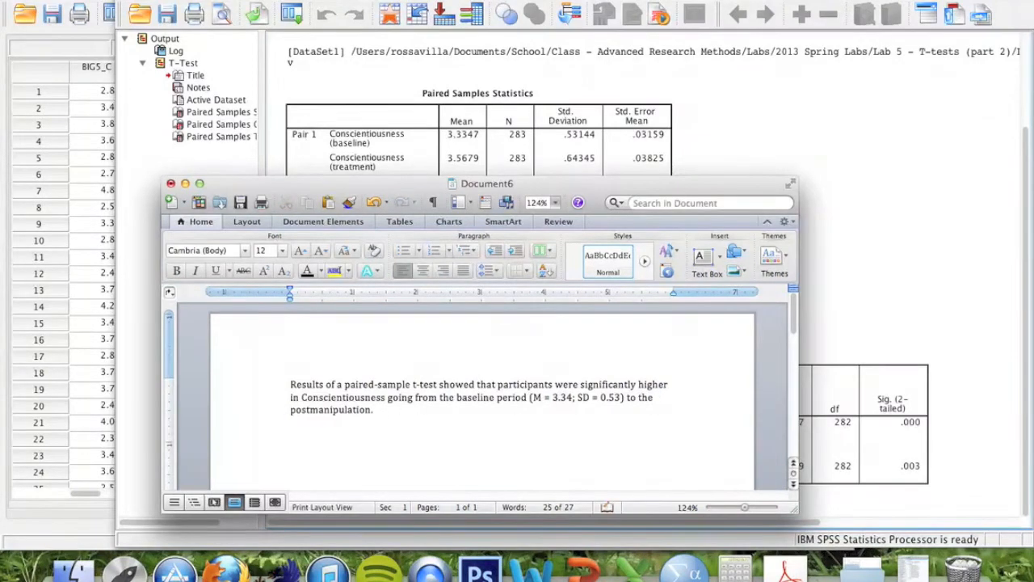
pyautogui.click(376, 409)
pyautogui.write('period.')
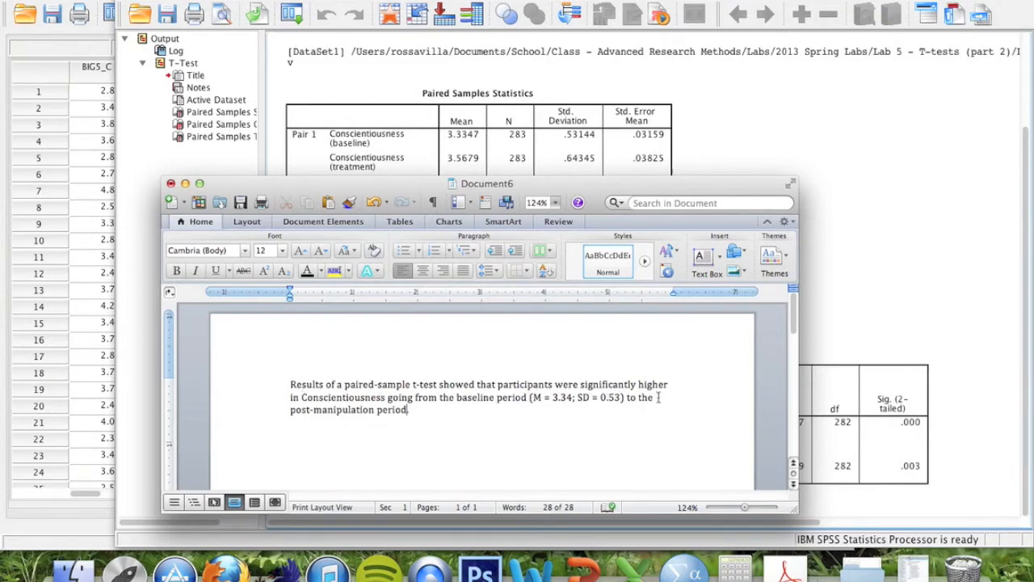
# Add the treatment statistics "(M = 3.57; SD = 0.64)" after "post-manipulation period"
pyautogui.write('(')
pyautogui.write('M.')
pyautogui.write('=')
pyautogui.write('3')
pyautogui.write('.')
pyautogui.write('57; SD')
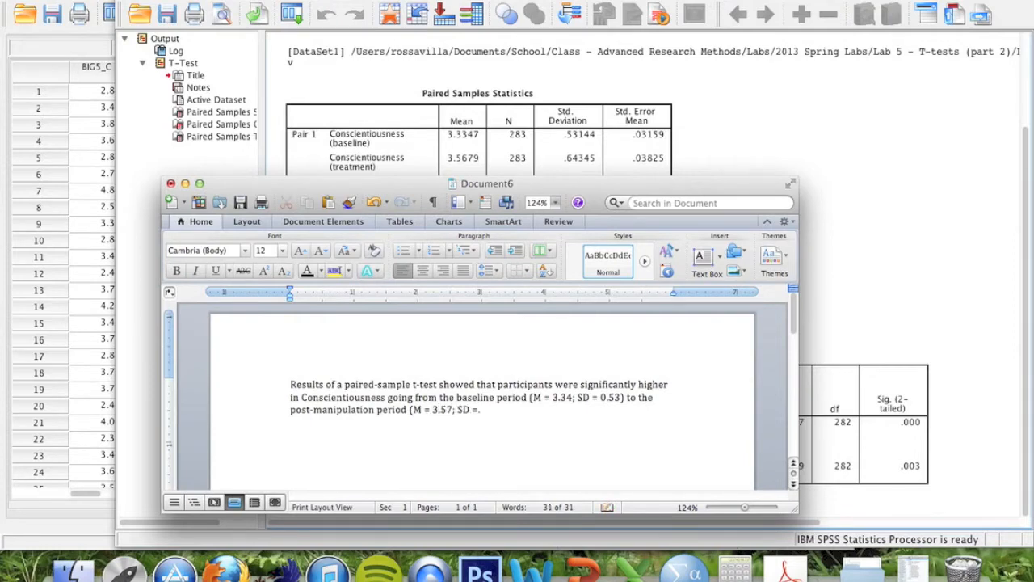
pyautogui.write(' = 0.6..)')
# Uncover the Paired Samples Test table and append the test result ", t (282) = 4.90, p = .000" to the sentence
pyautogui.moveTo(460, 181); pyautogui.dragTo(409, 0)
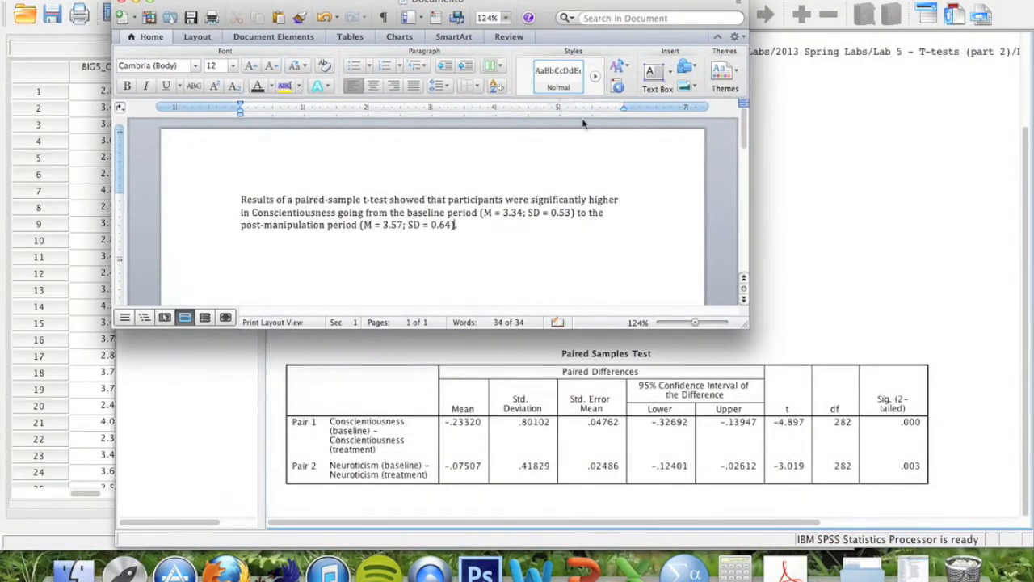
pyautogui.write(', ')
pyautogui.write('t')
pyautogui.write(' (')
pyautogui.write('282).')
pyautogui.write(' =')
pyautogui.write('4.')
pyautogui.write('90.')
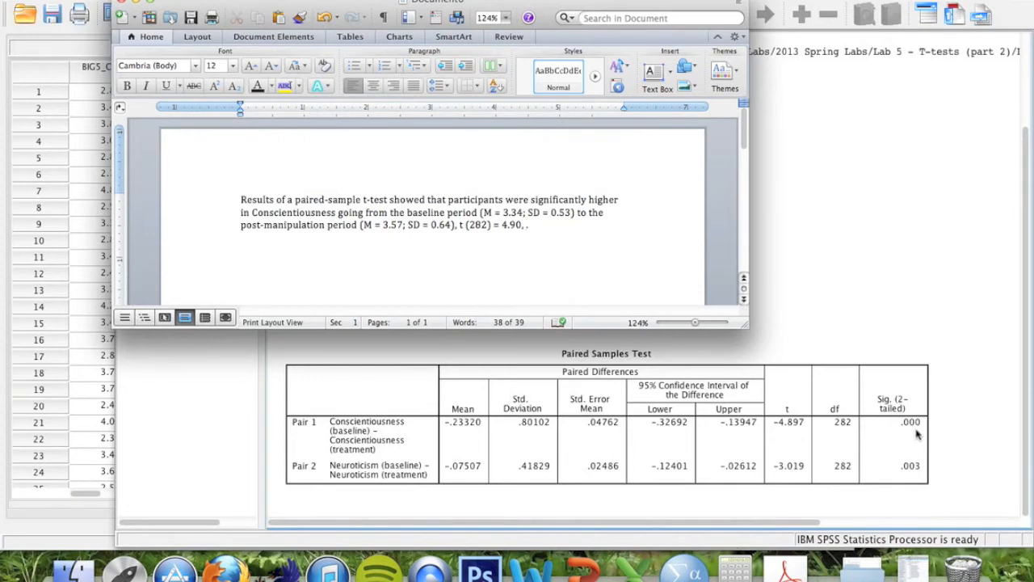
pyautogui.write(' p = .000.')
# Switch to the SPSS output and inspect the unrounded significance value of pair 1 in the Paired Samples Test table
pyautogui.click(921, 424)
pyautogui.doubleClick(913, 424)
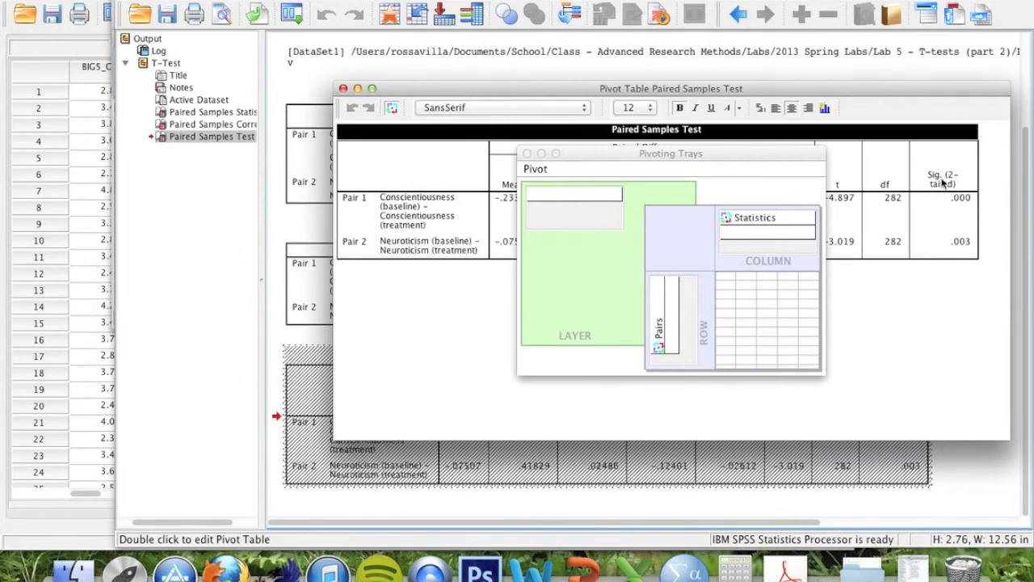
pyautogui.click(960, 203)
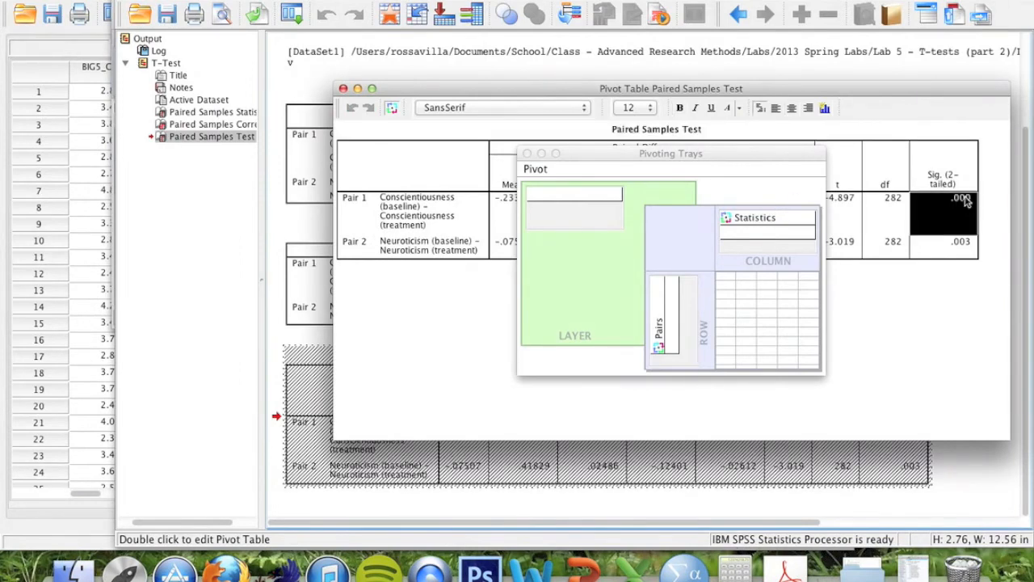
pyautogui.doubleClick(966, 201)
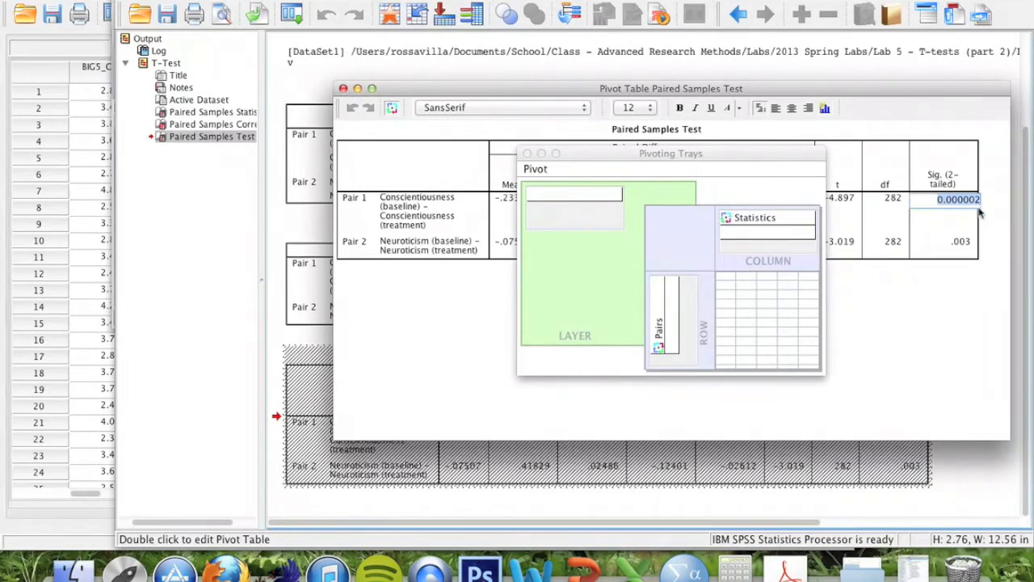
pyautogui.press('Return')
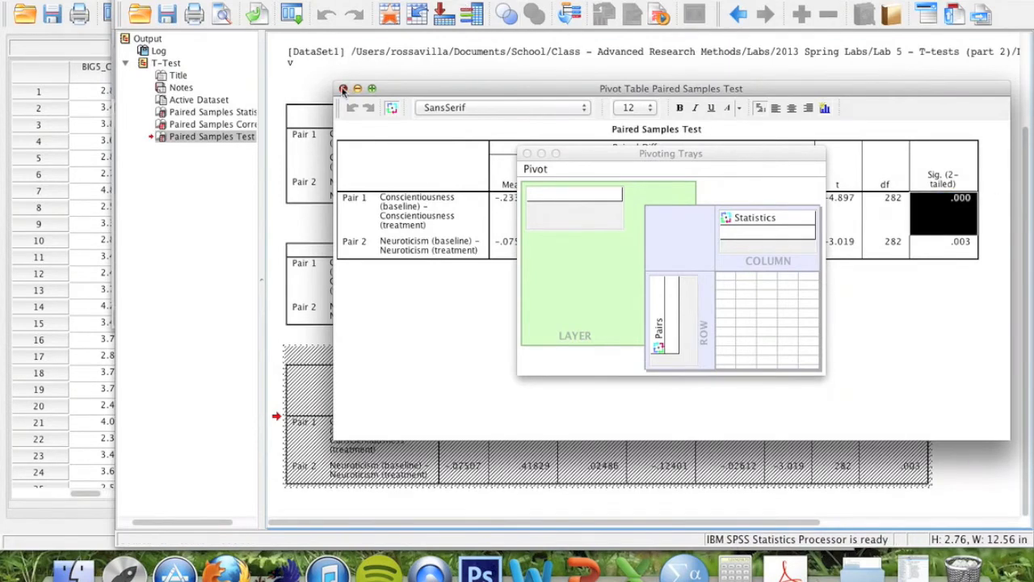
pyautogui.click(342, 89)
# Switch back to Word and change the reported significance to "p < .001." at the end of the sentence
pyautogui.press('super+Tab')
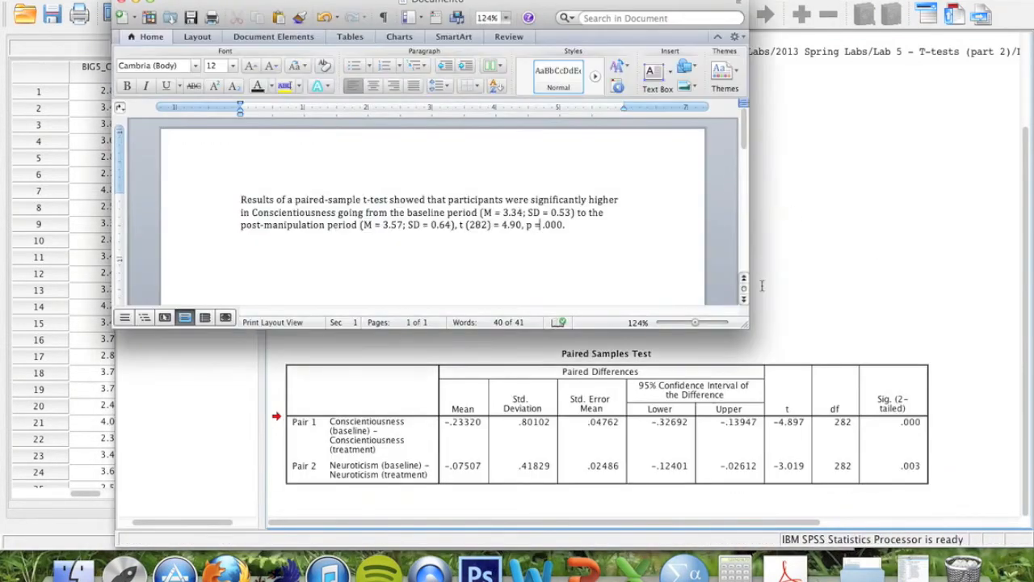
pyautogui.doubleClick(537, 225)
pyautogui.press('BackSpace')
pyautogui.write('<')
pyautogui.click(572, 226)
pyautogui.press('BackSpace')
pyautogui.press('BackSpace')
pyautogui.write('1. (Figure 1')
pyautogui.press('BackSpace')
pyautogui.press('BackSpace')
pyautogui.press('BackSpace')
pyautogui.press('BackSpace')
pyautogui.press('BackSpace')
pyautogui.press('BackSpace')
pyautogui.press('BackSpace')
pyautogui.press('BackSpace')
pyautogui.press('BackSpace')
pyautogui.press('BackSpace')
pyautogui.write('.')
# Italicize the M and SD symbols in both the baseline and post-manipulation parentheses
pyautogui.moveTo(492, 211); pyautogui.dragTo(483, 212)
pyautogui.press('super+i')
pyautogui.moveTo(528, 212); pyautogui.dragTo(537, 212)
pyautogui.press('super+i')
pyautogui.moveTo(374, 226); pyautogui.dragTo(407, 226)
pyautogui.press('super+i')
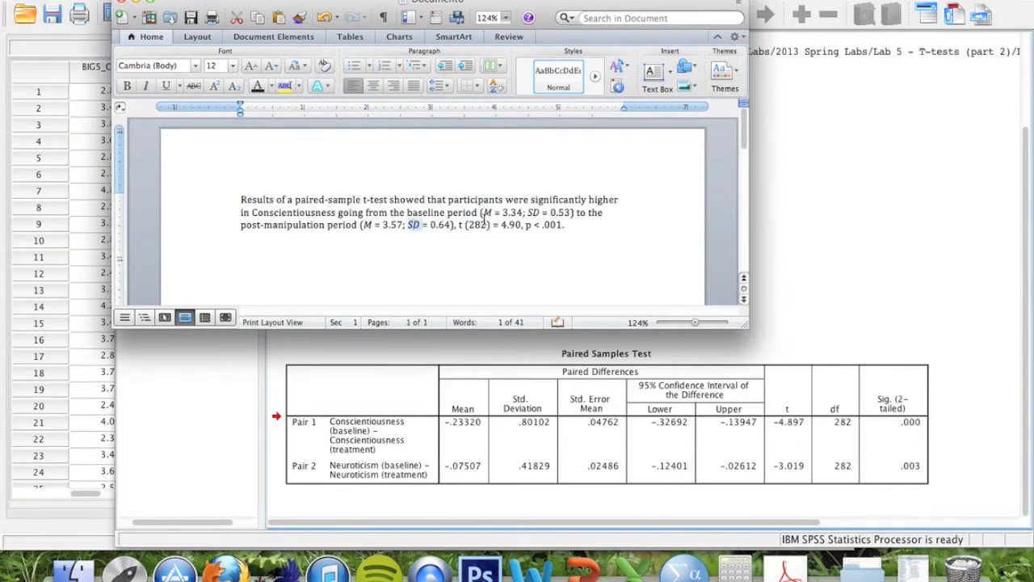
pyautogui.press('super+i')
# Italicize the t and p symbols in the reported test result
pyautogui.click(462, 226)
pyautogui.moveTo(462, 226); pyautogui.dragTo(457, 226)
pyautogui.press('super+i')
pyautogui.moveTo(531, 225); pyautogui.dragTo(525, 225)
pyautogui.press('super+i')
pyautogui.click(563, 228)
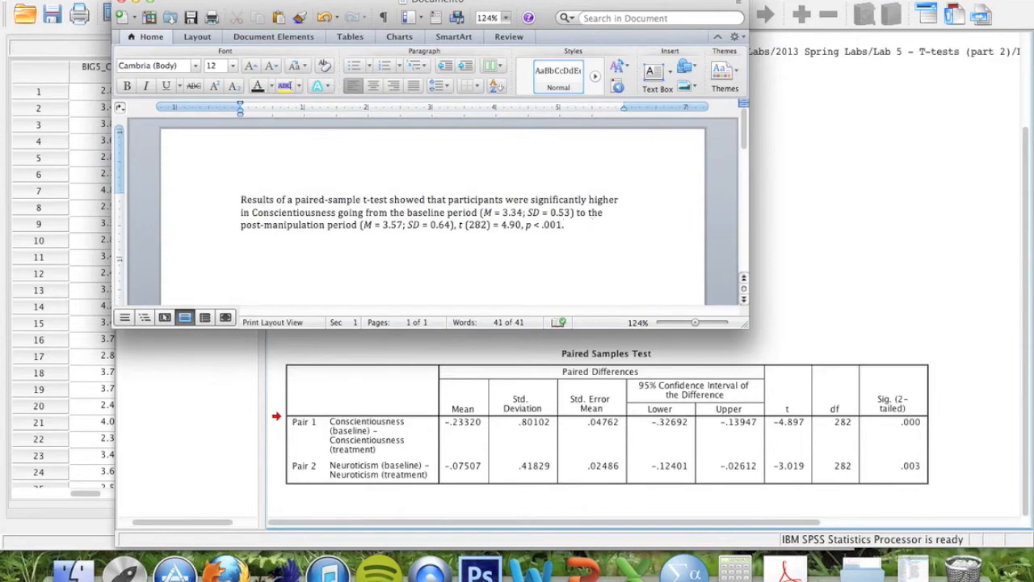
# Switch to the SPSS output and start defining a simple legacy line chart with summaries of separate variables
pyautogui.click(841, 208)
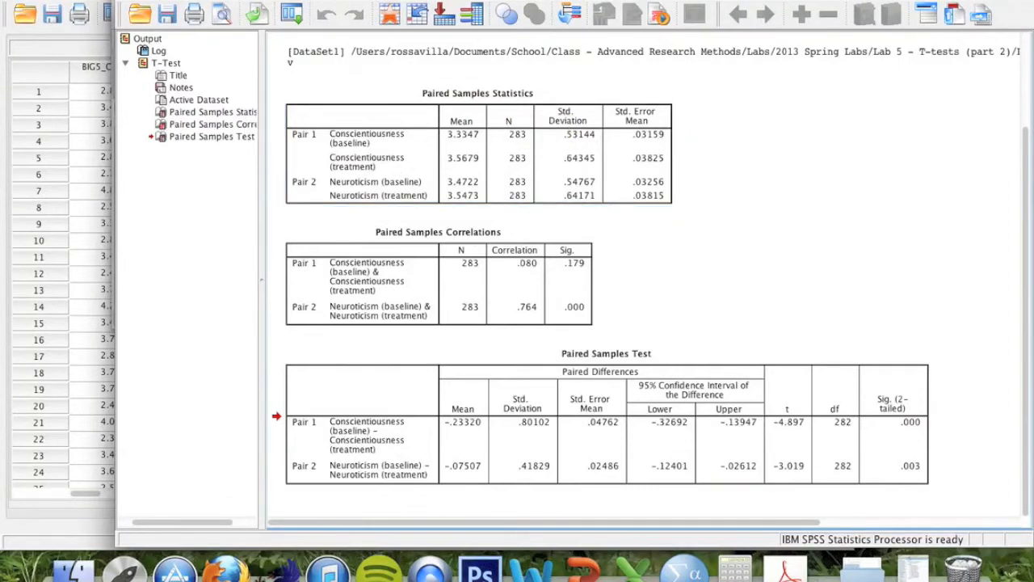
pyautogui.click(602, 0)
pyautogui.moveTo(614, 33)
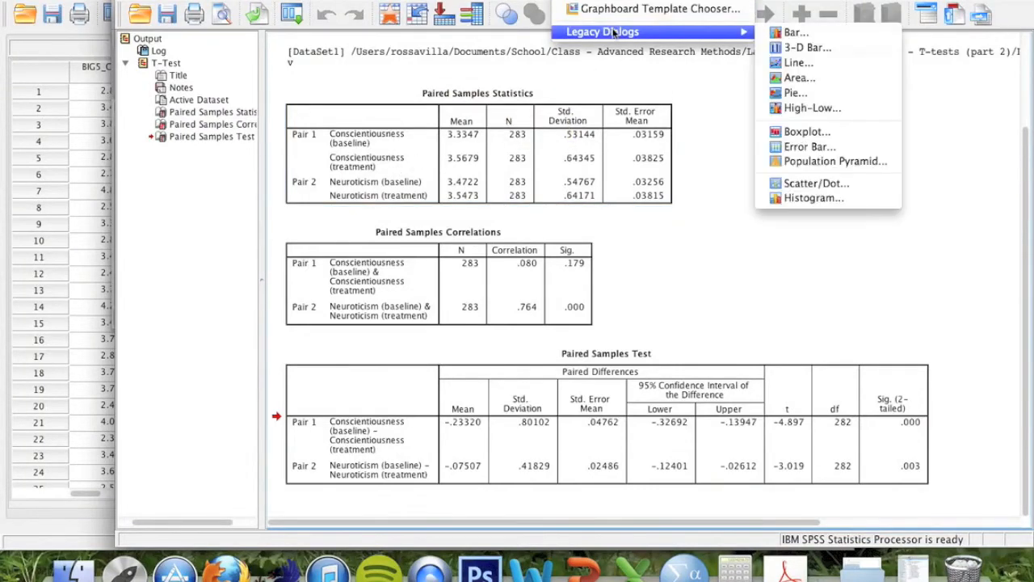
pyautogui.click(798, 63)
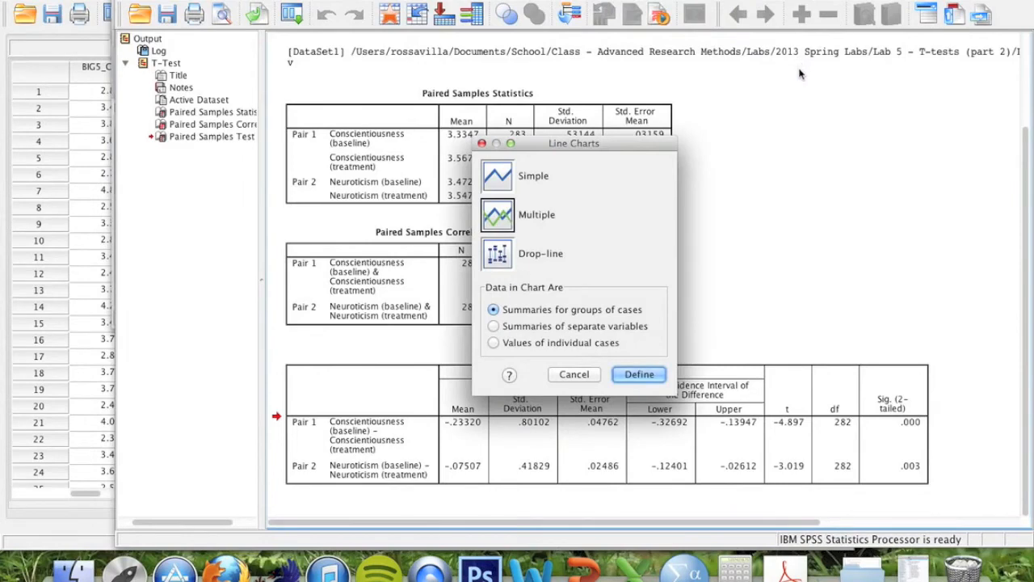
pyautogui.click(511, 182)
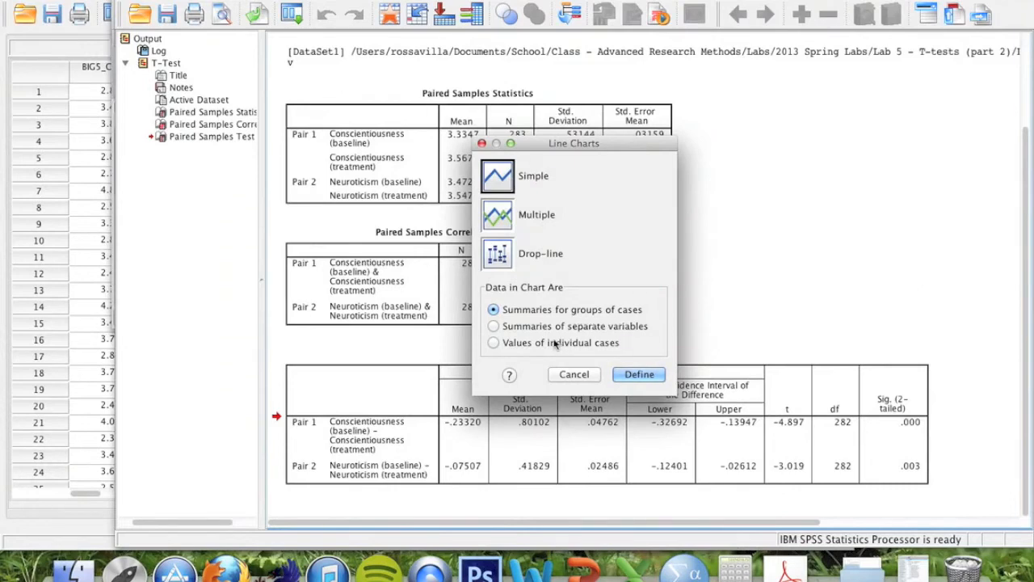
pyautogui.click(493, 326)
pyautogui.click(494, 310)
pyautogui.click(494, 326)
pyautogui.click(639, 374)
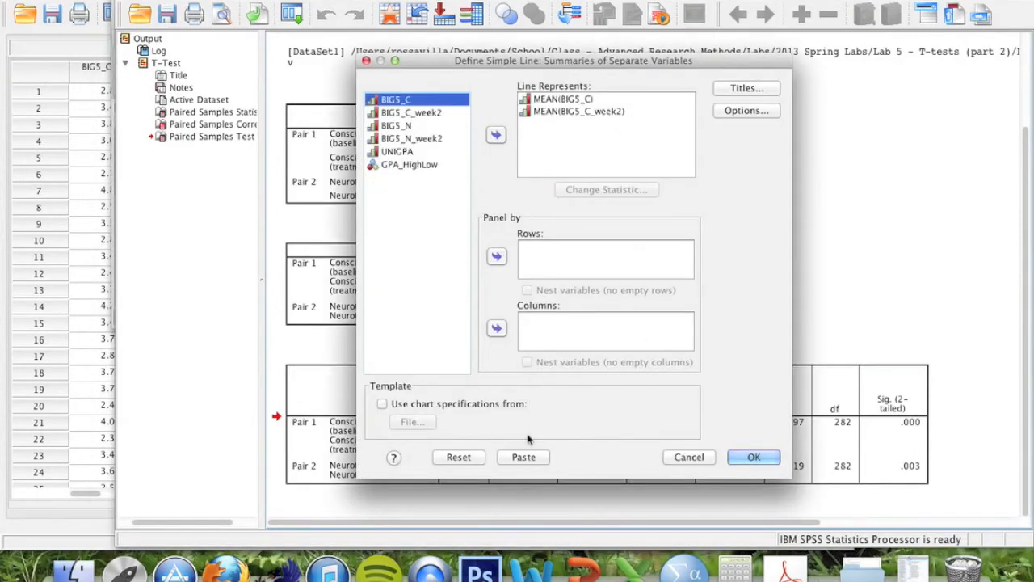
# Reset the chart definition and have the line represent BIG5_C and BIG5_C_week2, using the mean of values
pyautogui.click(459, 457)
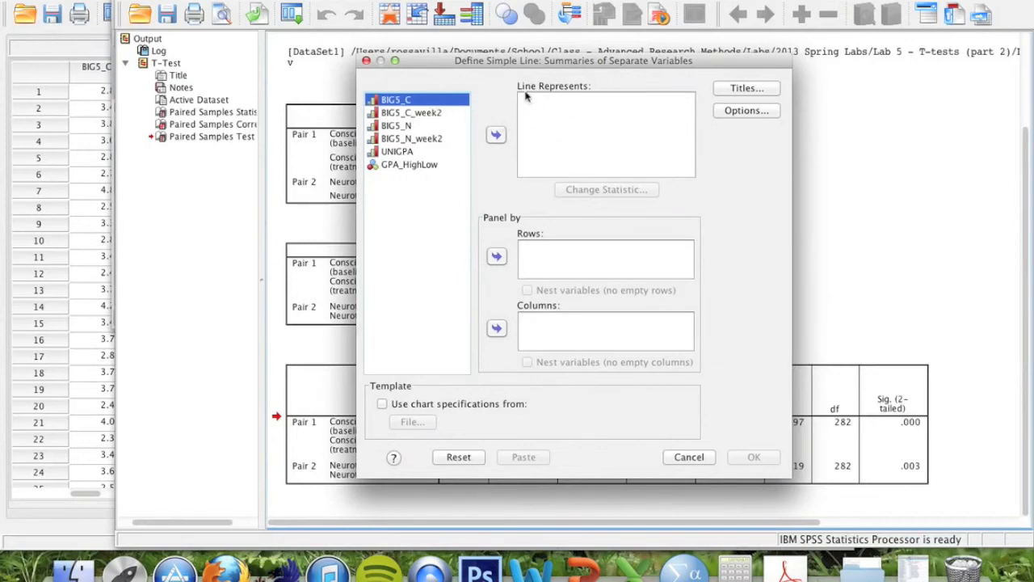
pyautogui.click(497, 136)
pyautogui.click(421, 116)
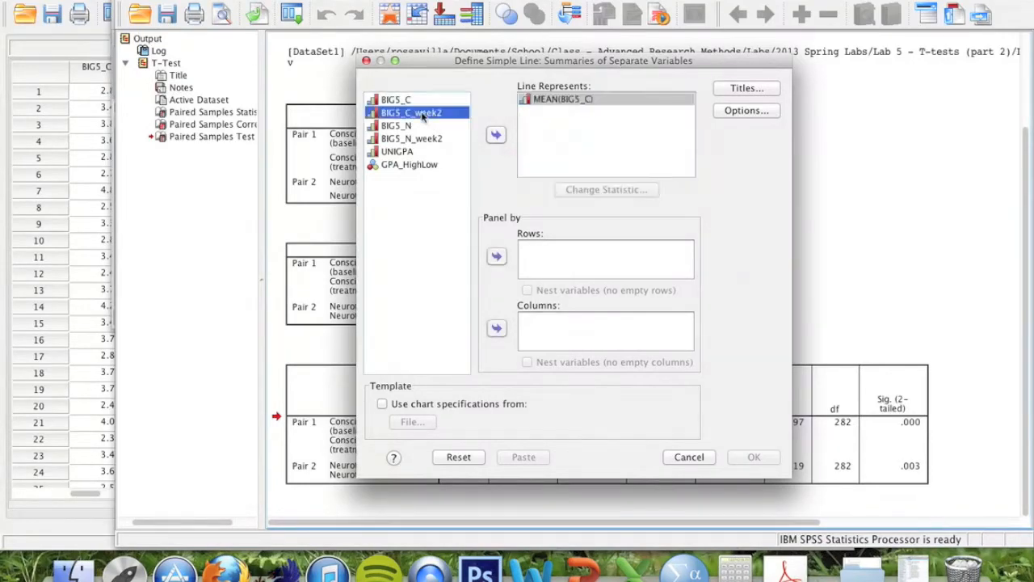
pyautogui.click(496, 135)
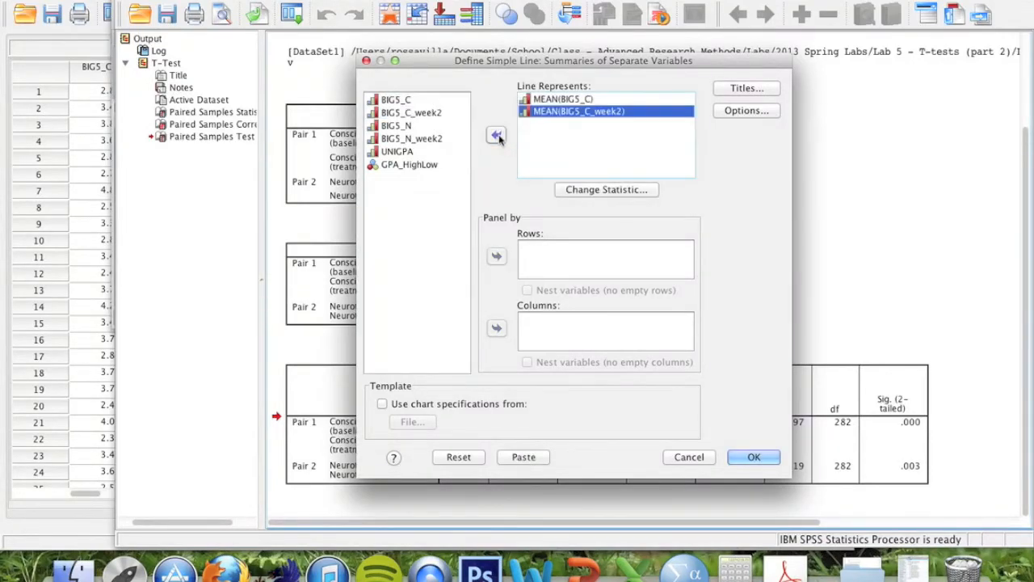
pyautogui.click(596, 190)
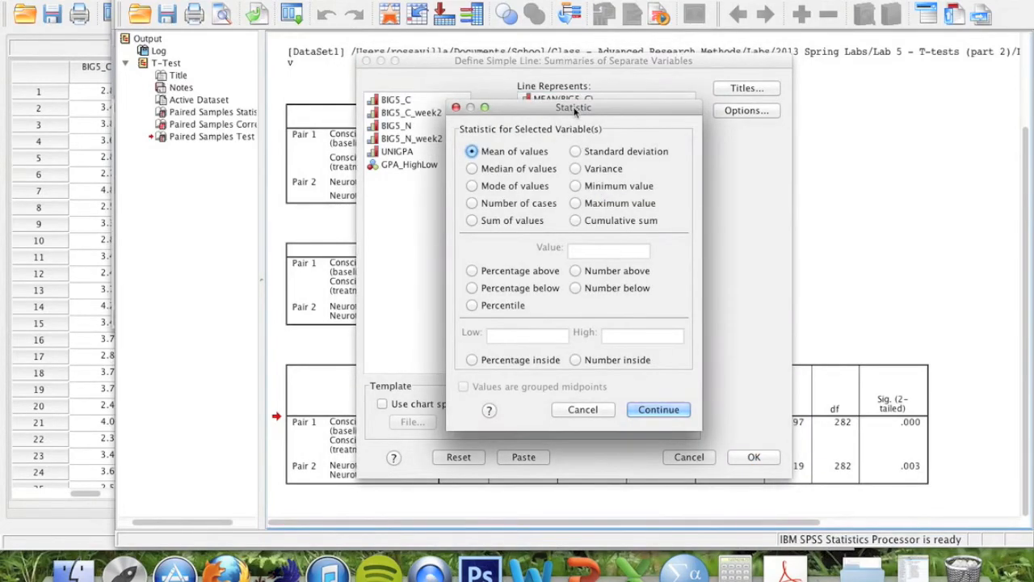
pyautogui.moveTo(575, 112); pyautogui.dragTo(559, 157)
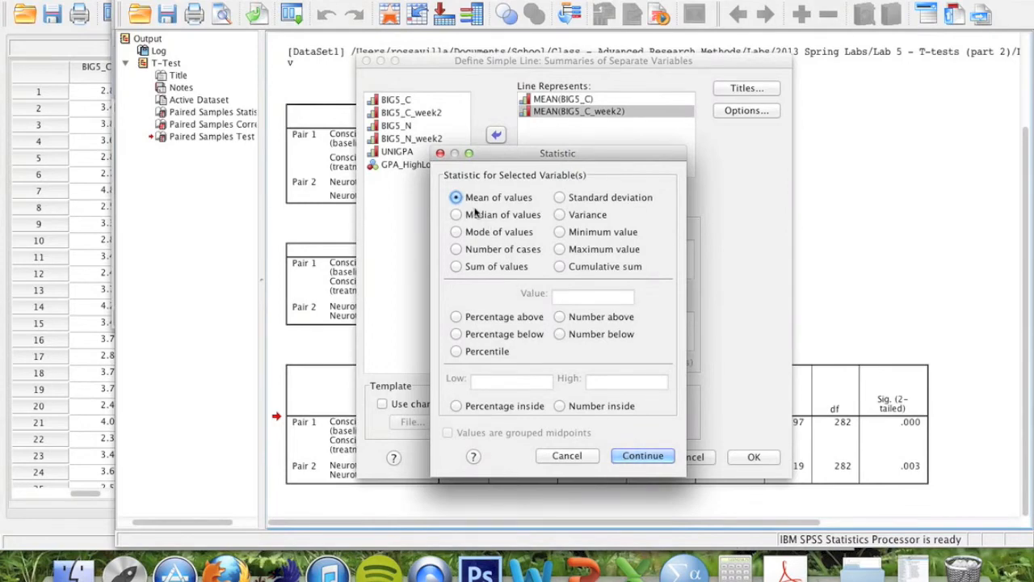
pyautogui.click(643, 456)
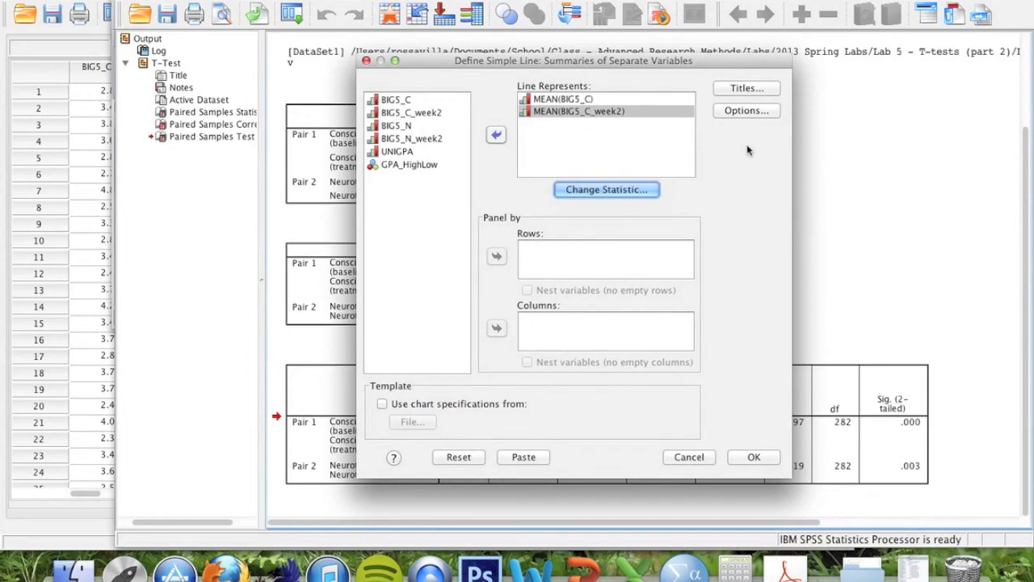
# Enable error bars showing 95% confidence intervals and generate the line chart
pyautogui.click(743, 115)
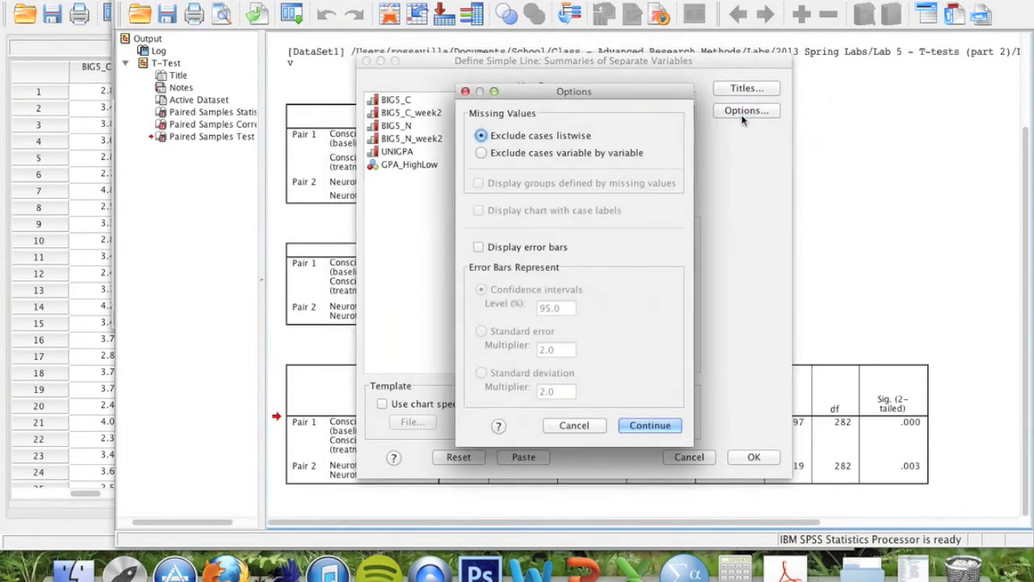
pyautogui.click(499, 248)
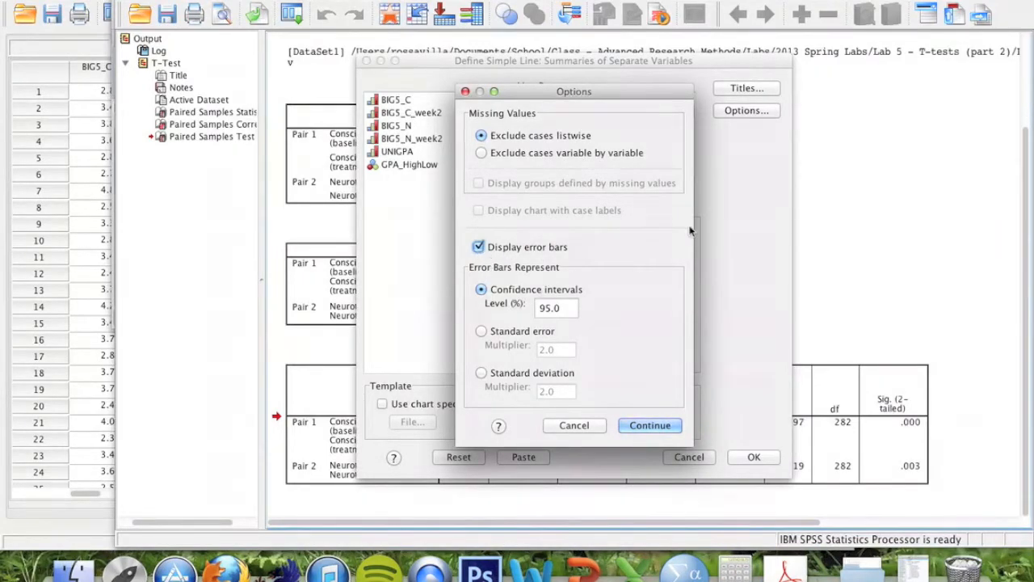
pyautogui.click(648, 426)
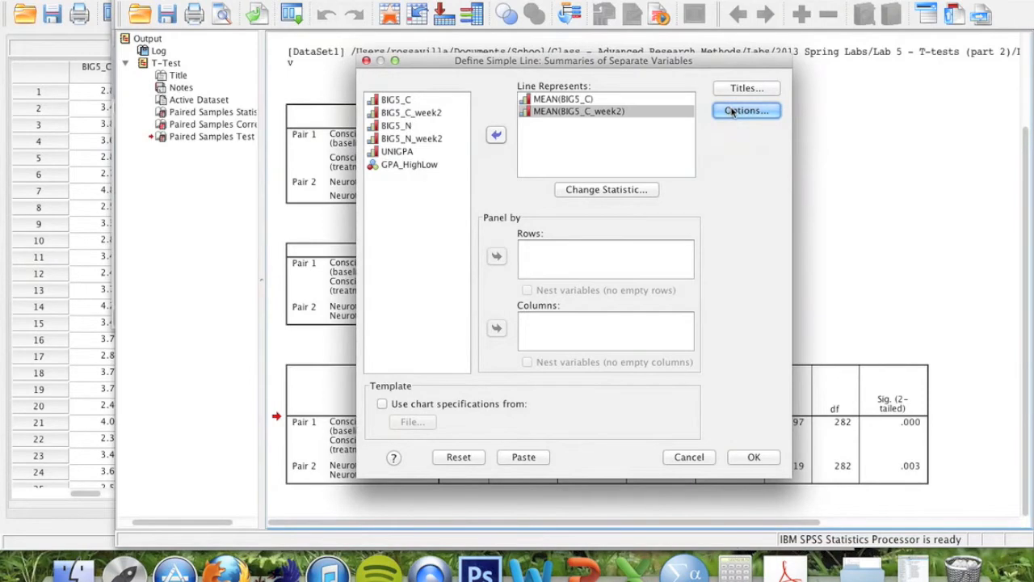
pyautogui.click(753, 464)
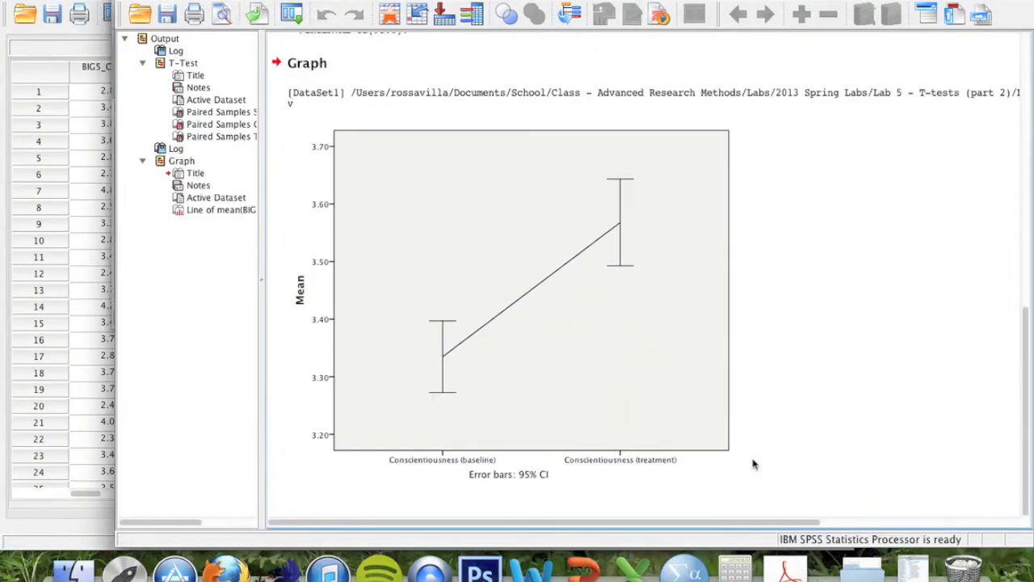
# Reopen the simple line chart definition and remove the BIG5_C and BIG5_C_week2 means from the line
pyautogui.click(404, 471)
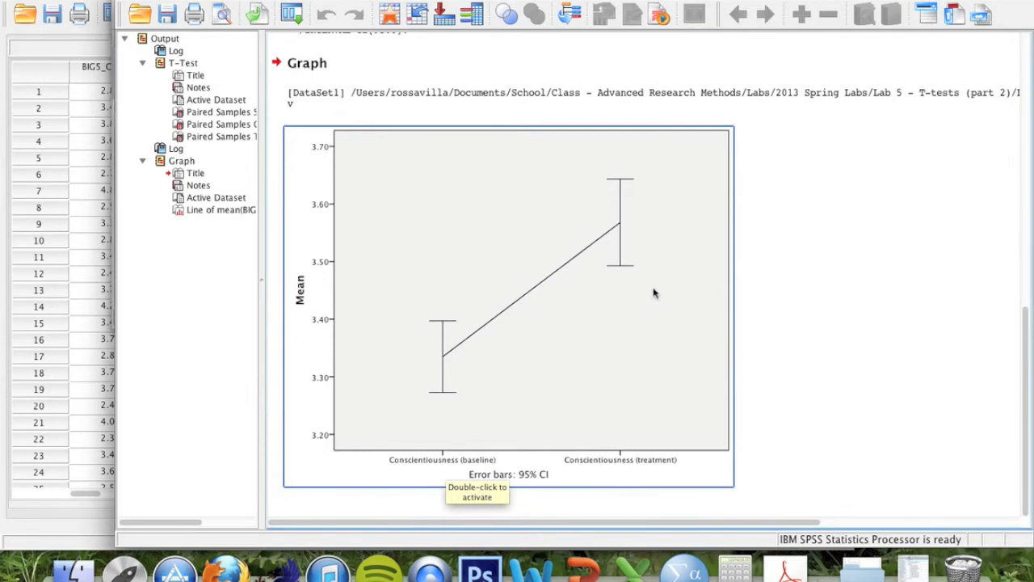
pyautogui.click(294, 15)
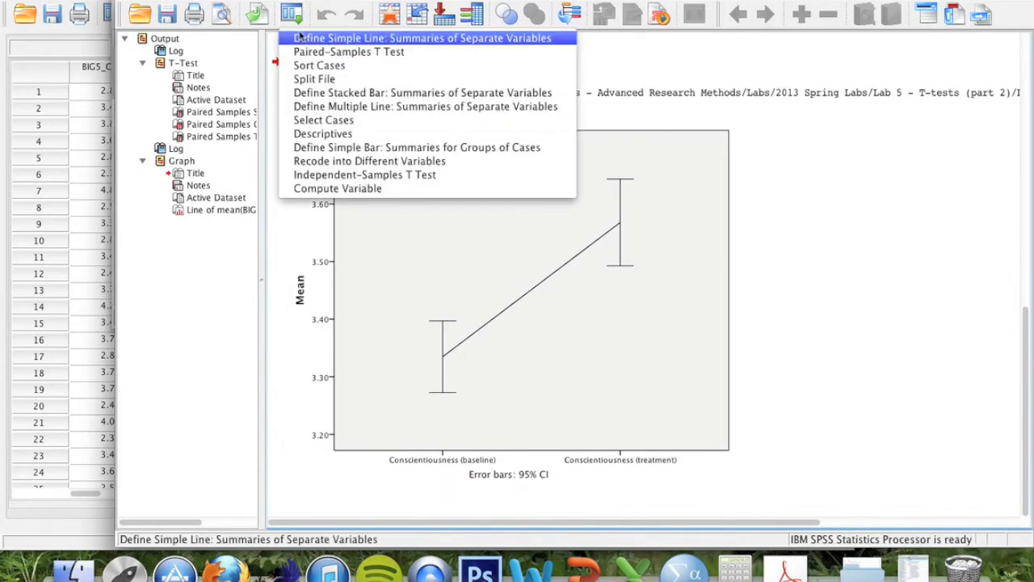
pyautogui.click(304, 42)
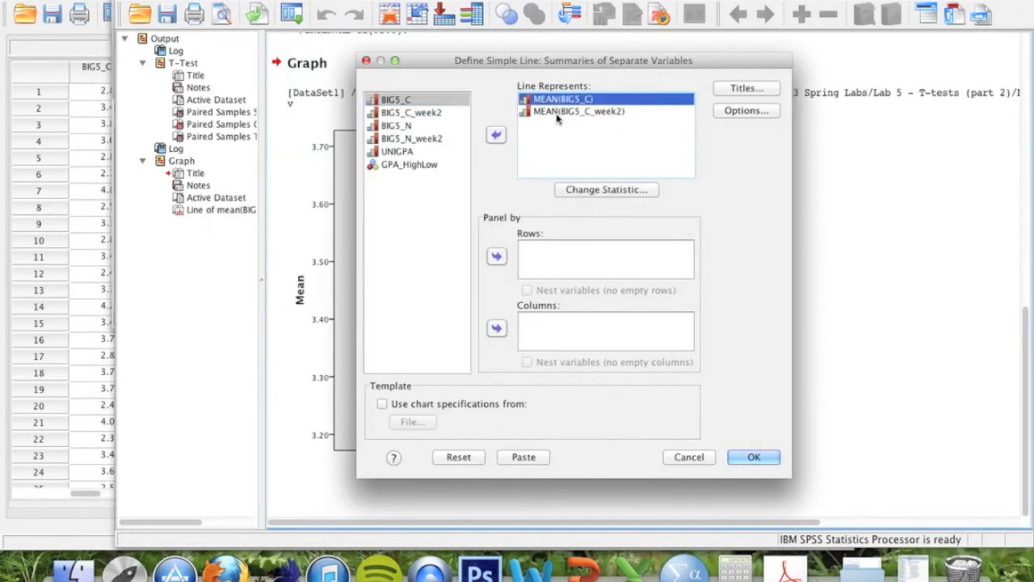
pyautogui.keyDown('shift'); pyautogui.click(557, 112); pyautogui.keyUp('shift')
pyautogui.click(496, 135)
# Have the line represent the means of BIG5_N and BIG5_N_week2 and generate the chart
pyautogui.click(439, 126)
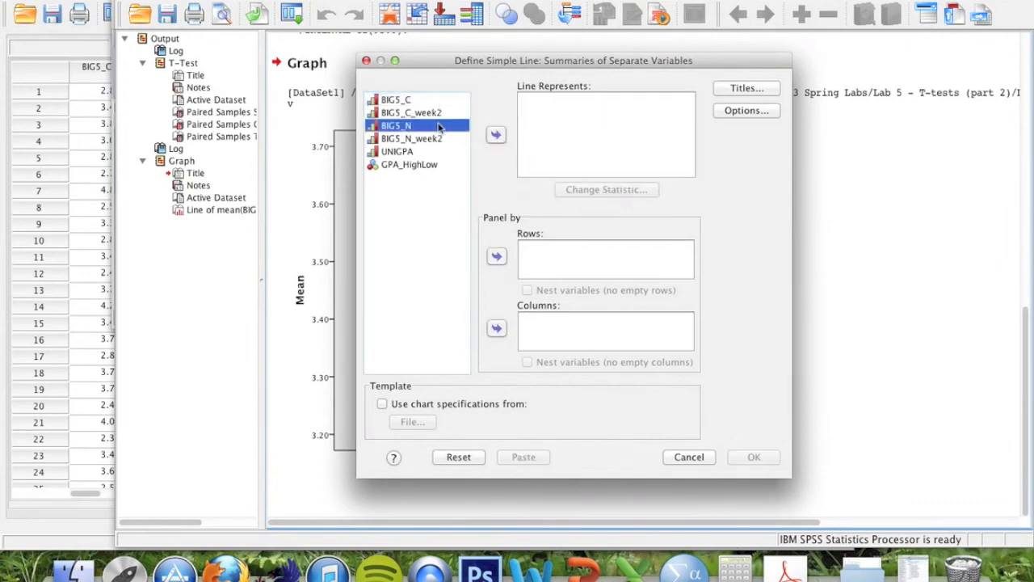
pyautogui.keyDown('shift'); pyautogui.click(438, 139); pyautogui.keyUp('shift')
pyautogui.click(497, 135)
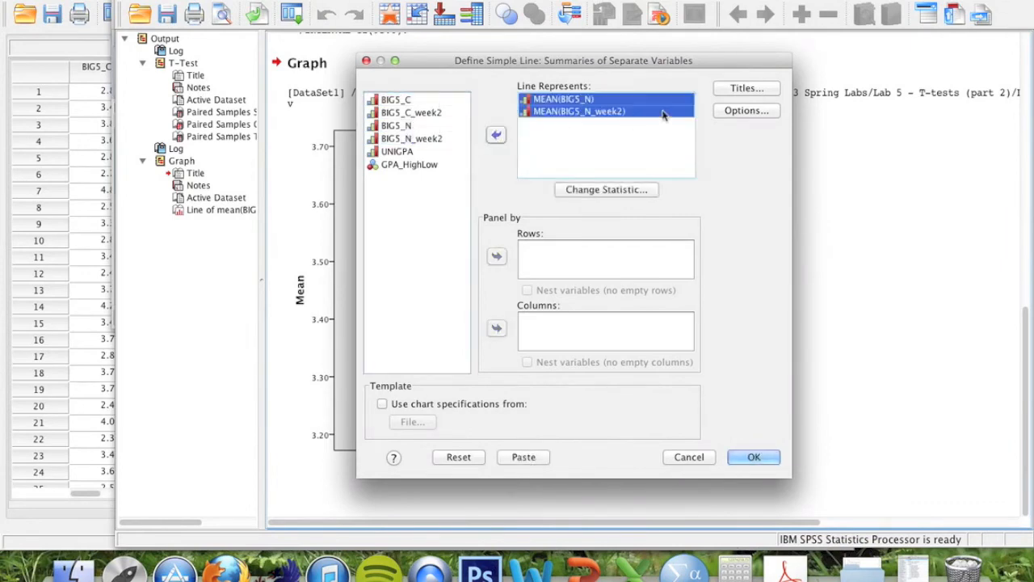
pyautogui.click(758, 459)
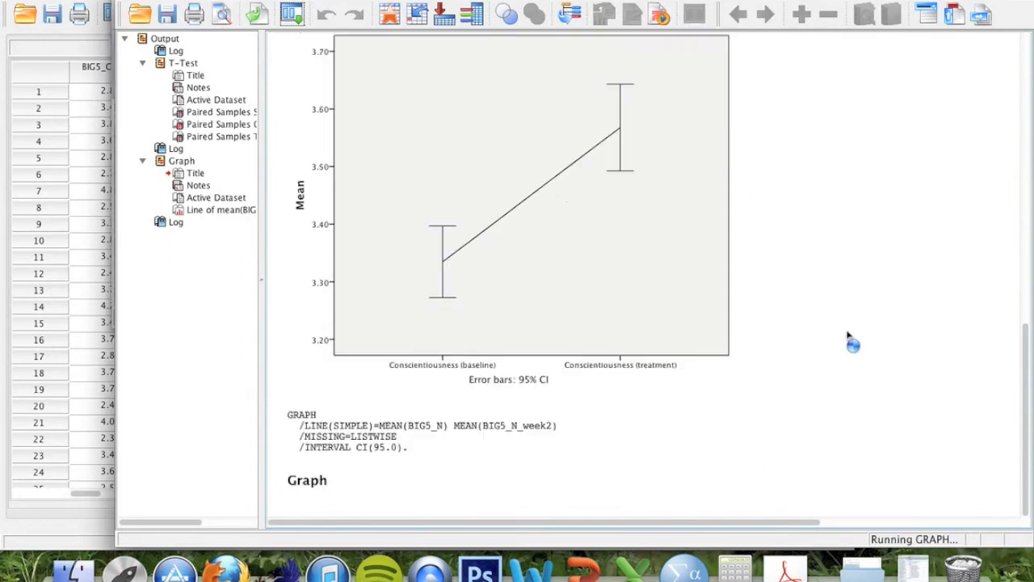
# Compare the error bars in the Neuroticism line chart with the significance values in the Paired Samples Test table
pyautogui.click(519, 284)
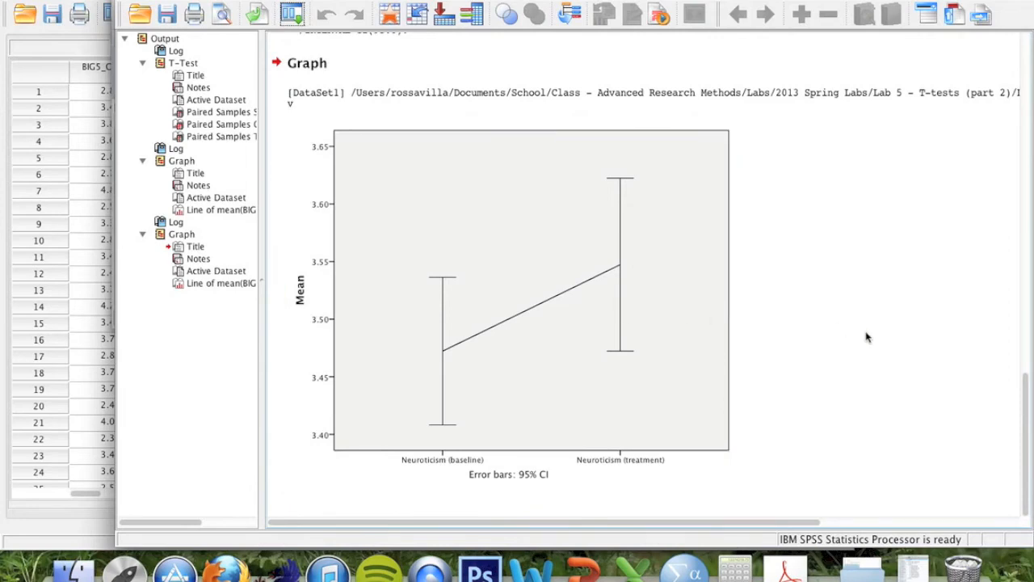
pyautogui.scroll(10, 865, 337)
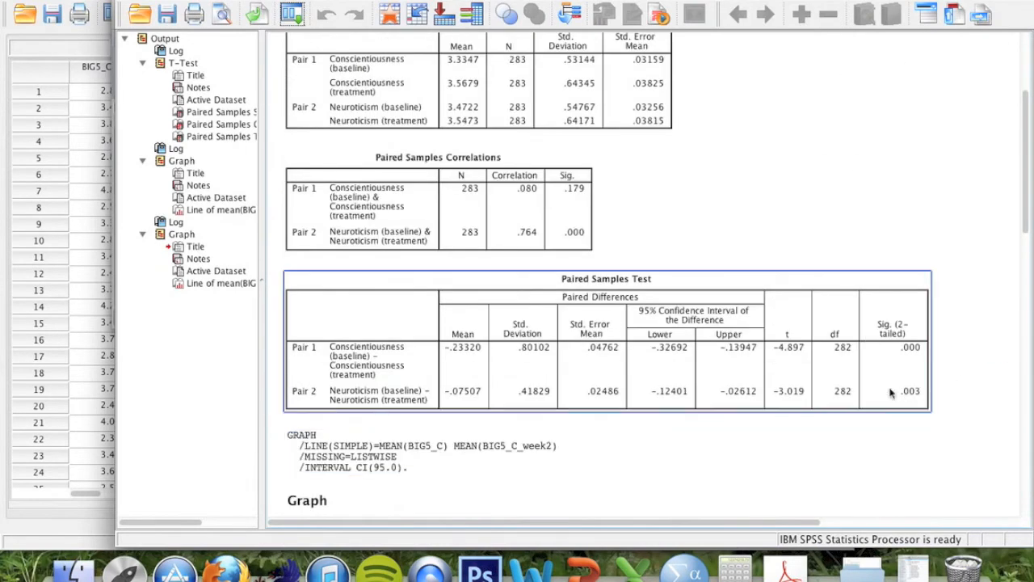
pyautogui.scroll(-6, 914, 396)
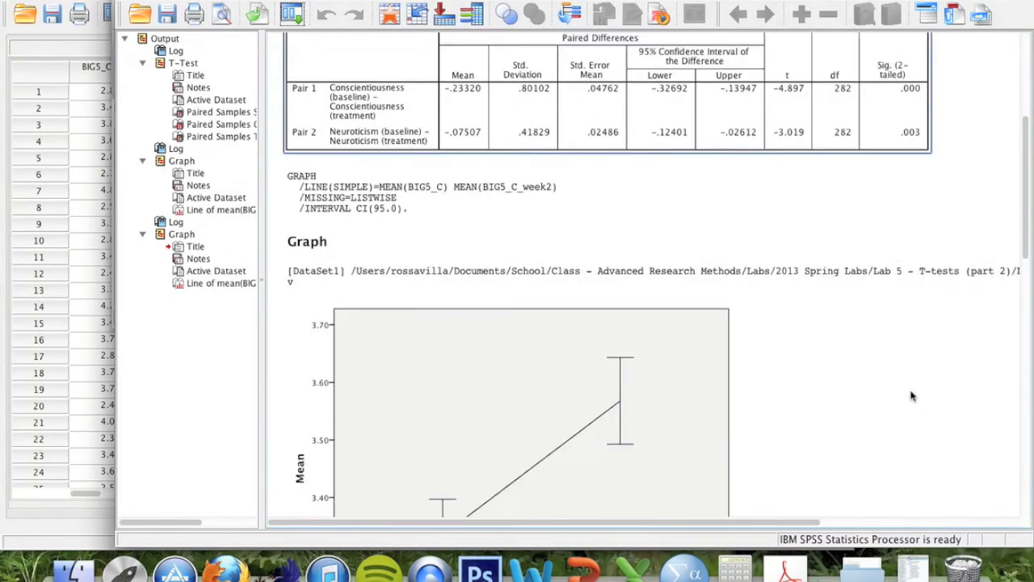
pyautogui.click(473, 381)
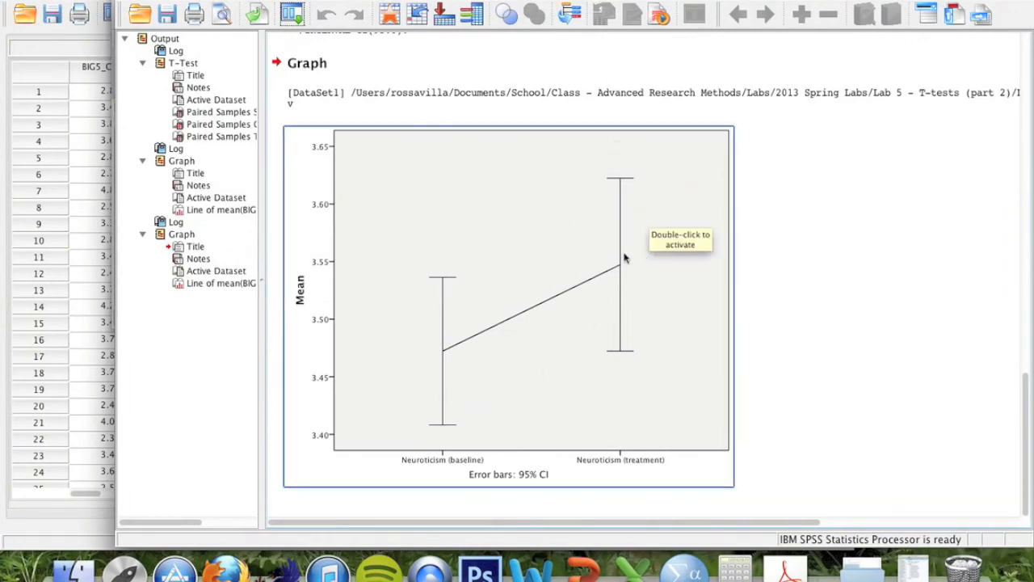
pyautogui.scroll(6, 621, 276)
pyautogui.click(867, 428)
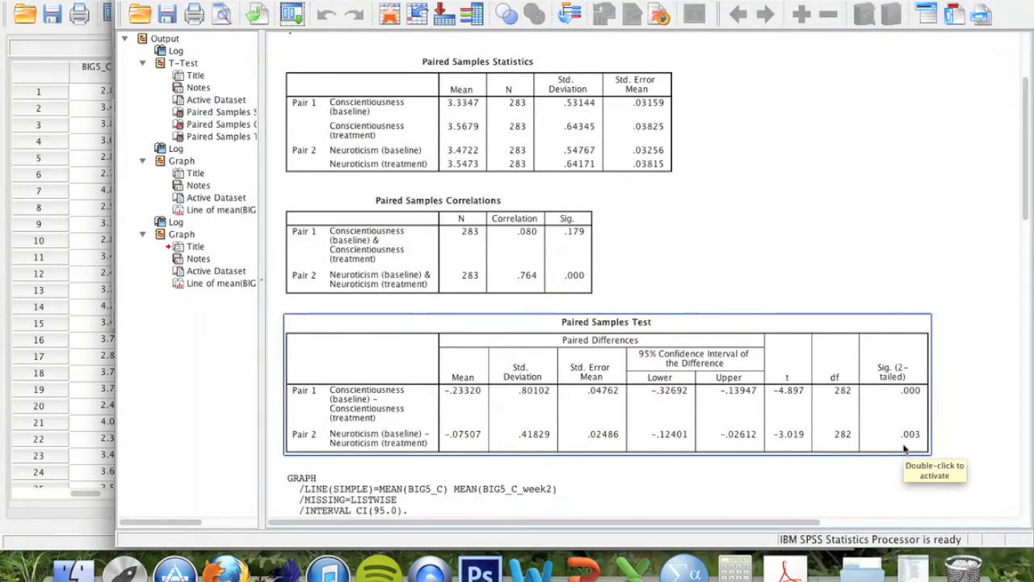
pyautogui.scroll(-10, 903, 449)
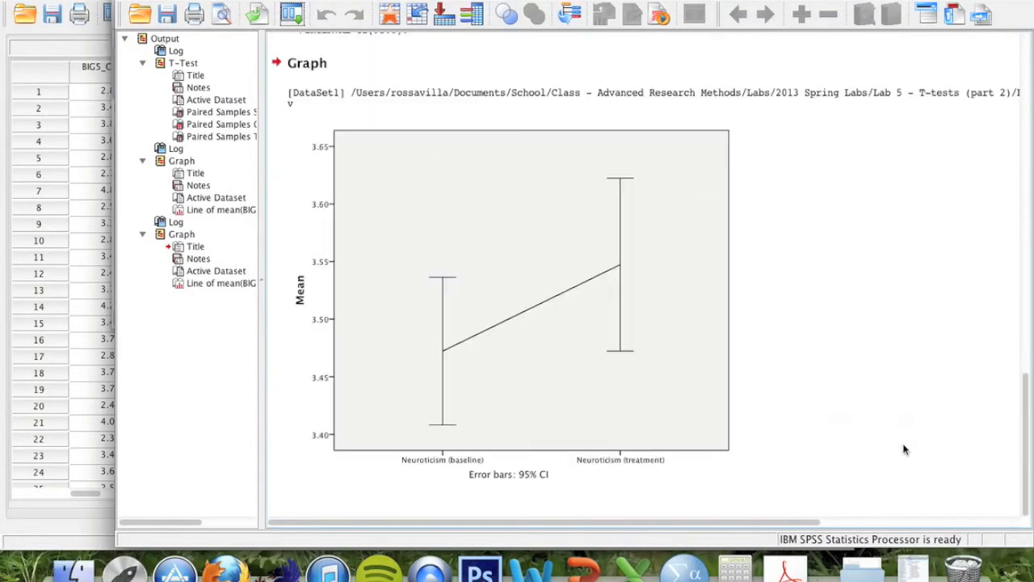
pyautogui.click(515, 379)
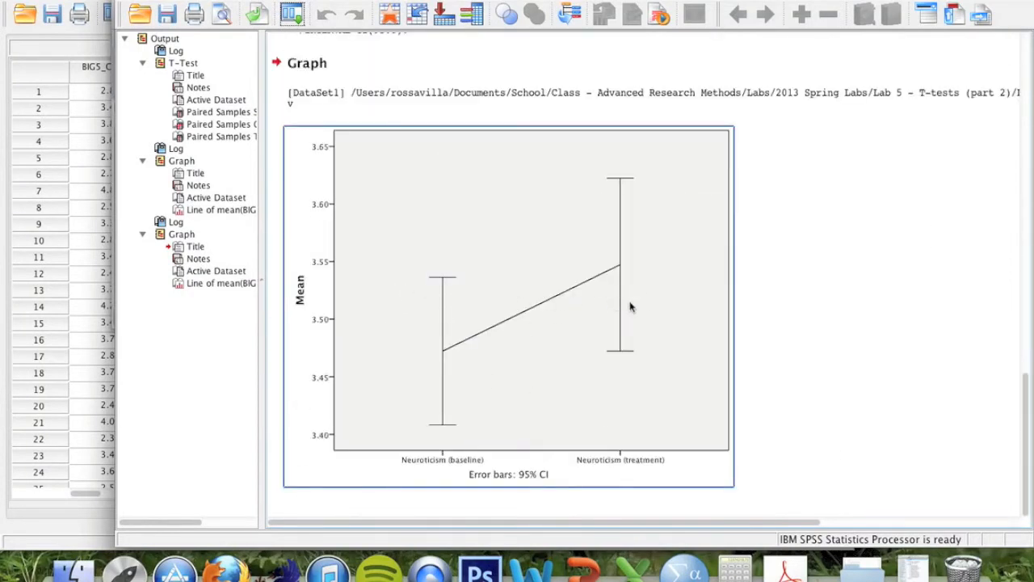
pyautogui.click(880, 301)
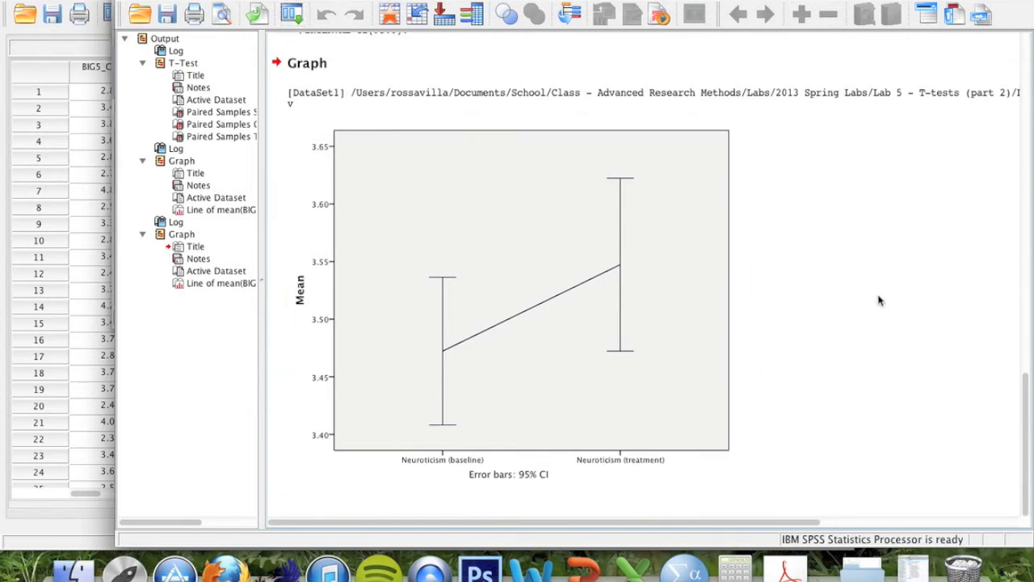
pyautogui.click(468, 97)
pyautogui.click(405, 66)
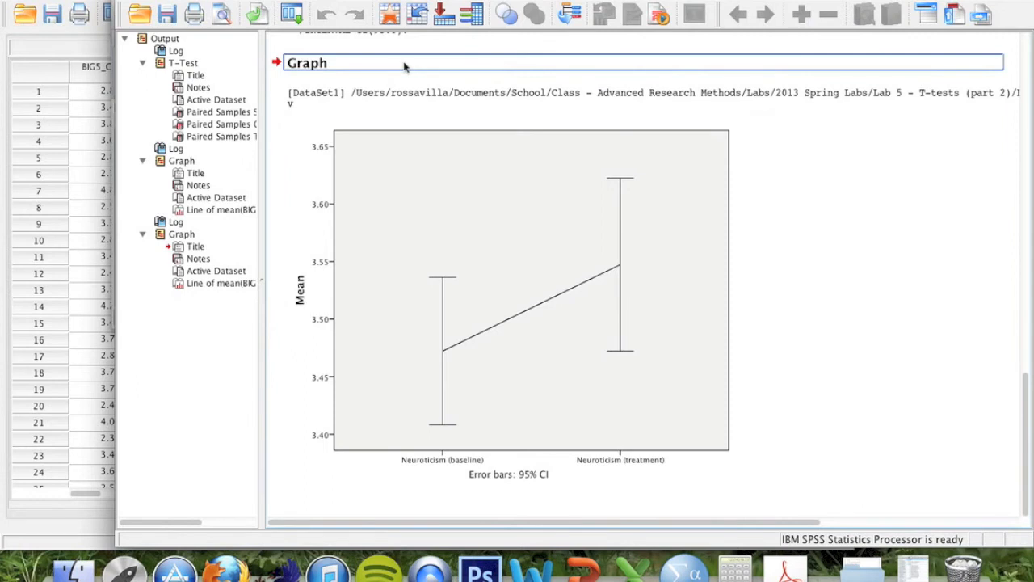
pyautogui.click(360, 121)
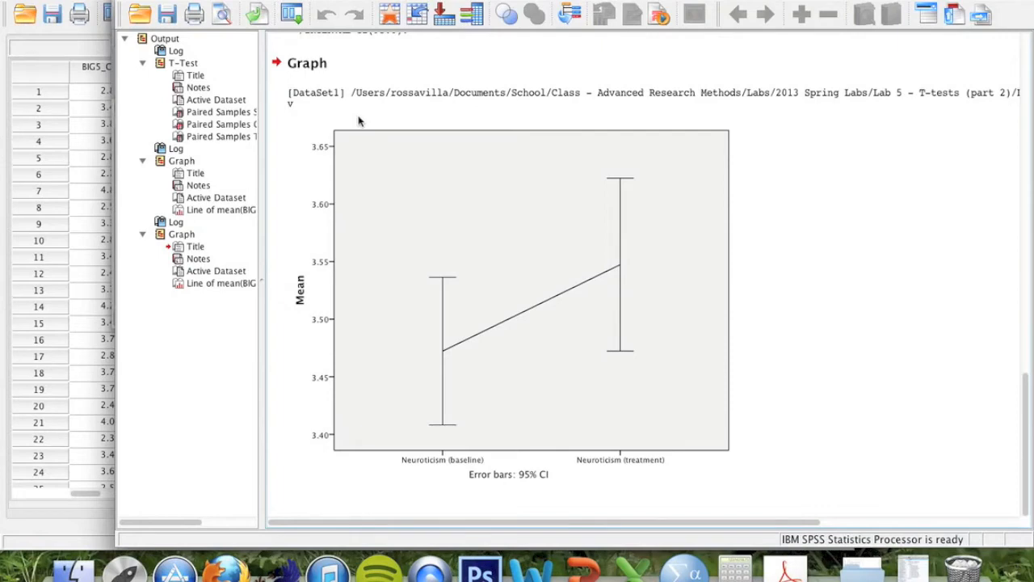
# From the dataset window, start a one-sample t test with BIG5_C and BIG5_N as the test variables
pyautogui.click(84, 7)
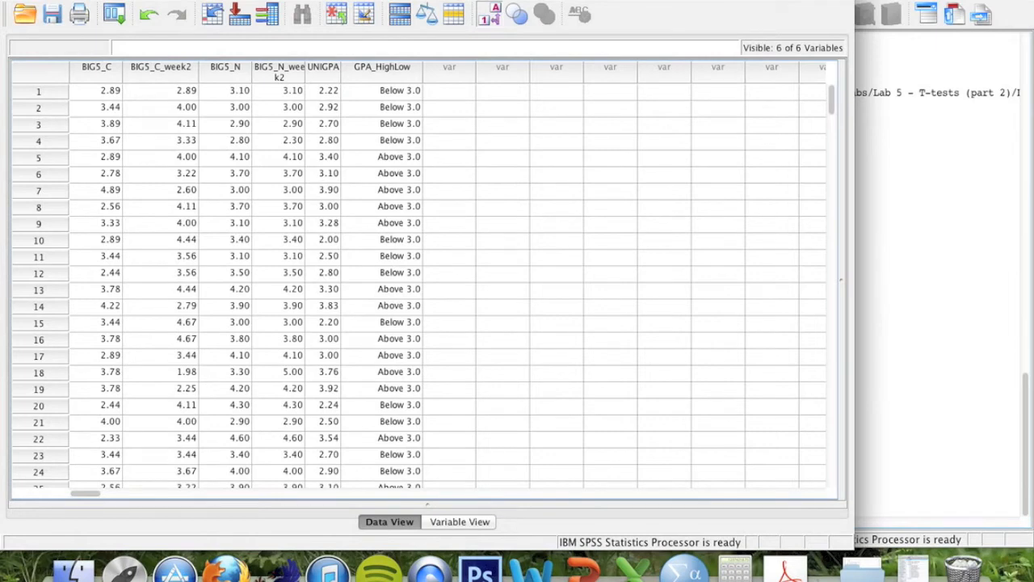
pyautogui.click(343, 0)
pyautogui.moveTo(420, 36)
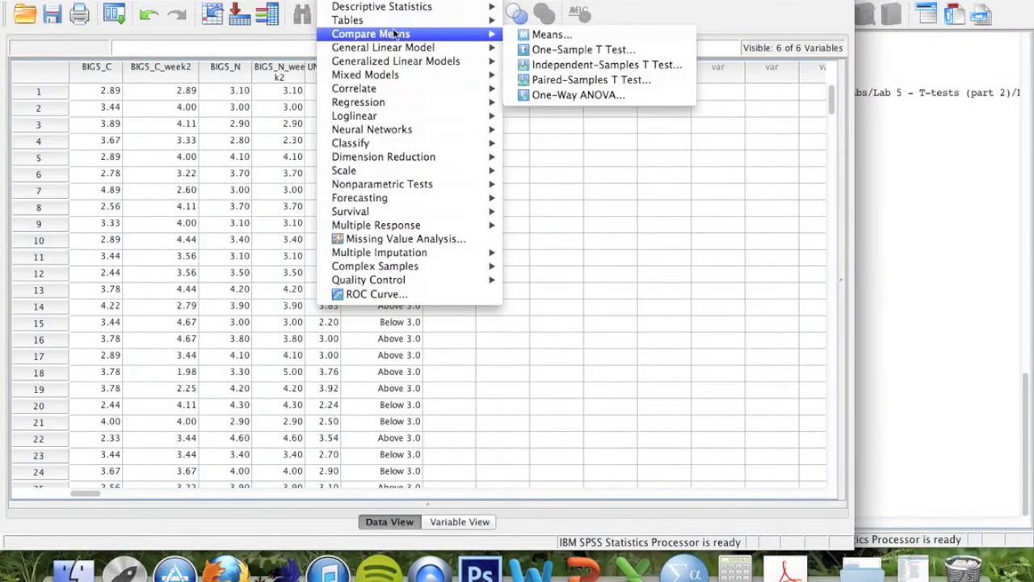
pyautogui.moveTo(418, 6)
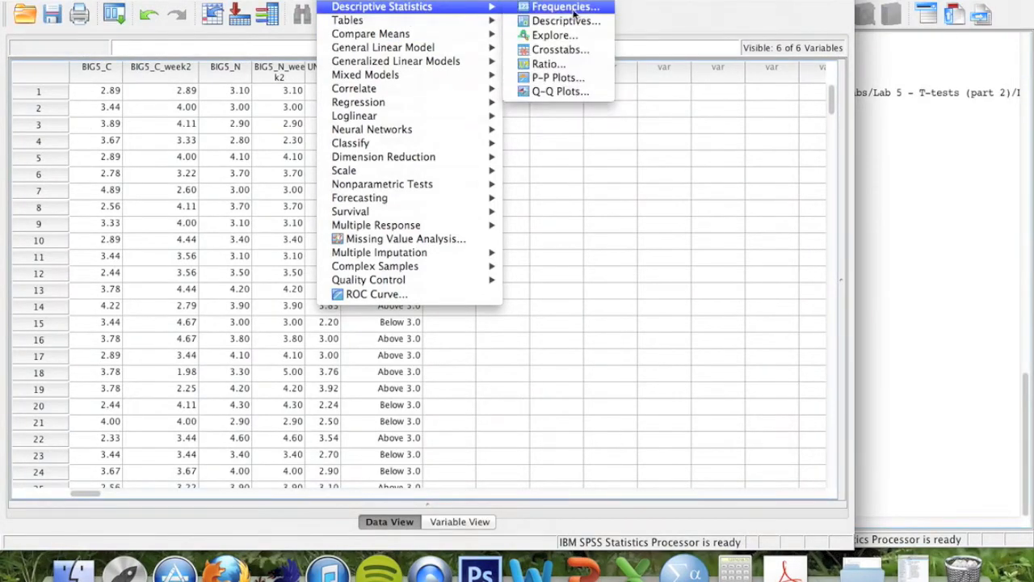
pyautogui.moveTo(459, 37)
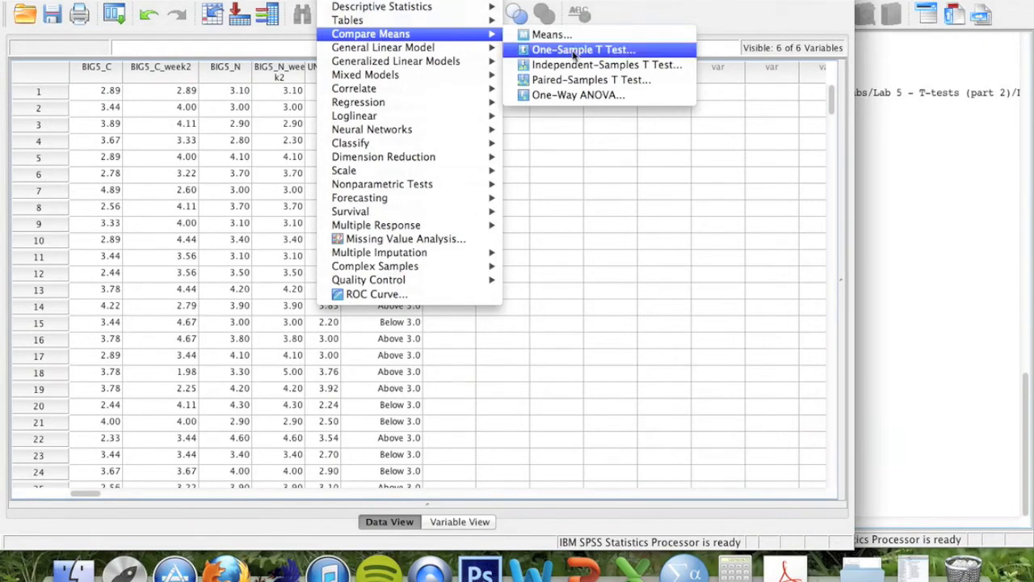
pyautogui.click(575, 54)
pyautogui.moveTo(432, 153); pyautogui.dragTo(482, 163)
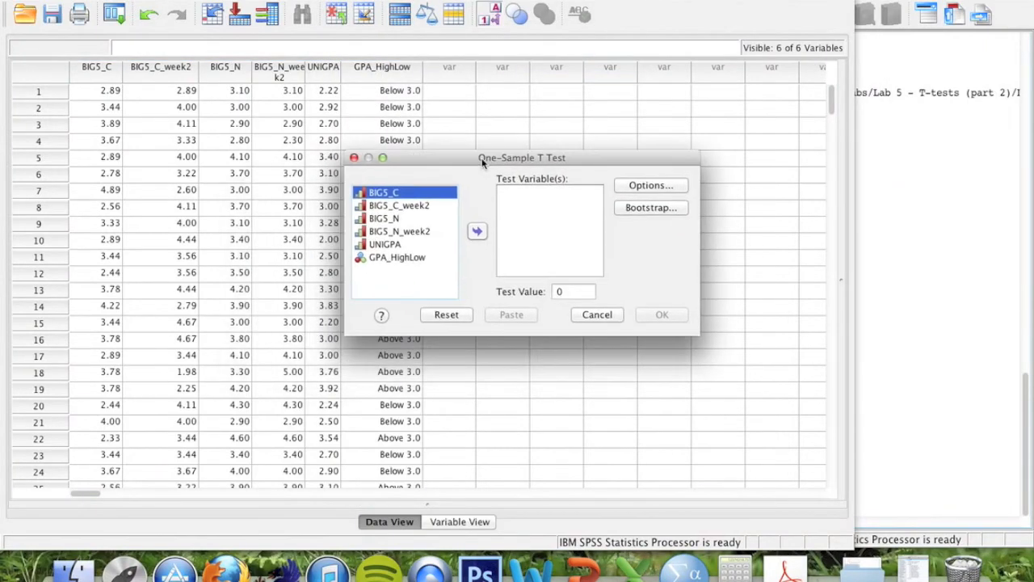
pyautogui.click(477, 232)
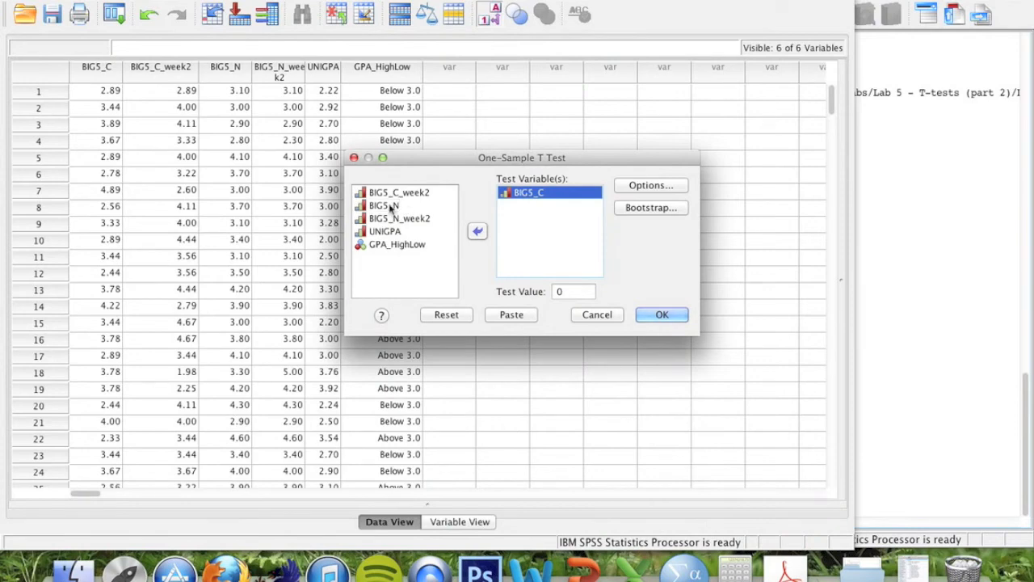
pyautogui.click(390, 207)
pyautogui.click(477, 231)
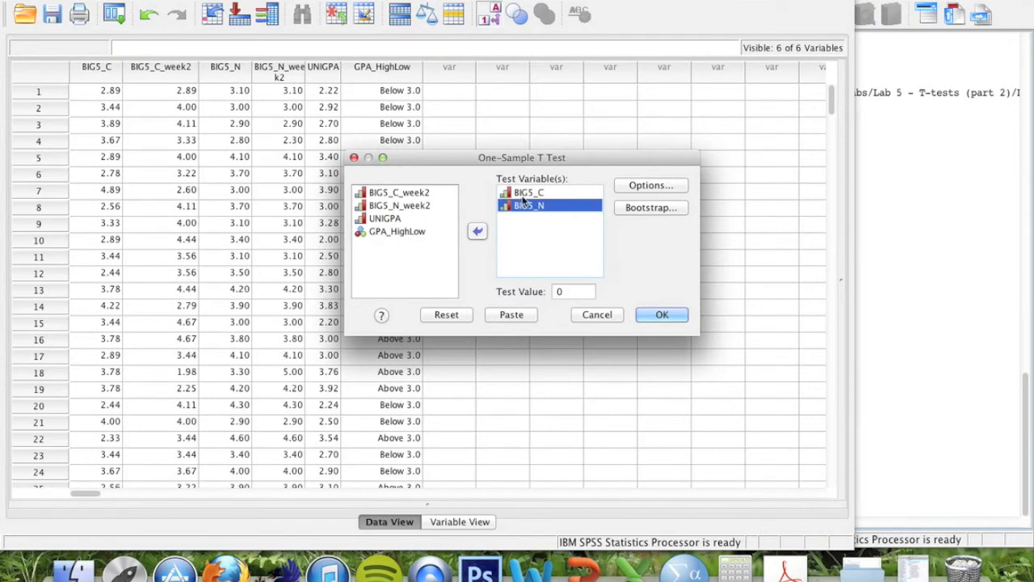
# Set the test value to 3 and run the one-sample t test with the default options
pyautogui.doubleClick(575, 291)
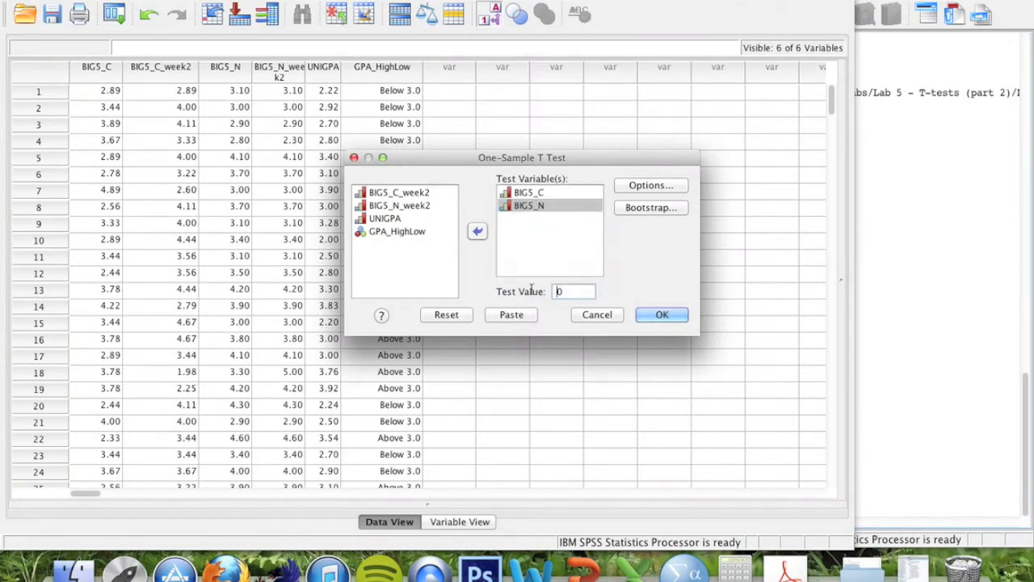
pyautogui.write('3')
pyautogui.doubleClick(565, 292)
pyautogui.keyDown('shift'); pyautogui.click(546, 194); pyautogui.keyUp('shift')
pyautogui.click(576, 288)
pyautogui.click(563, 197)
pyautogui.click(651, 186)
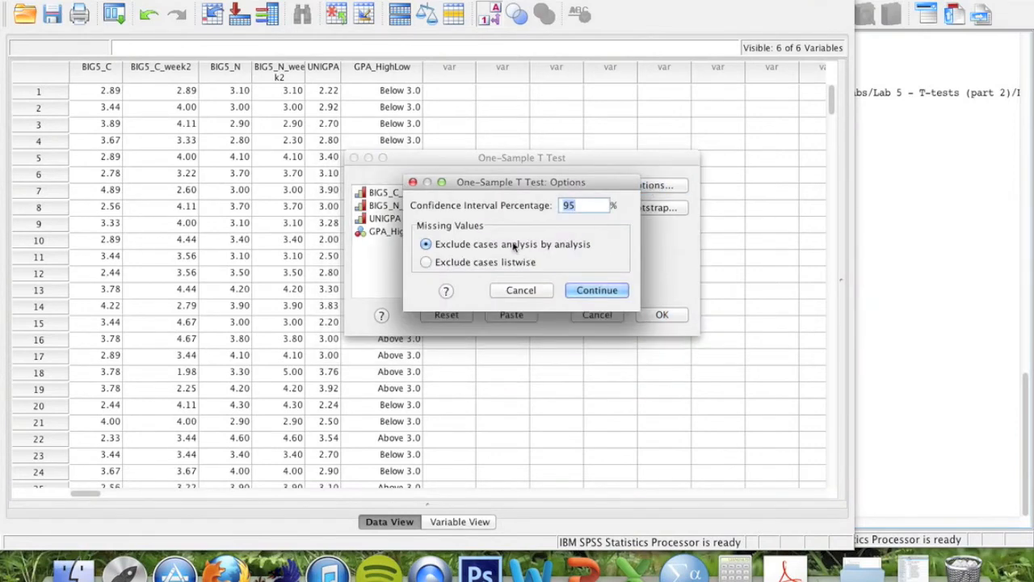
pyautogui.click(522, 290)
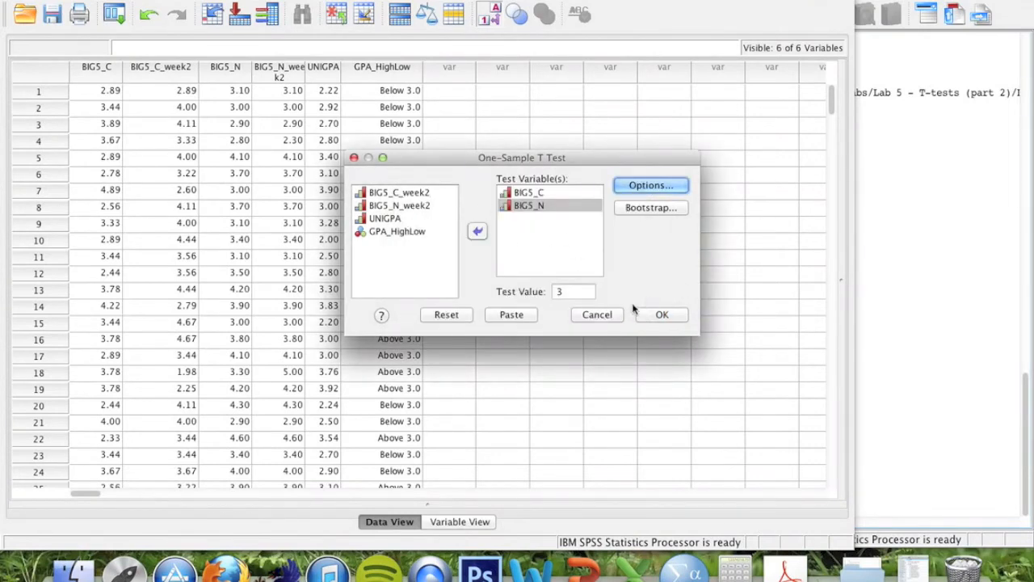
pyautogui.click(662, 315)
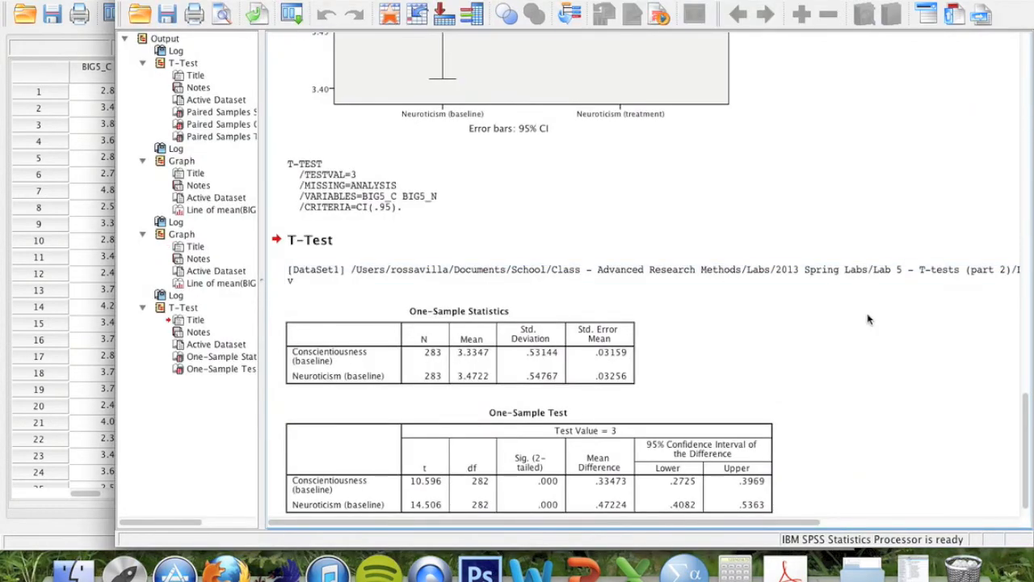
# Review the one-sample result tables, switch to Word and arrange its window so the tables remain readable below it
pyautogui.click(557, 342)
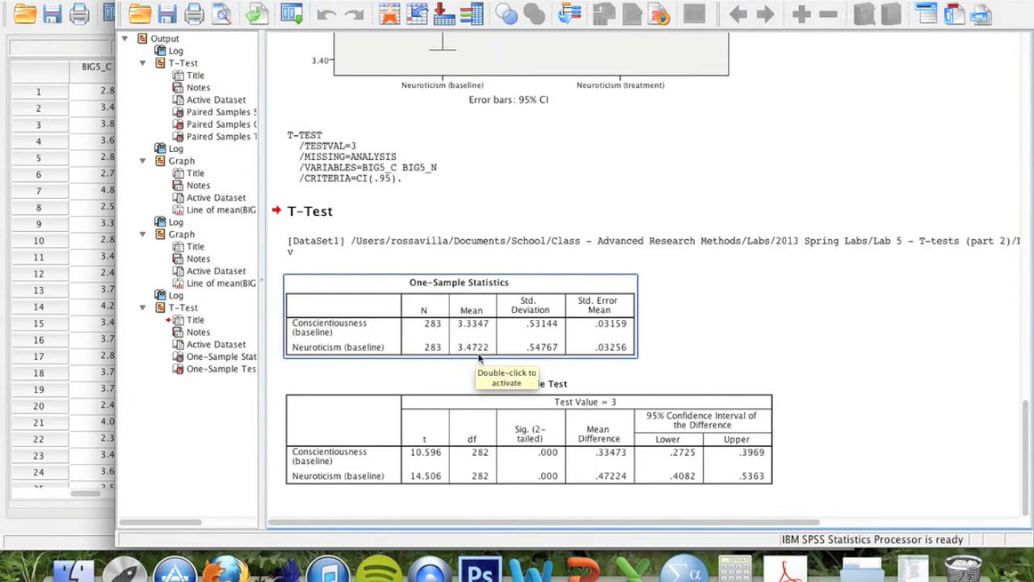
pyautogui.click(584, 417)
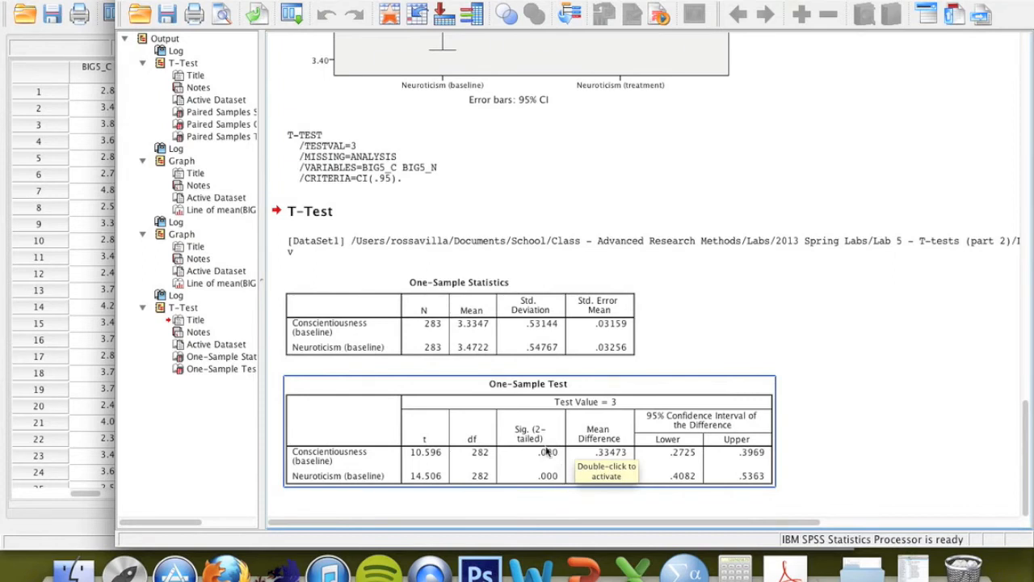
pyautogui.click(474, 339)
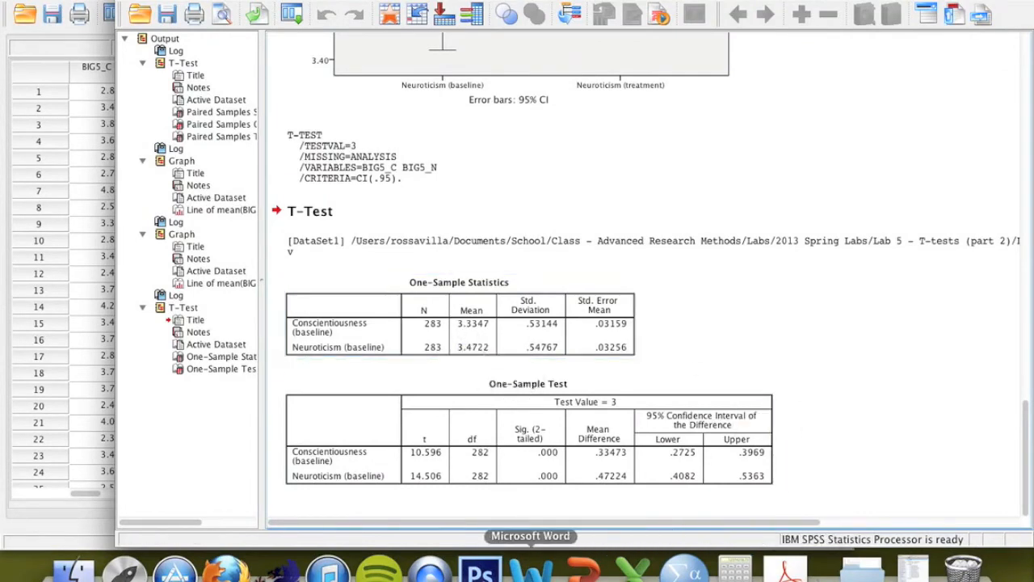
pyautogui.click(531, 570)
pyautogui.moveTo(501, 12); pyautogui.dragTo(558, 5)
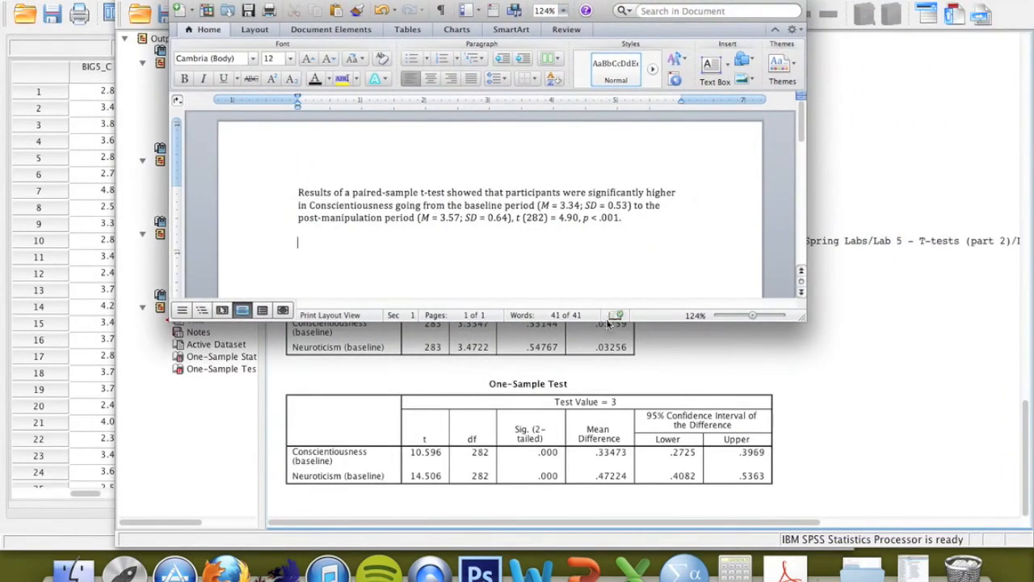
pyautogui.moveTo(665, 322); pyautogui.dragTo(665, 300)
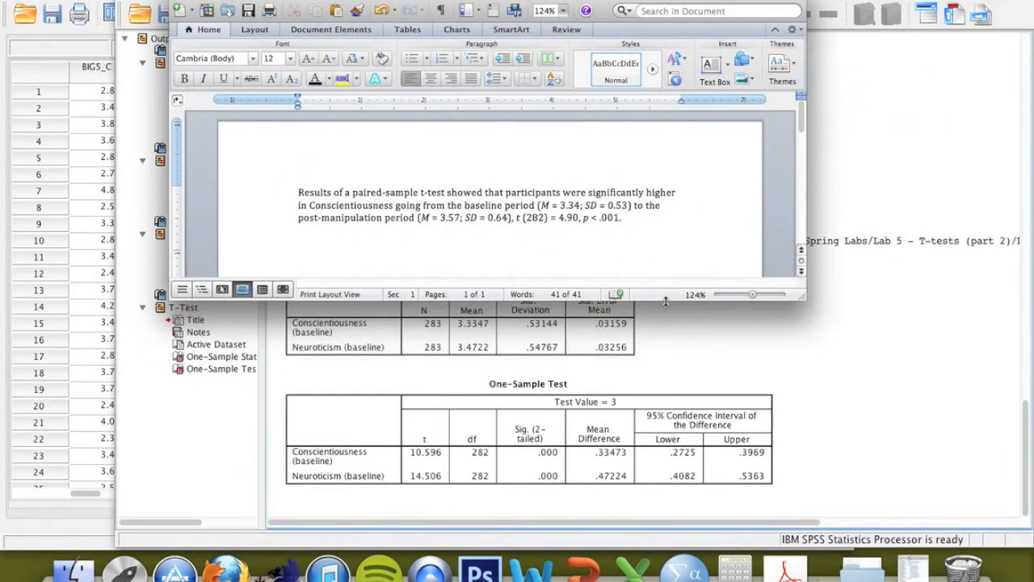
# Begin a second paragraph in the Word write-up with "Our sample was significantly higher in Conscientiousness (M = 3.34; SD = 0.53"
pyautogui.press('BackSpace')
pyautogui.write('Our sample was significantly')
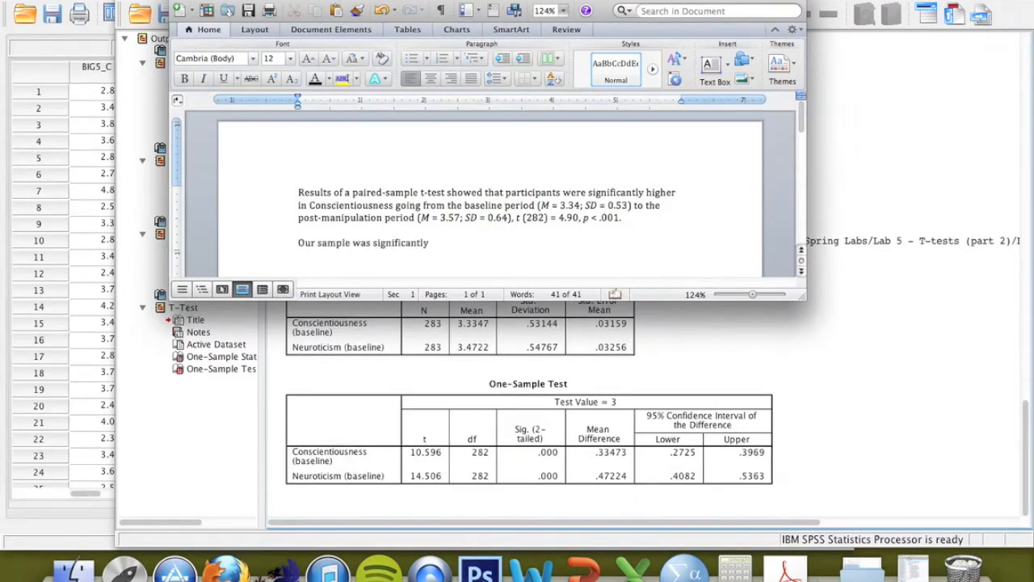
pyautogui.write(' higher in Conscientiousness (')
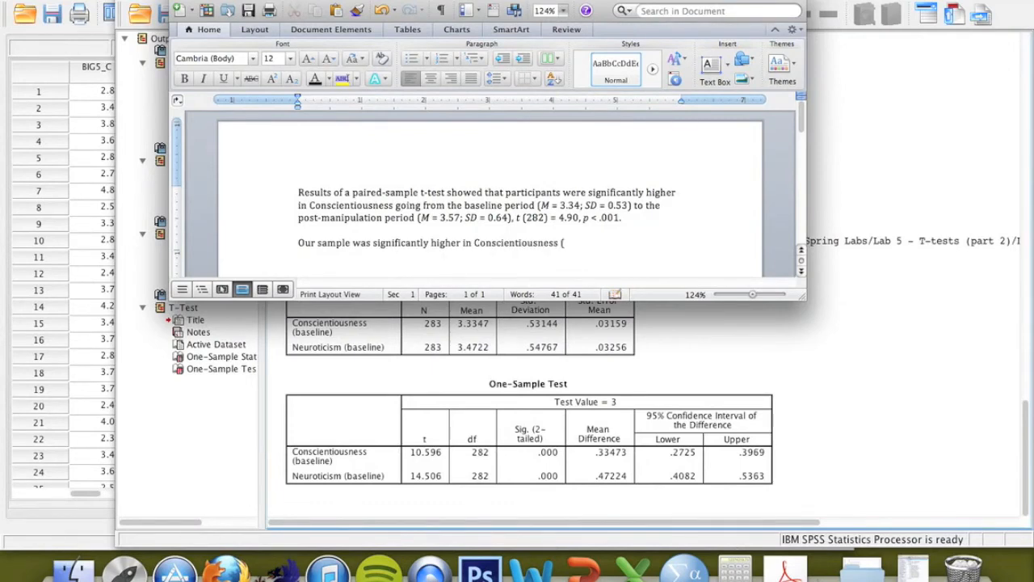
pyautogui.write('M = 3.34; SD = 0.53')
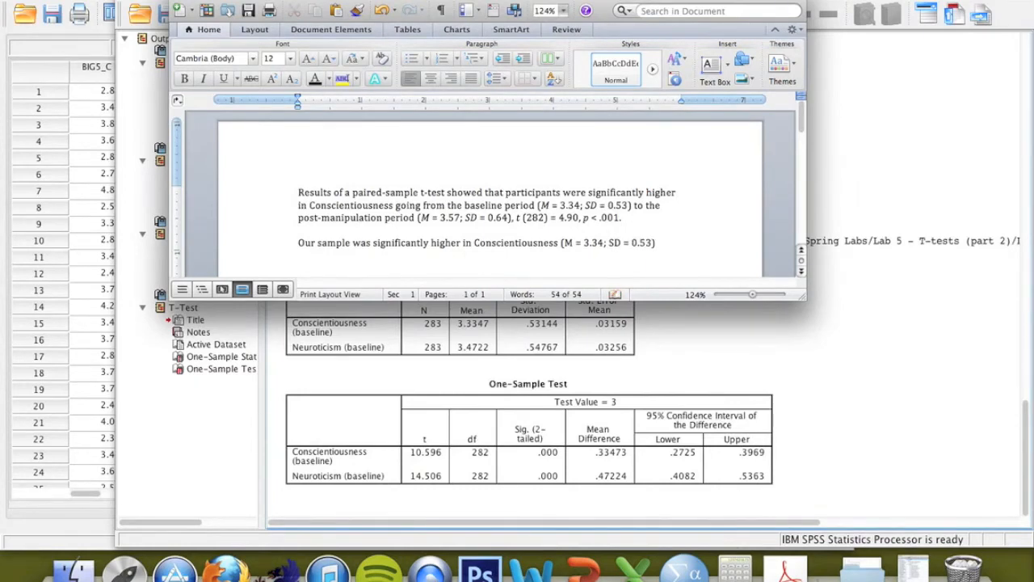
# Complete the sentence with "), compared to the national average (M = 3), t (282) = 10.60, p < .001."
pyautogui.write('), compared to the national averag')
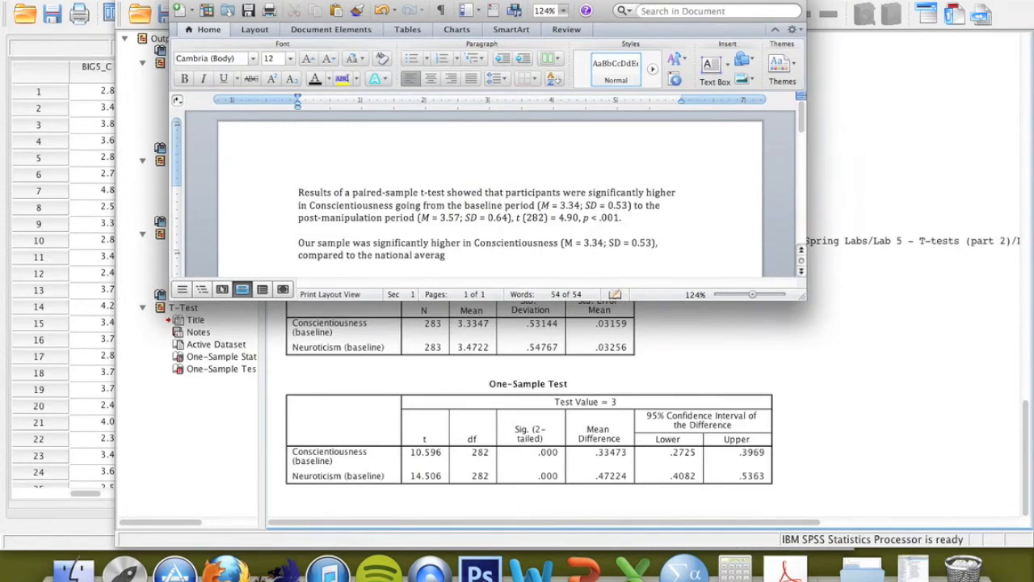
pyautogui.write('e (M')
pyautogui.write('t (282) = ')
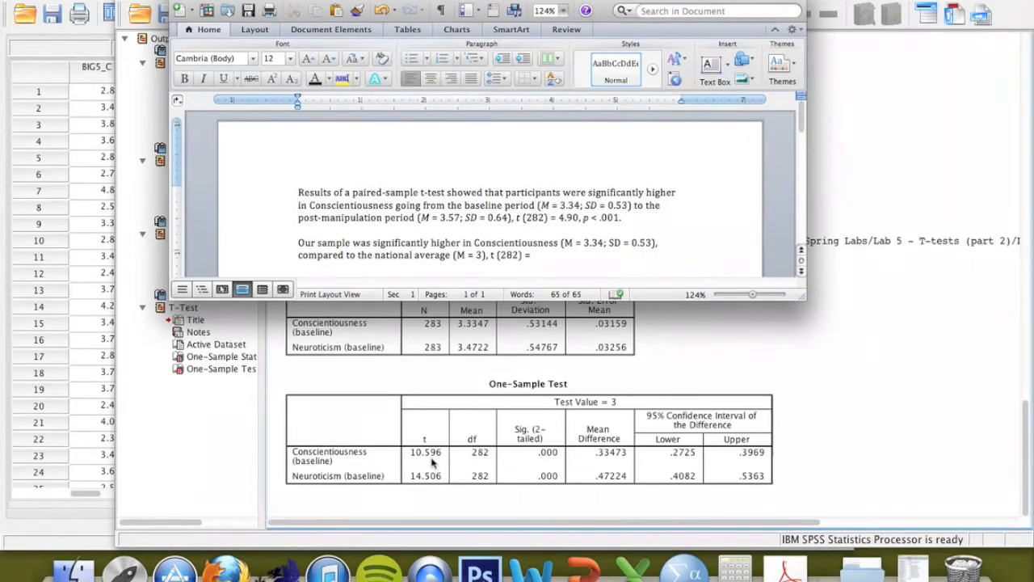
pyautogui.write('10.60,')
pyautogui.write('p < .001.')
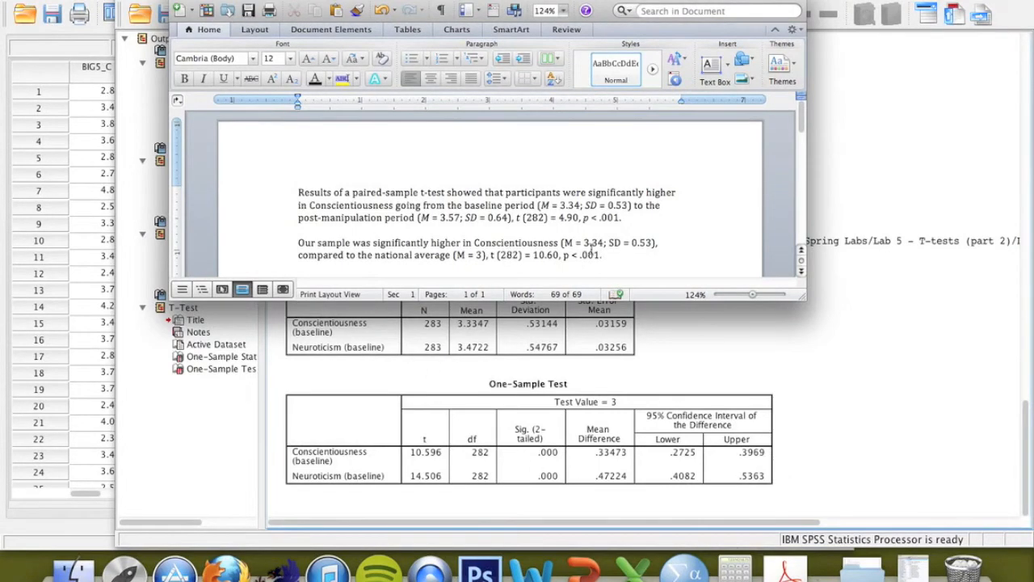
pyautogui.doubleClick(568, 243)
pyautogui.press('BackSpace')
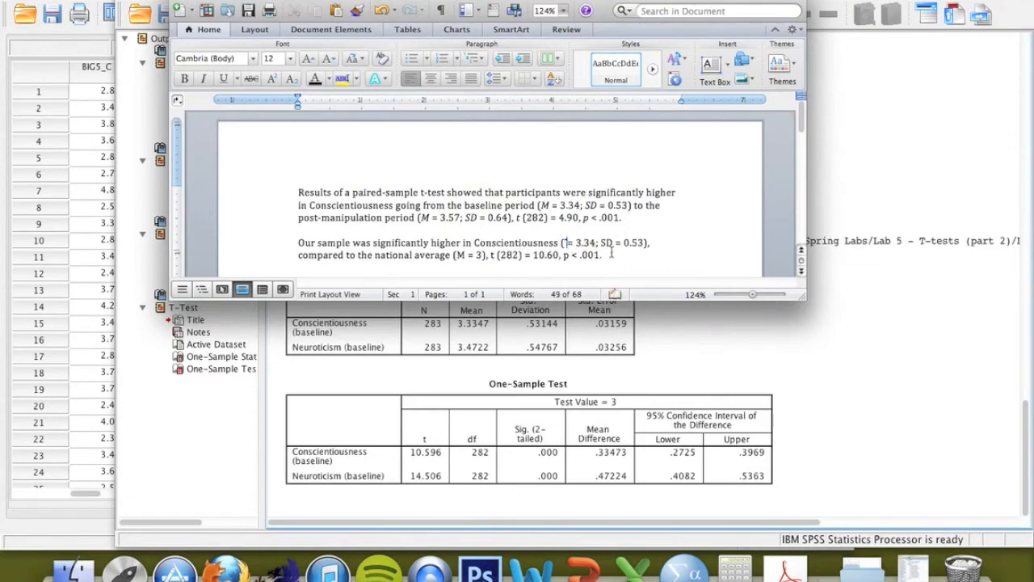
pyautogui.press('super+z')
pyautogui.click(642, 245)
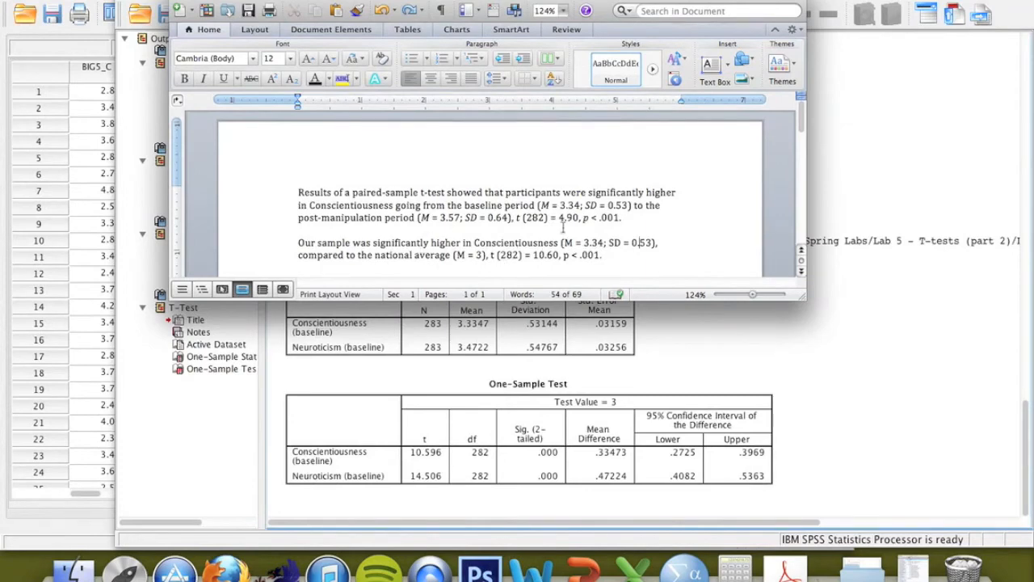
# Switch back to the SPSS output and start defining a simple error bar chart for summaries of separate variables
pyautogui.click(916, 322)
pyautogui.click(639, 429)
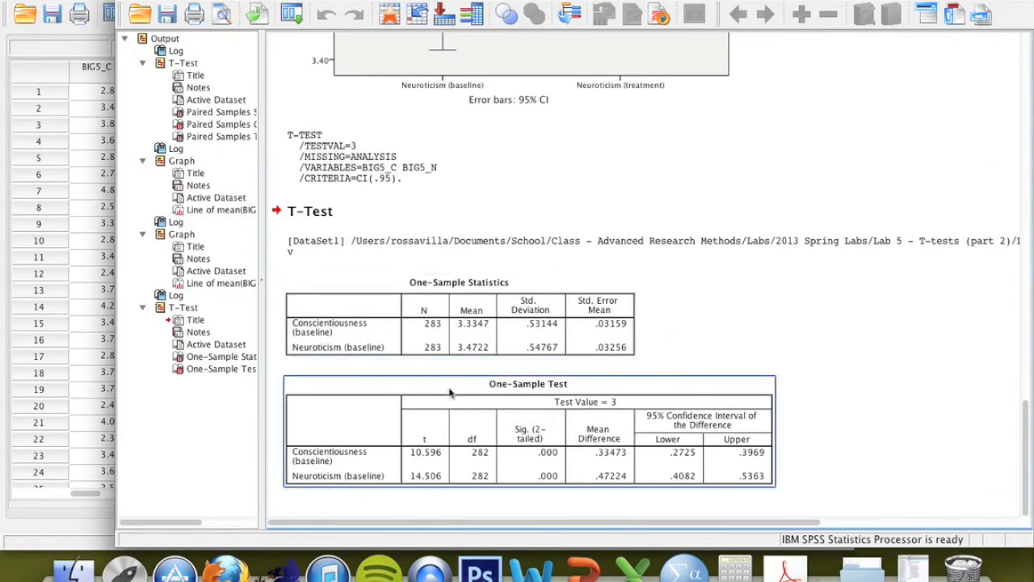
pyautogui.click(560, 353)
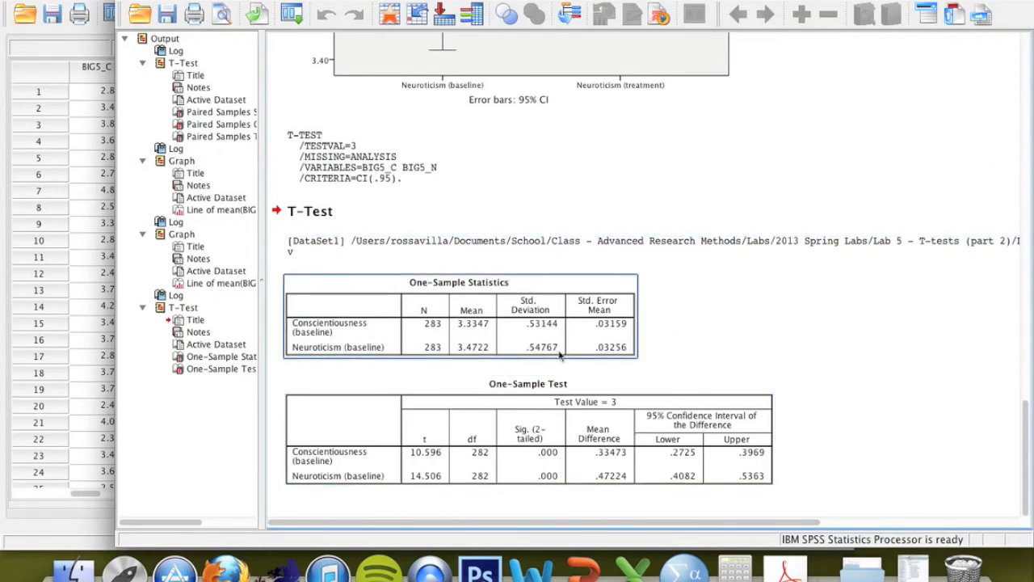
pyautogui.click(559, 388)
pyautogui.click(496, 358)
pyautogui.click(566, 158)
pyautogui.click(565, 2)
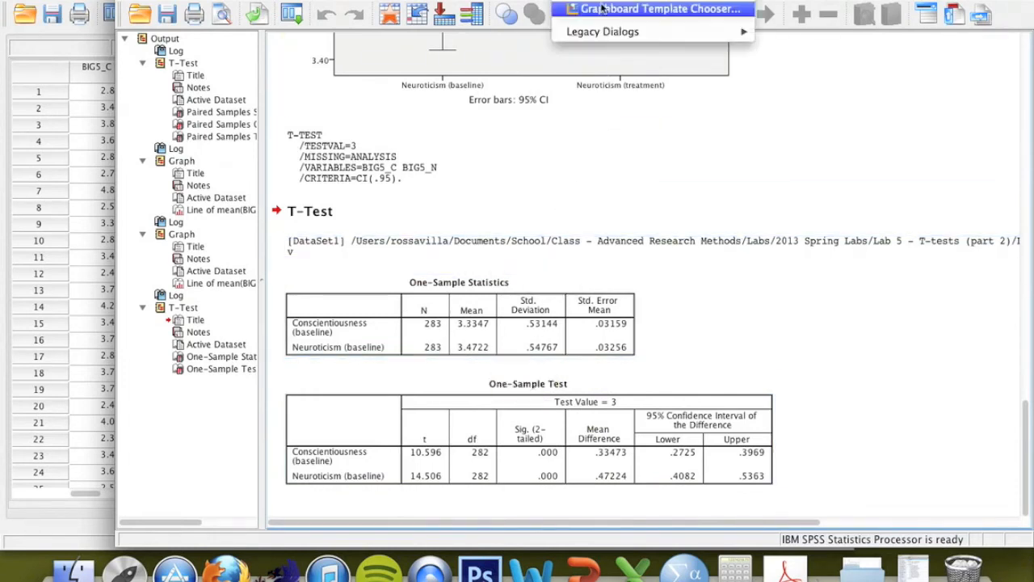
pyautogui.moveTo(622, 32)
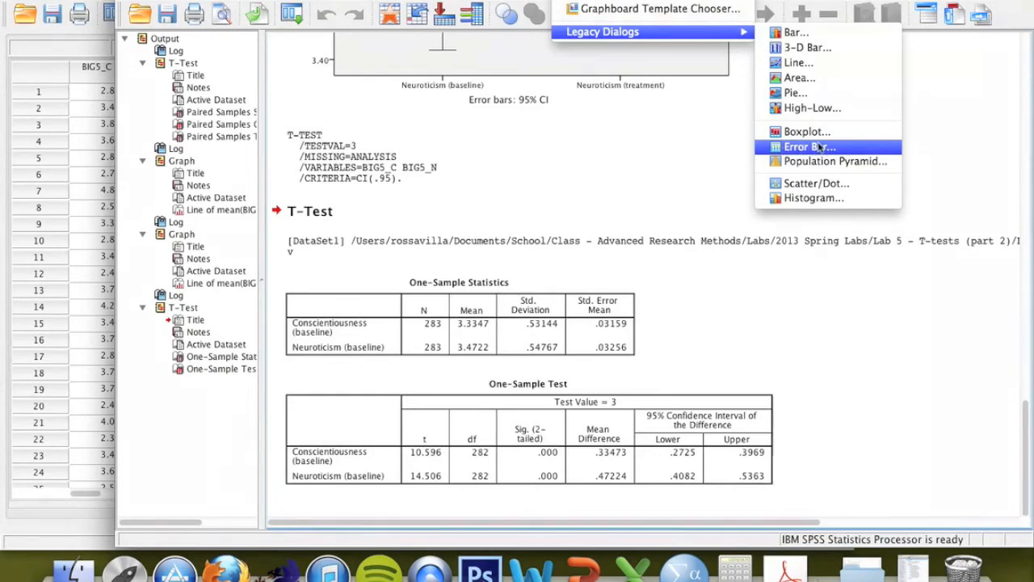
pyautogui.click(808, 150)
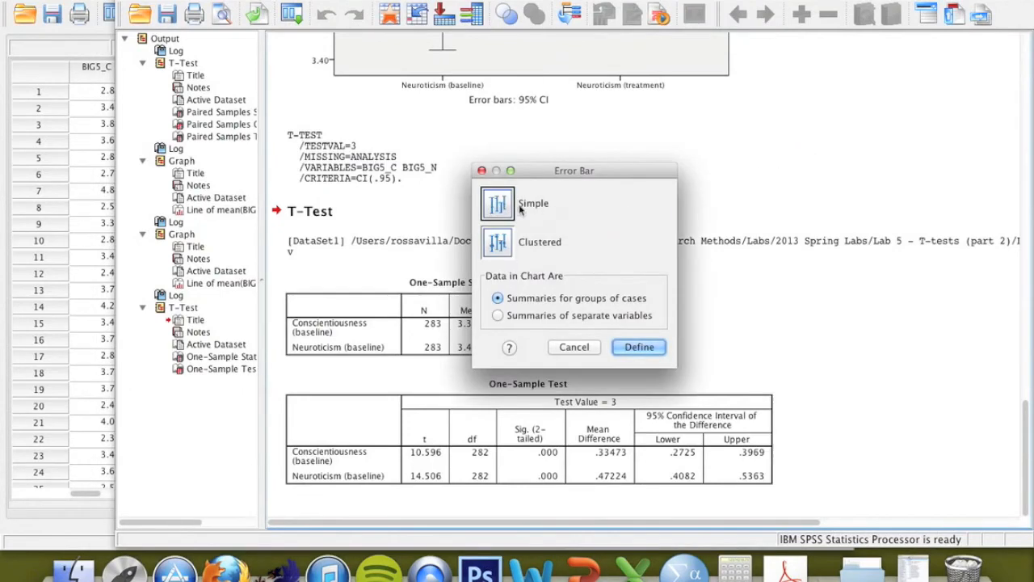
pyautogui.click(498, 315)
pyautogui.click(638, 347)
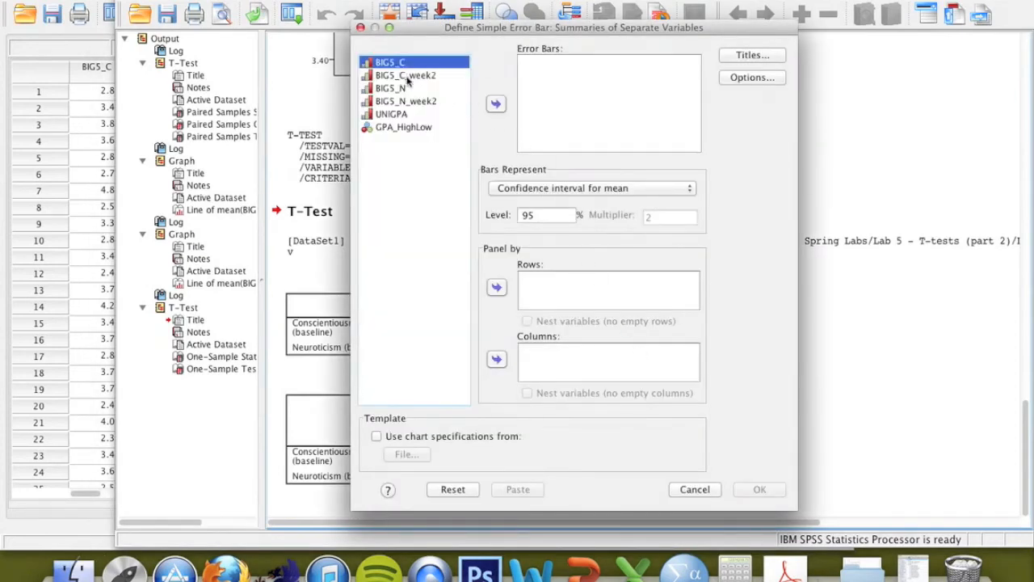
# Add BIG5_C and BIG5_N as the error bar variables, keep the 95% confidence interval for the mean, and create the chart
pyautogui.click(496, 104)
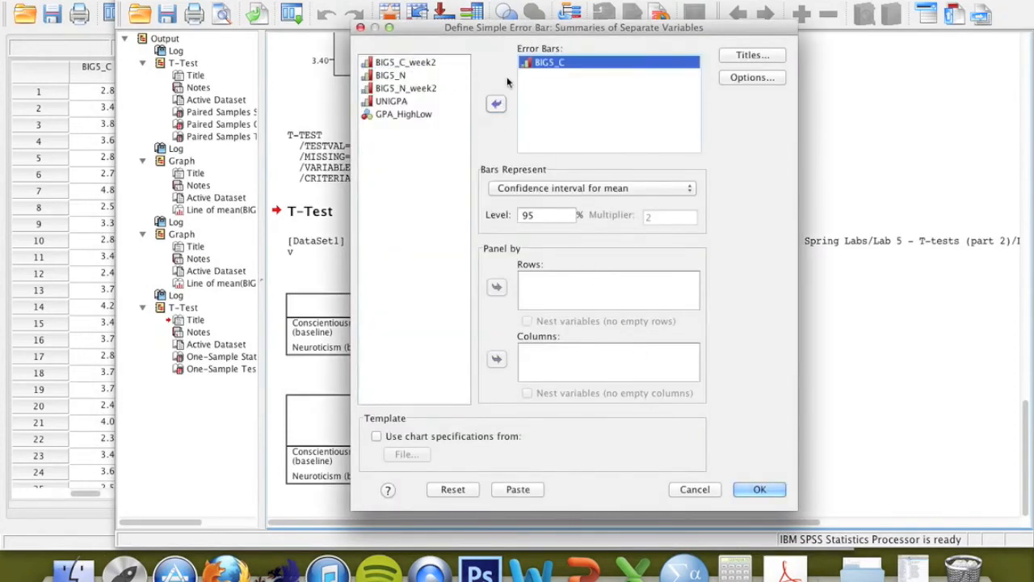
pyautogui.click(403, 76)
pyautogui.click(496, 104)
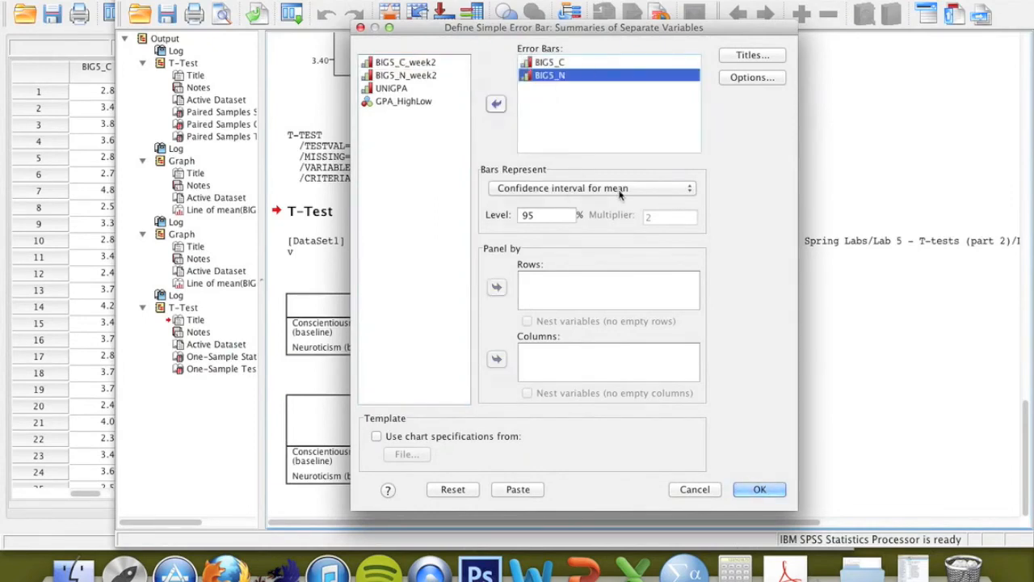
pyautogui.click(517, 216)
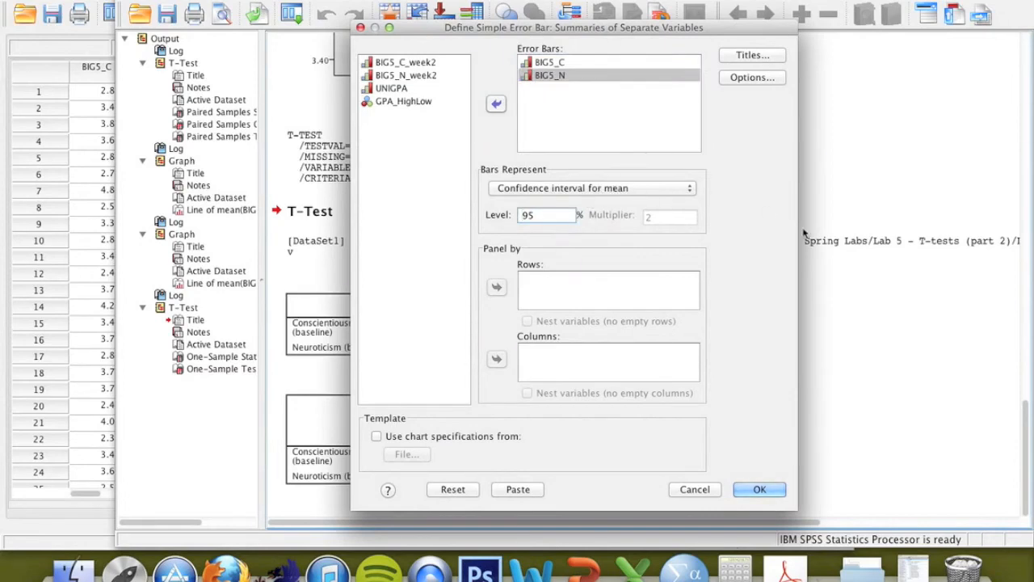
pyautogui.click(751, 78)
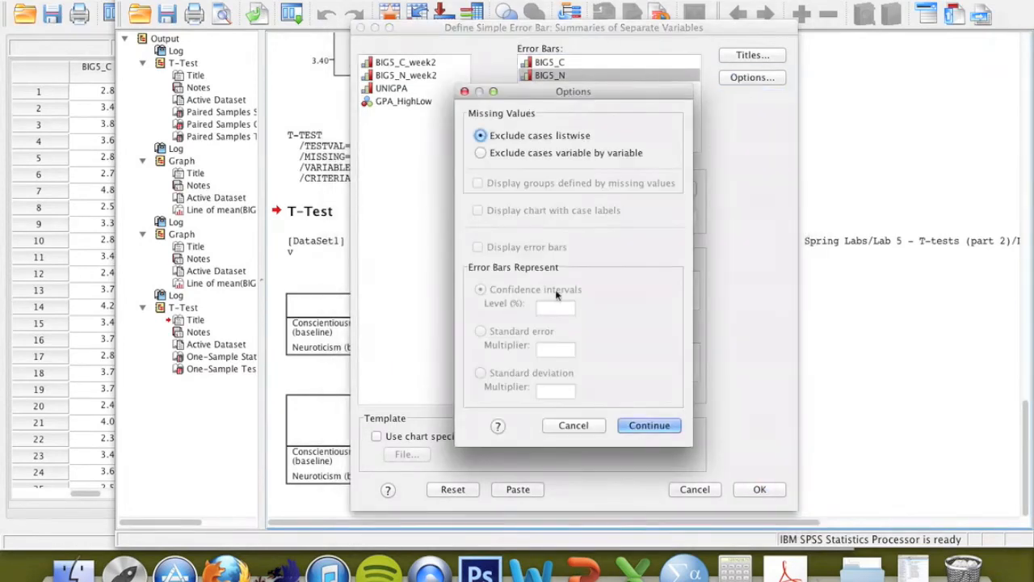
pyautogui.click(568, 425)
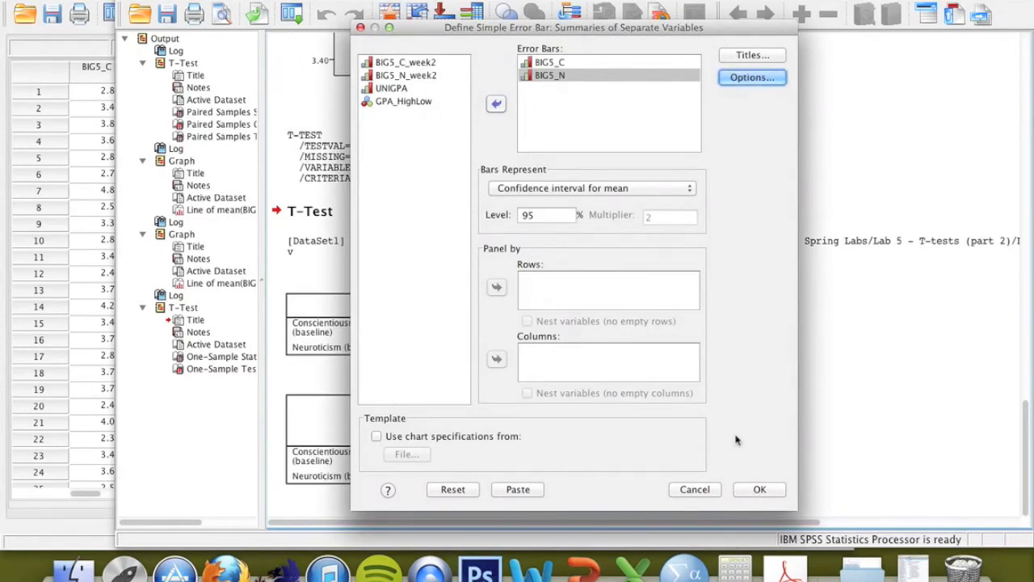
pyautogui.click(770, 491)
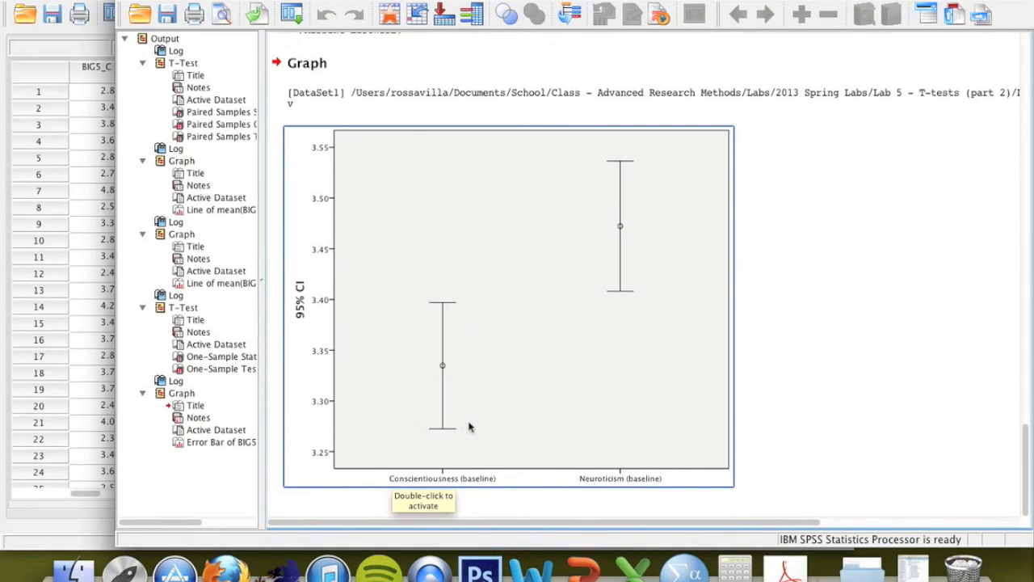
# From the dataset window, open Split File, reset its settings and move the dialog clear of the data columns
pyautogui.press('super+grave')
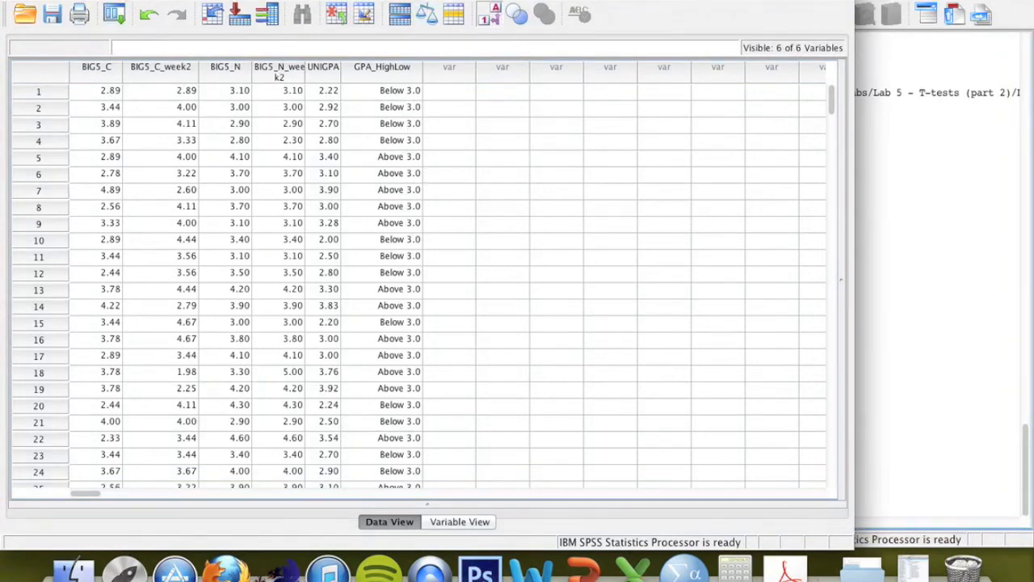
pyautogui.click(233, 1)
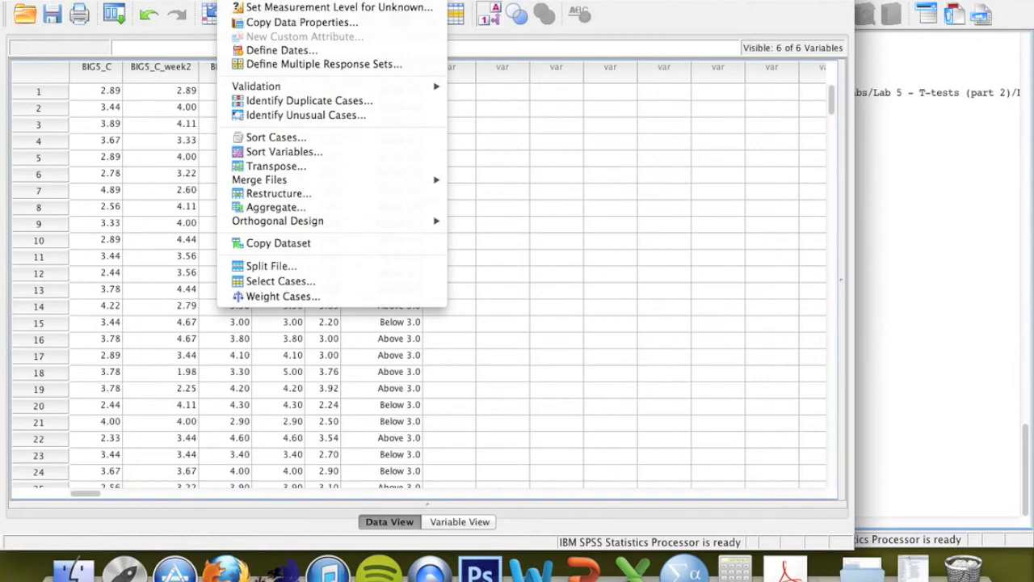
pyautogui.click(254, 269)
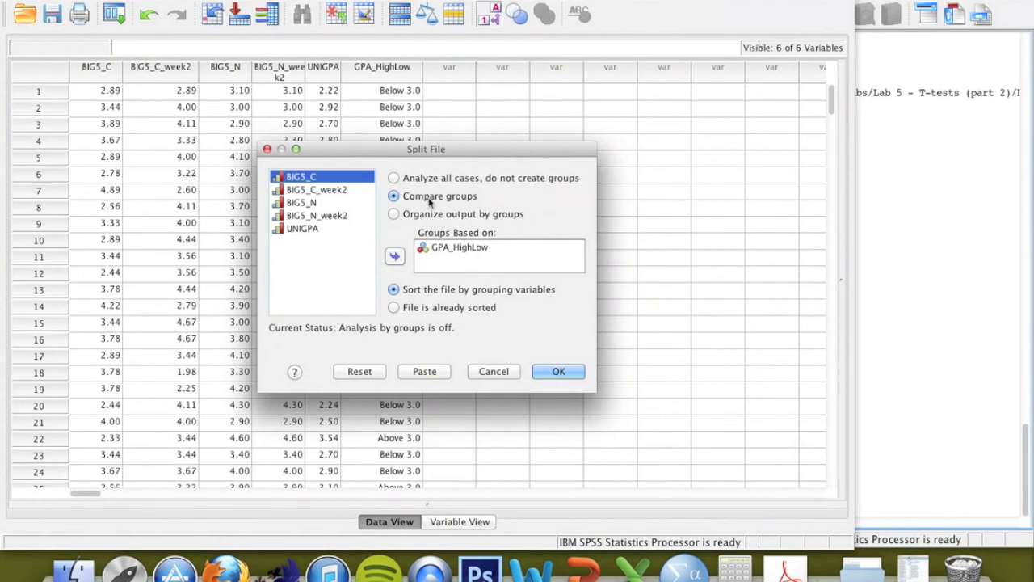
pyautogui.click(359, 371)
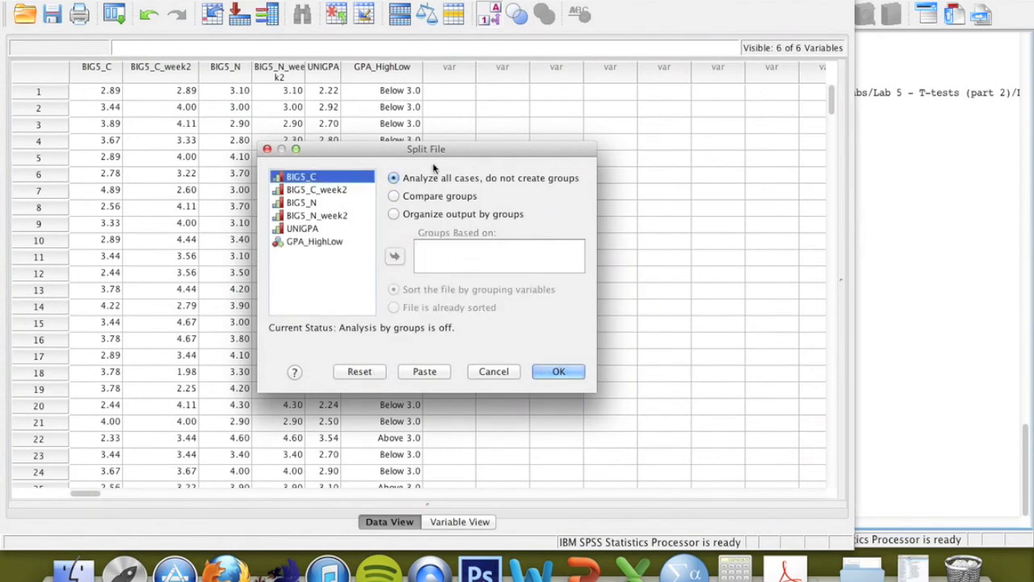
pyautogui.moveTo(426, 158); pyautogui.dragTo(685, 147)
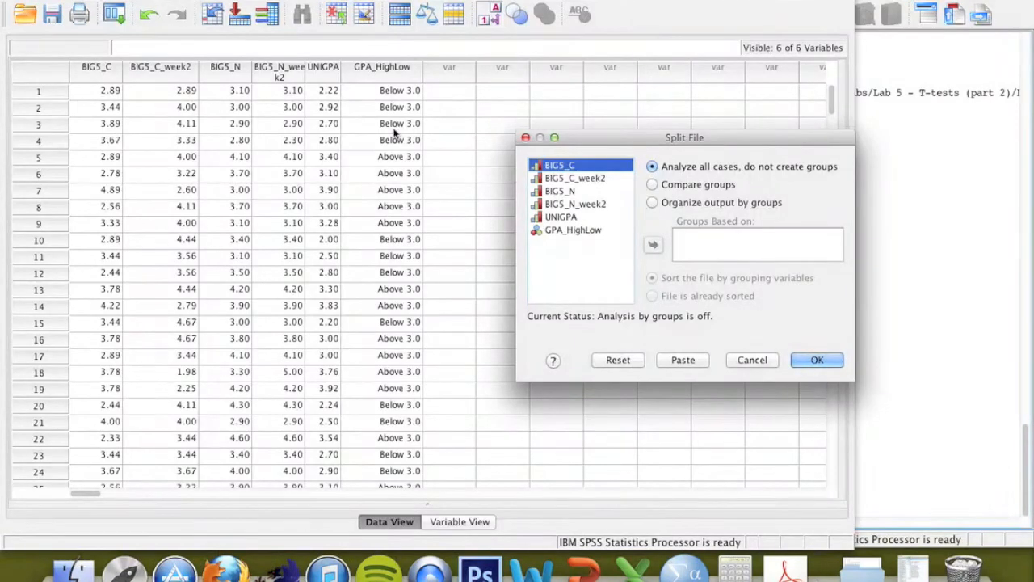
# Split the file to compare groups based on GPA_HighLow, sorting the file by the grouping variable
pyautogui.click(689, 188)
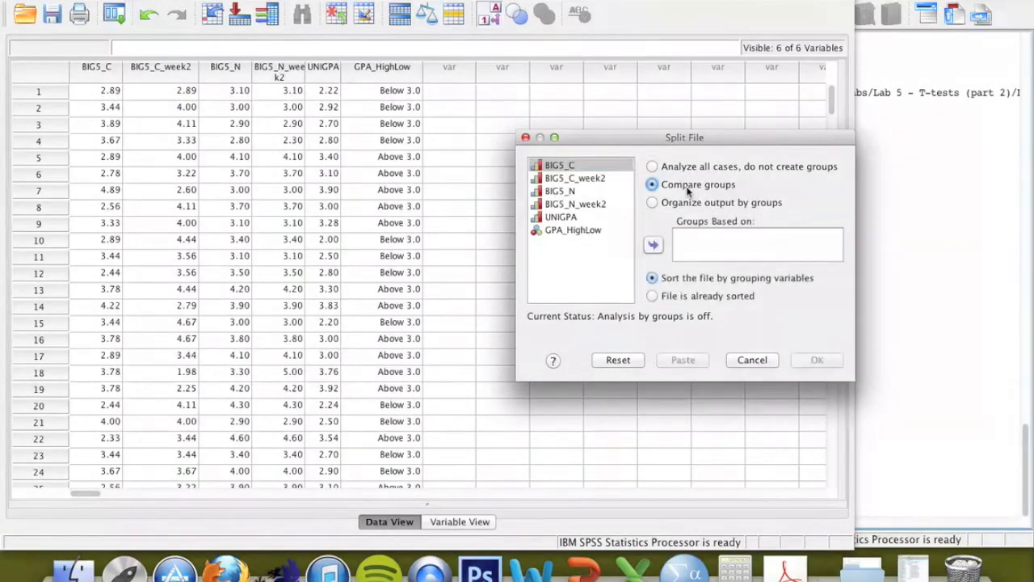
pyautogui.click(575, 231)
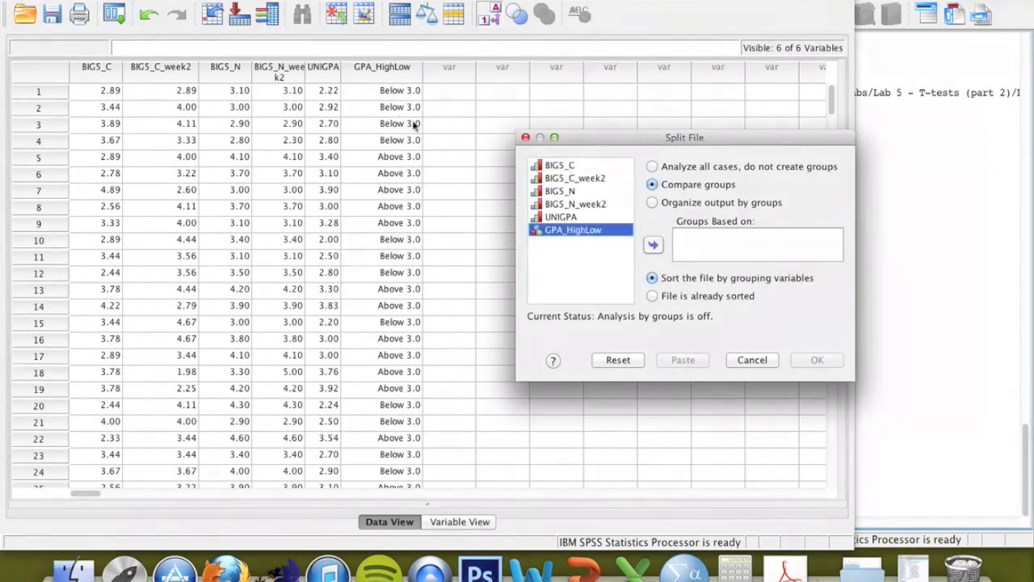
pyautogui.click(653, 246)
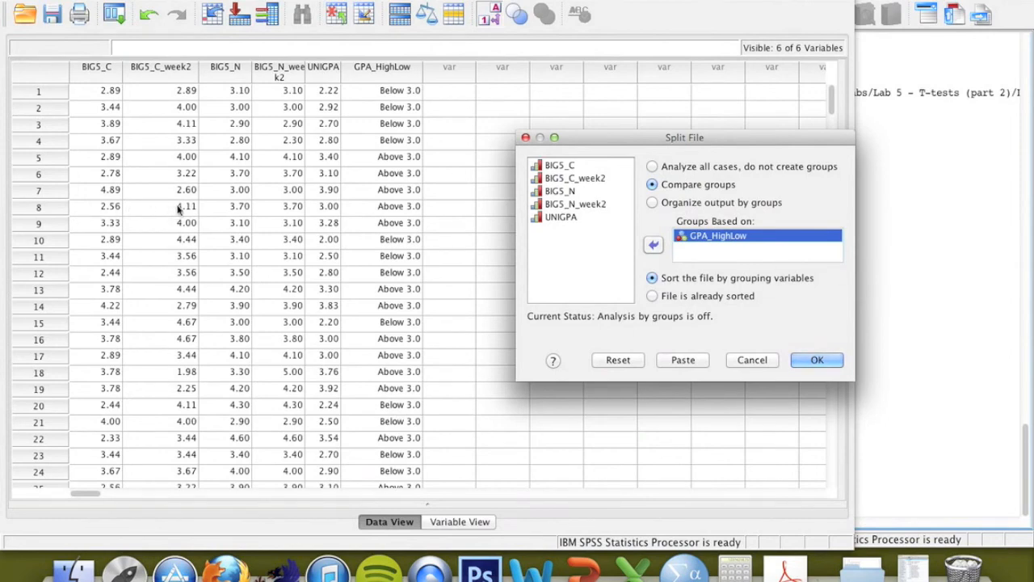
pyautogui.click(815, 360)
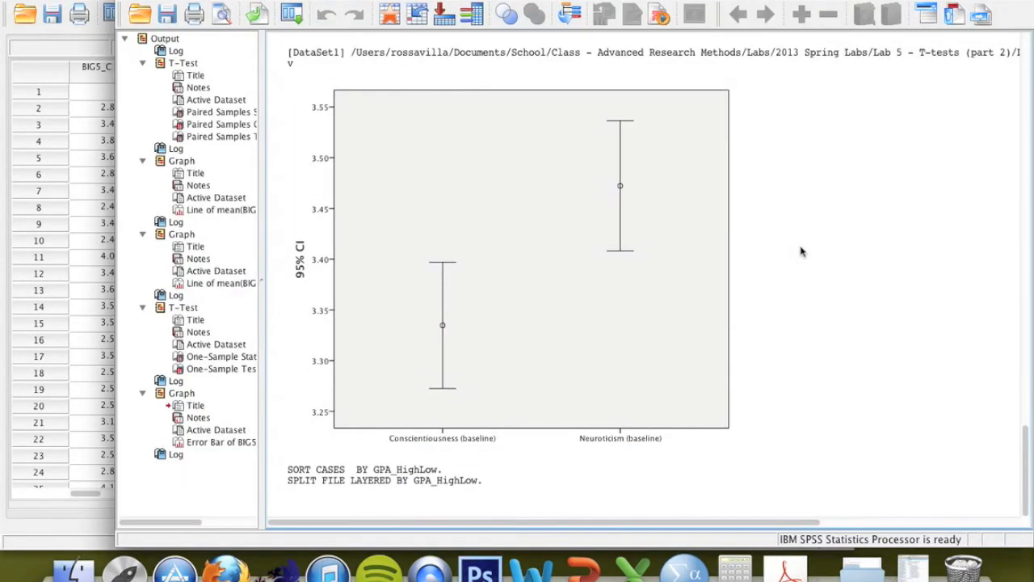
# Switch to the dataset window, look over the sorted GPA_HighLow column and open the Paired-Samples T Test
pyautogui.click(57, 293)
pyautogui.click(57, 293)
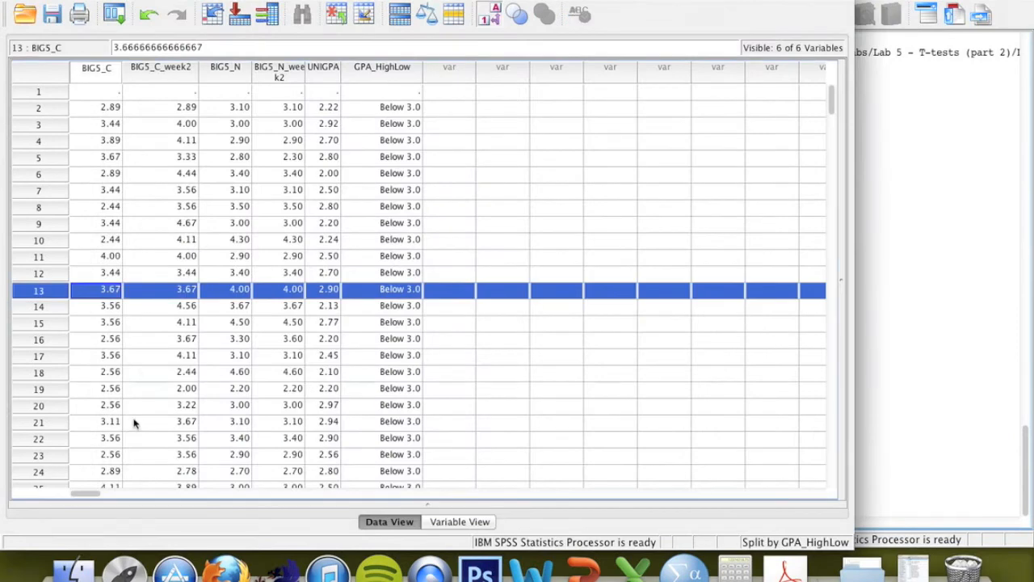
pyautogui.click(361, 256)
pyautogui.scroll(-5, 360, 256)
pyautogui.scroll(5, 360, 256)
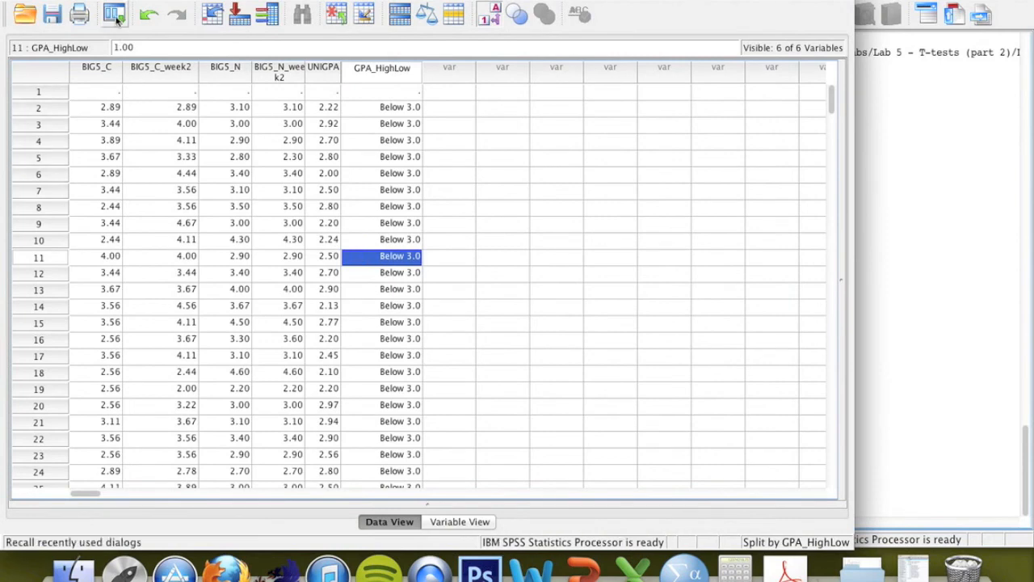
pyautogui.click(339, 1)
pyautogui.click(340, 1)
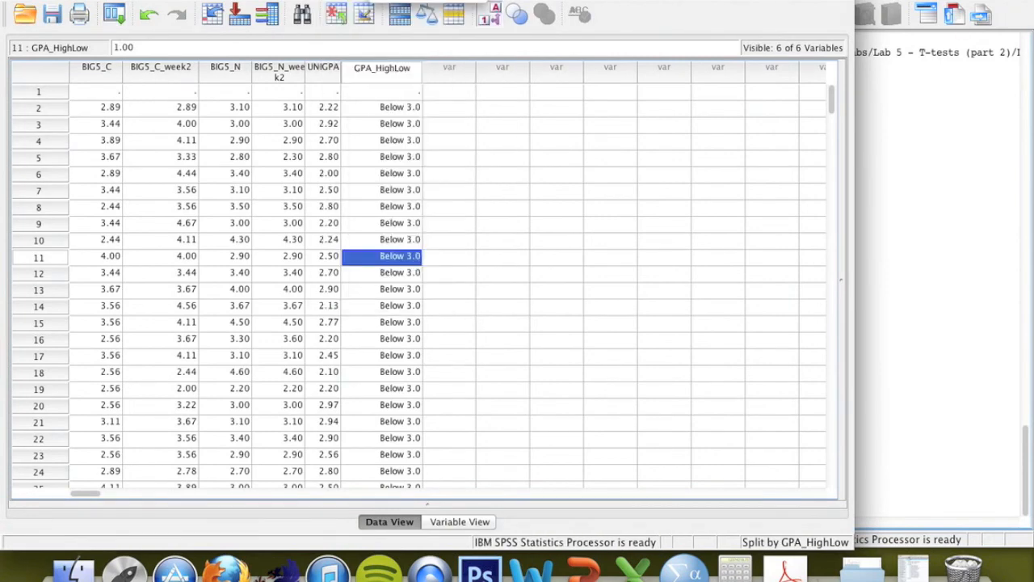
pyautogui.click(271, 1)
pyautogui.moveTo(340, 1)
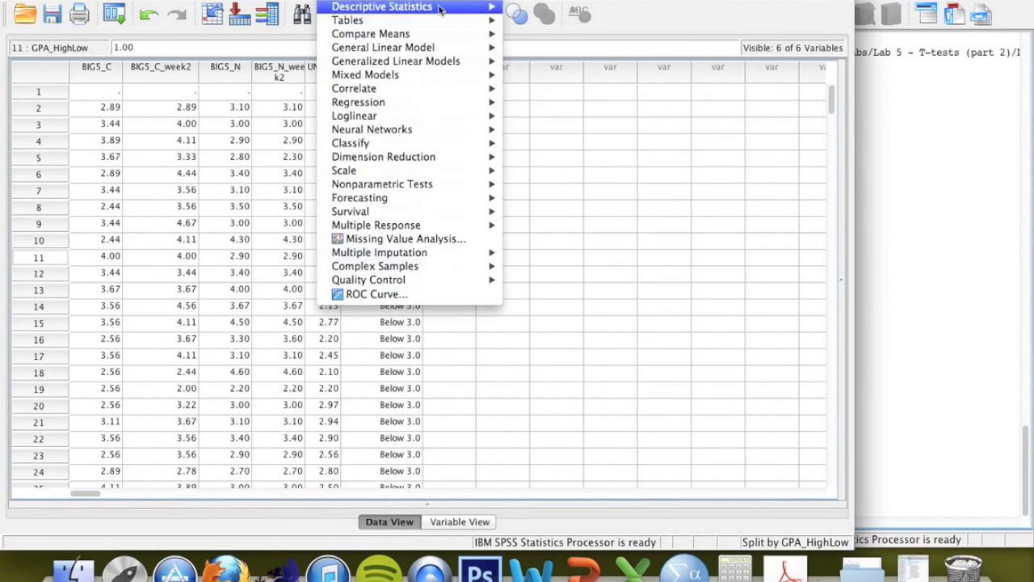
pyautogui.moveTo(444, 33)
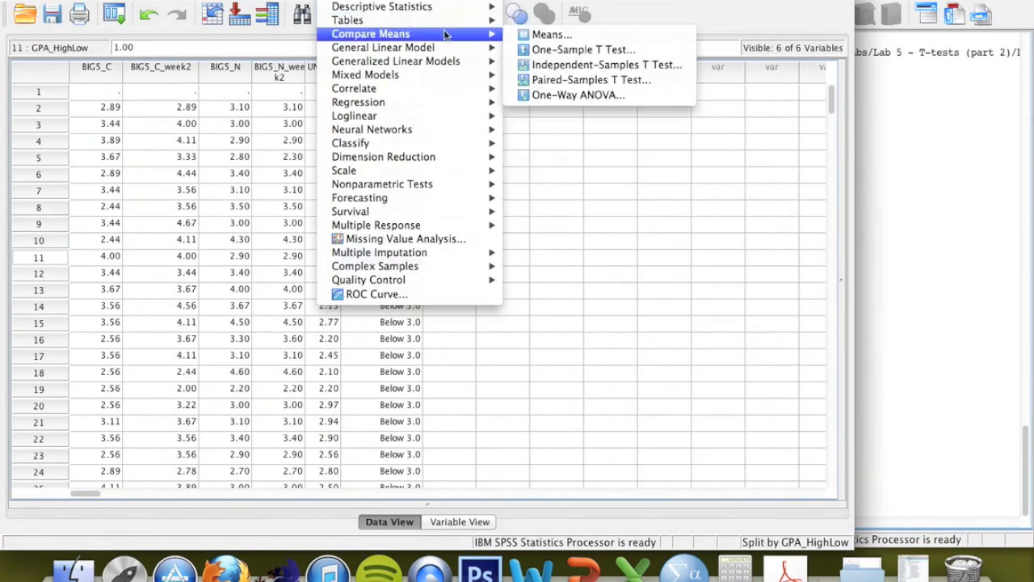
pyautogui.click(576, 79)
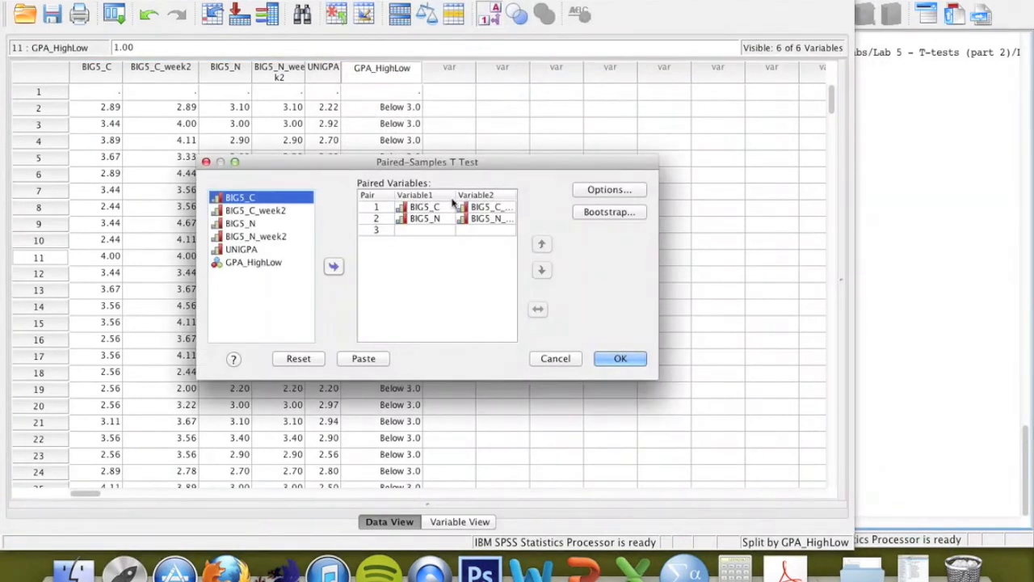
# Remove the Neuroticism pair from the paired variables and run the test on BIG5_C and BIG5_C_week2 only
pyautogui.click(419, 223)
pyautogui.press('Delete')
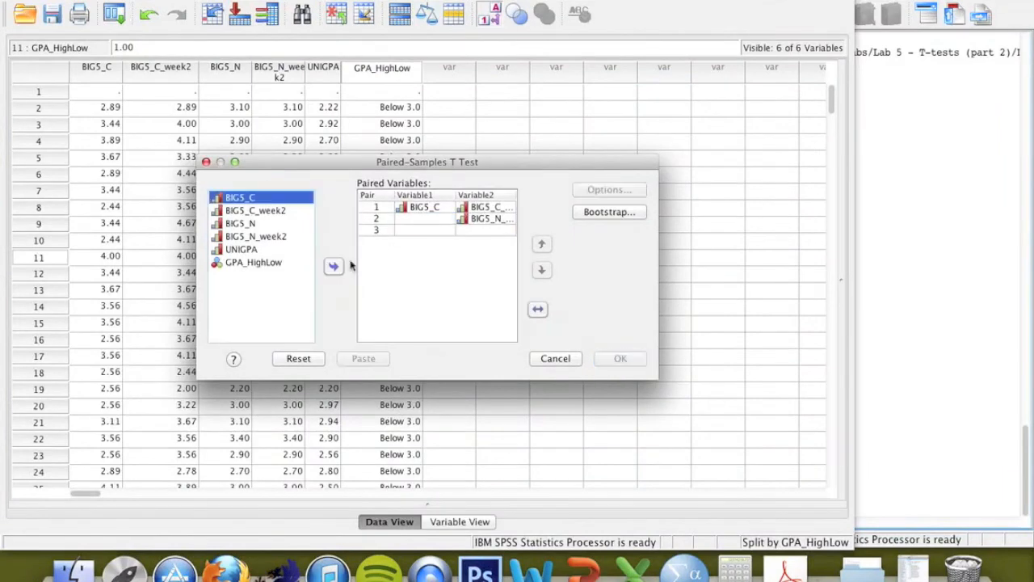
pyautogui.click(485, 220)
pyautogui.press('Delete')
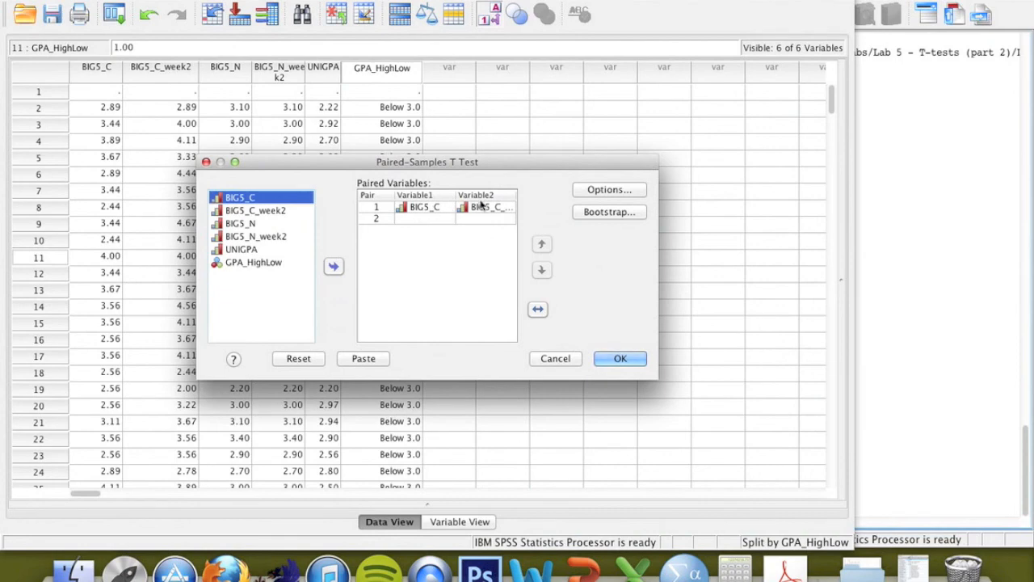
pyautogui.click(627, 359)
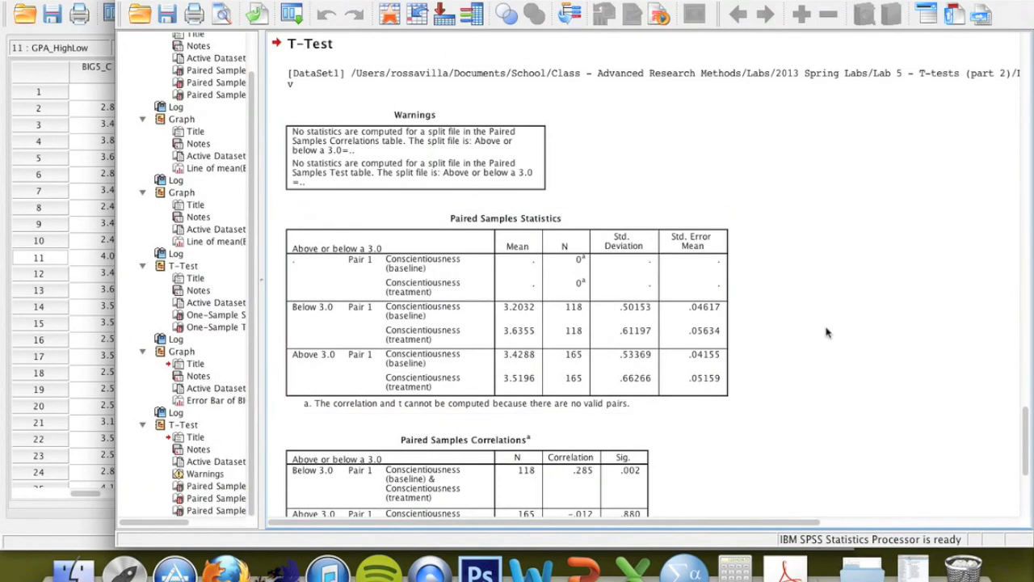
# Check the unlabelled group in the Paired Samples Statistics table against the first case in the dataset, and return to the output
pyautogui.scroll(2, 826, 332)
pyautogui.scroll(-4, 825, 331)
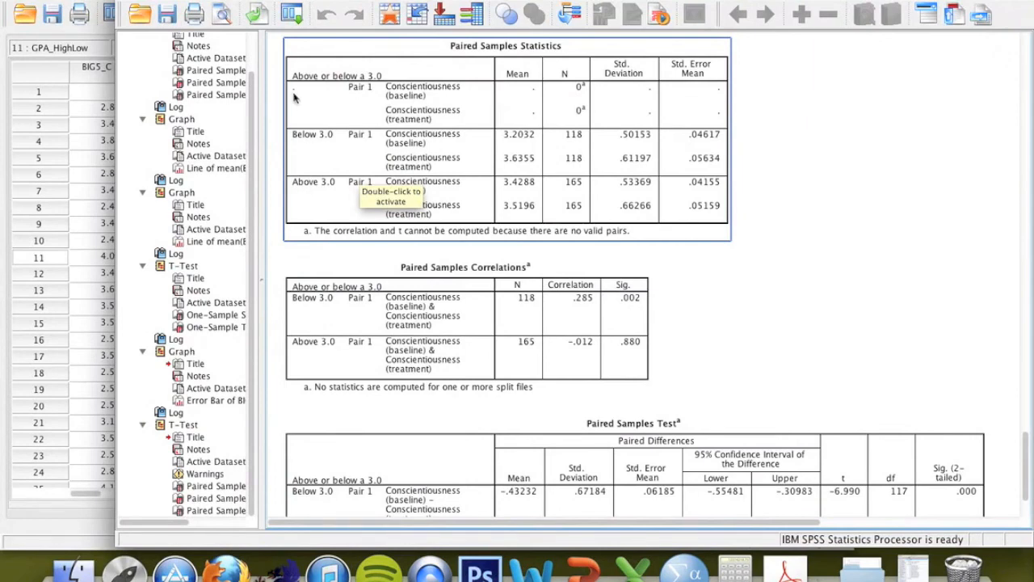
pyautogui.click(89, 66)
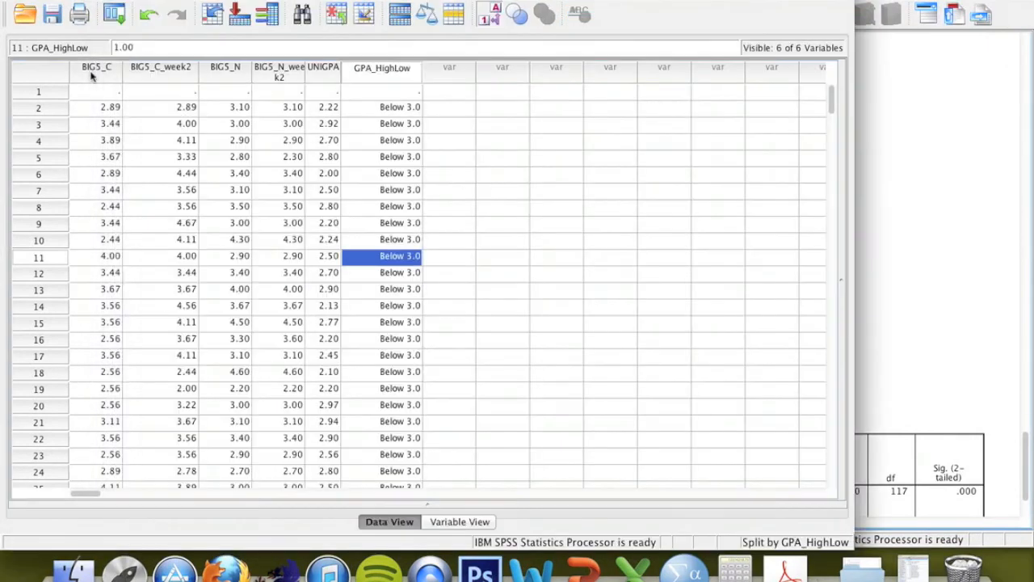
pyautogui.click(91, 68)
pyautogui.click(44, 95)
pyautogui.click(1022, 114)
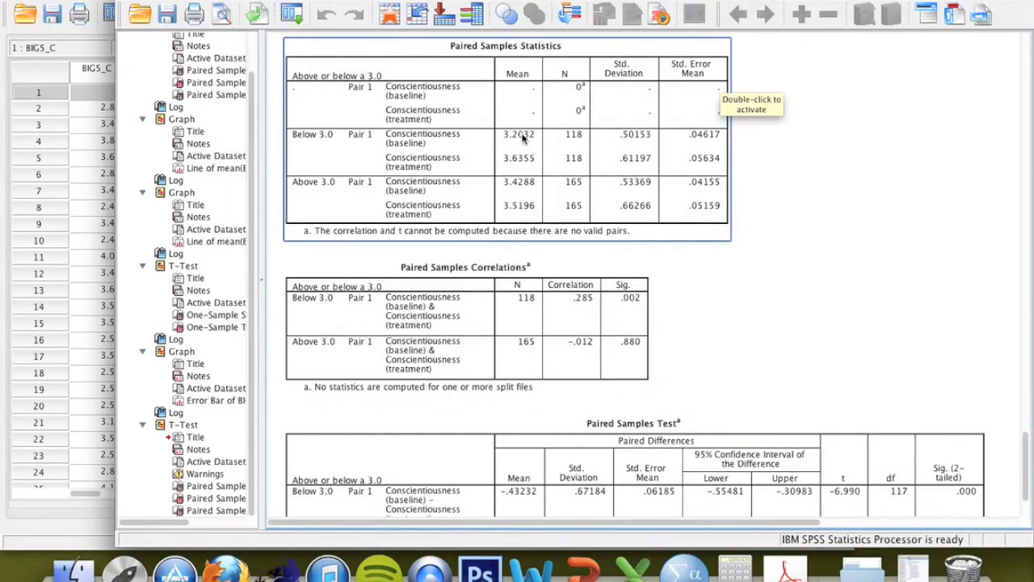
# Compare the Conscientiousness means, mean differences and significance for the Below 3.0 and Above 3.0 groups in the paired samples tables
pyautogui.click(506, 495)
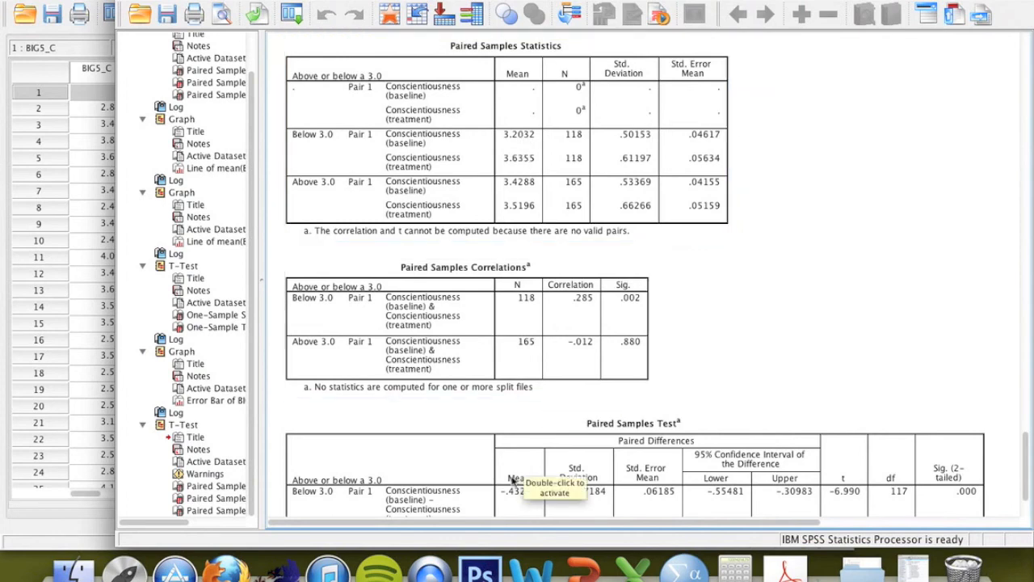
pyautogui.scroll(-3, 509, 416)
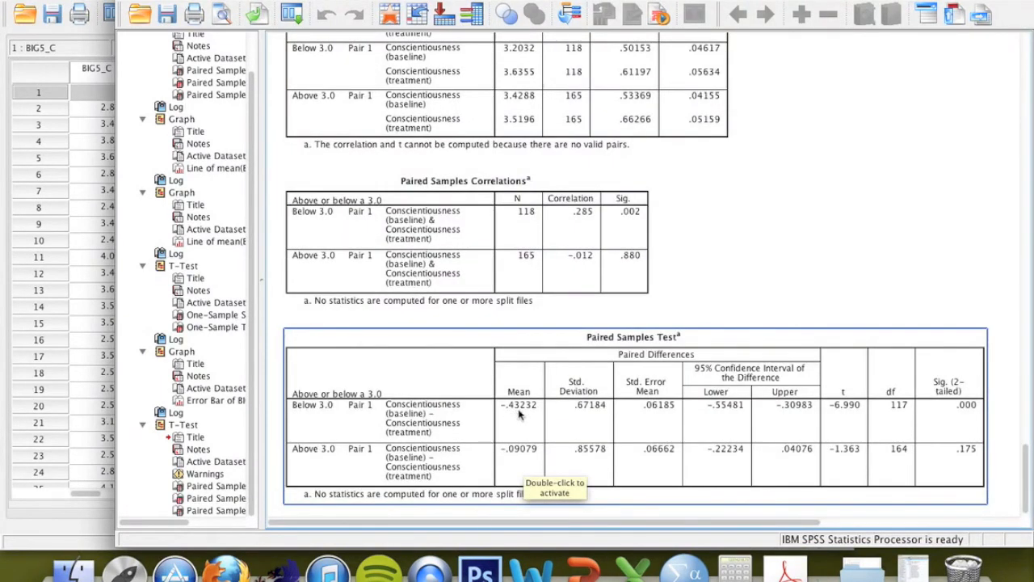
pyautogui.click(752, 204)
pyautogui.scroll(2, 751, 205)
pyautogui.click(569, 135)
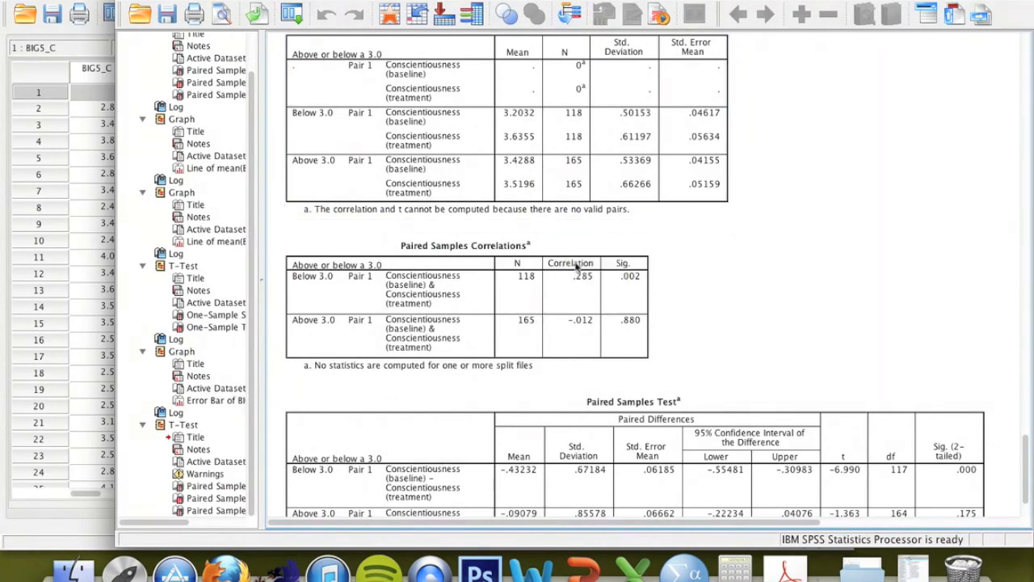
pyautogui.scroll(-2, 576, 269)
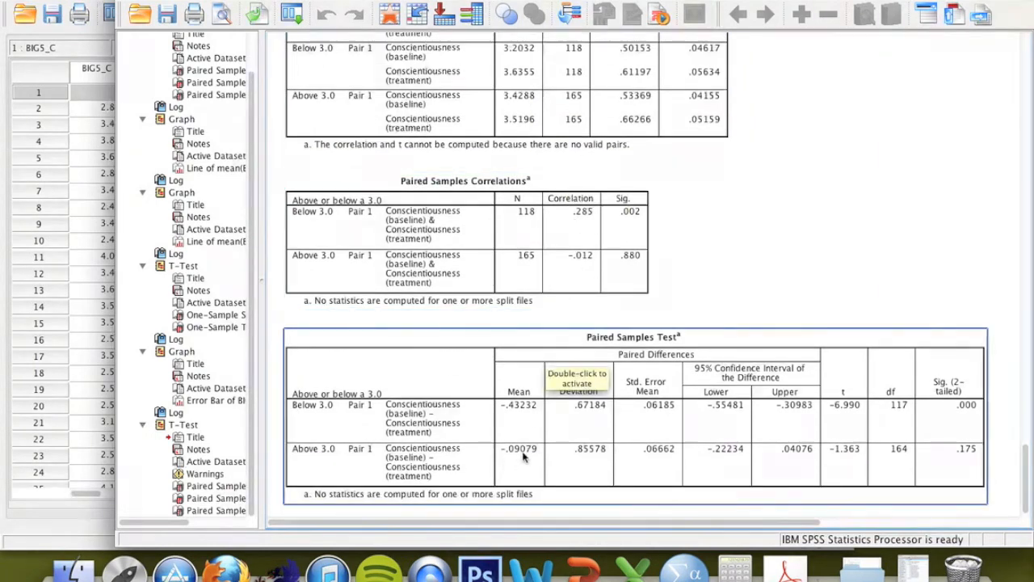
pyautogui.scroll(3, 781, 257)
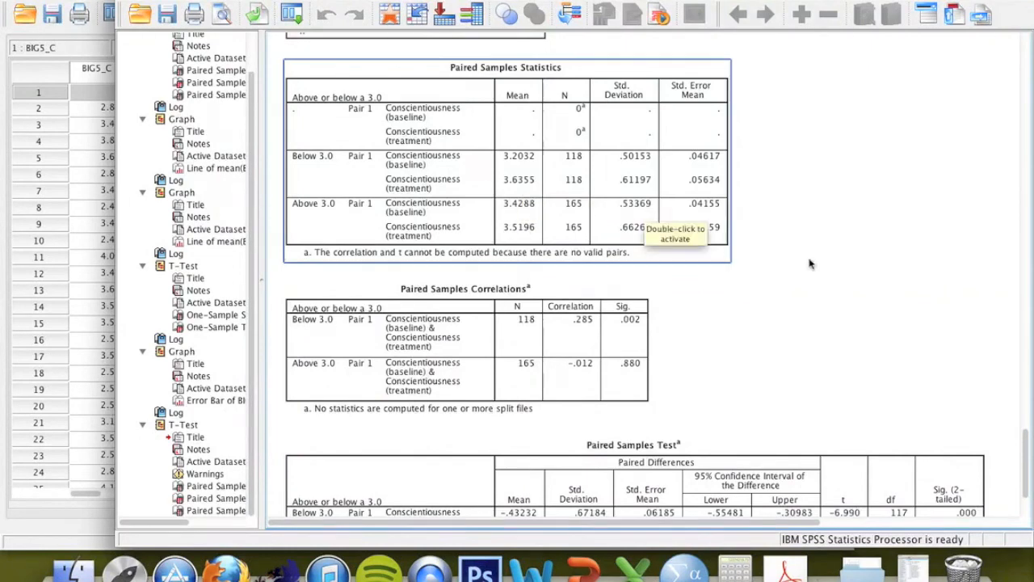
pyautogui.scroll(-4, 835, 266)
pyautogui.click(513, 65)
pyautogui.click(521, 283)
pyautogui.click(519, 356)
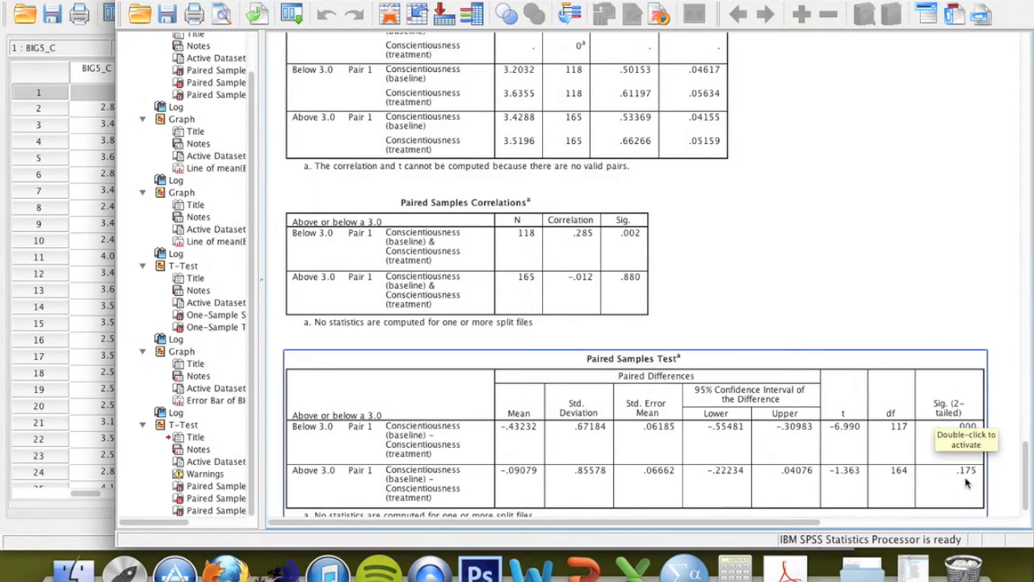
# Start defining a simple line chart for summaries of separate variables and reset its previous settings
pyautogui.click(428, 0)
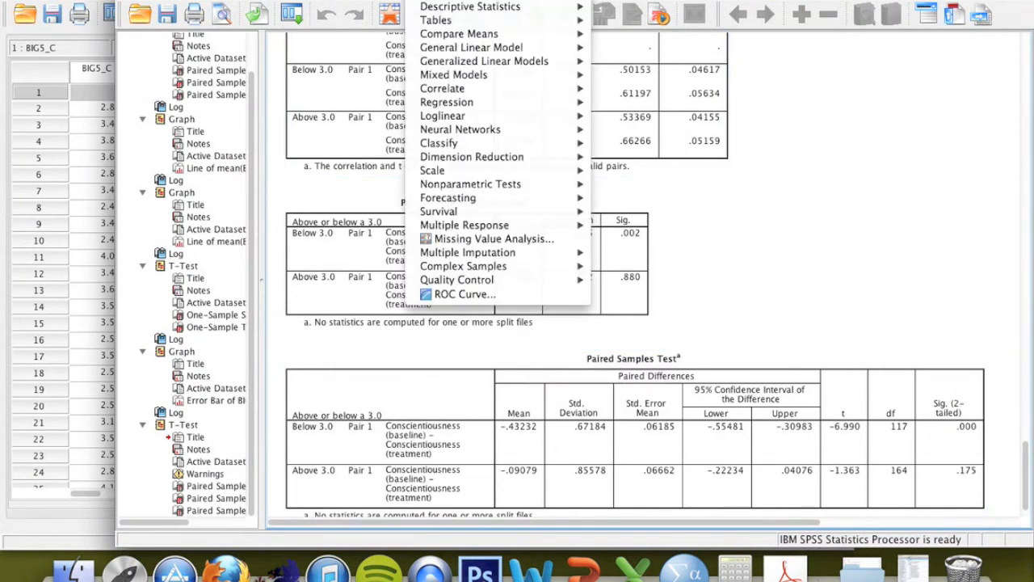
pyautogui.moveTo(582, 0)
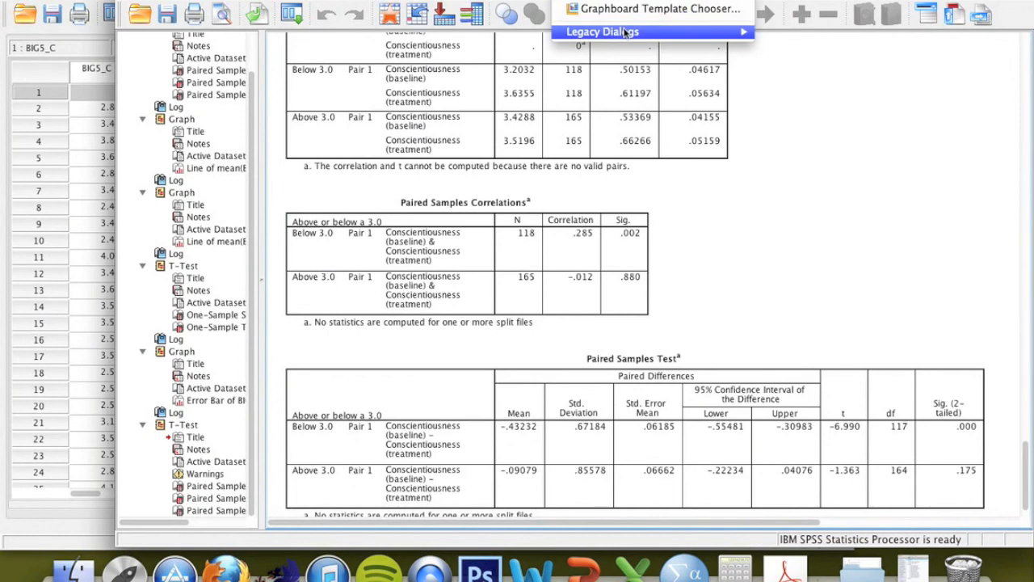
pyautogui.moveTo(602, 33)
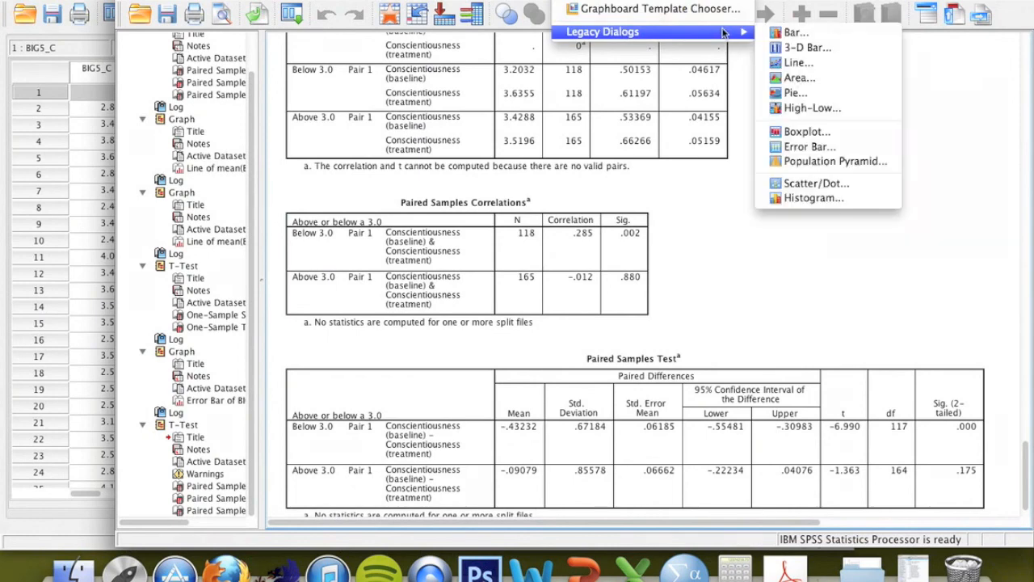
pyautogui.click(830, 65)
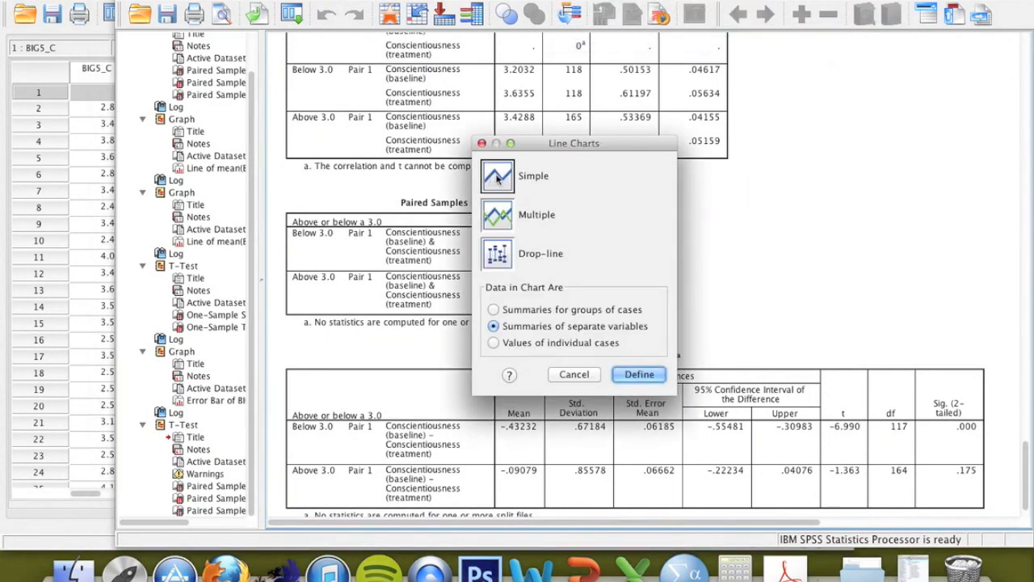
pyautogui.click(639, 375)
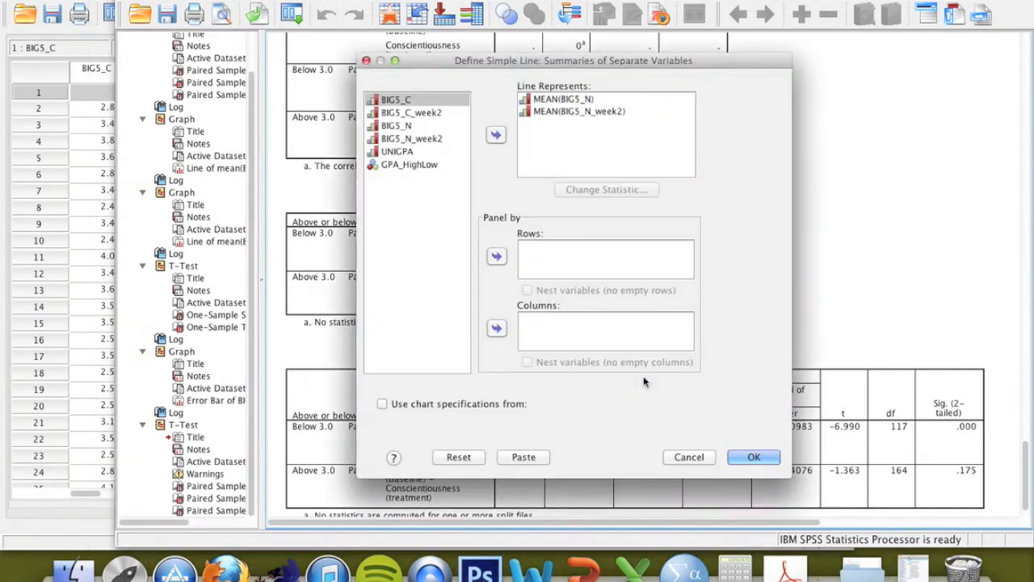
pyautogui.click(580, 112)
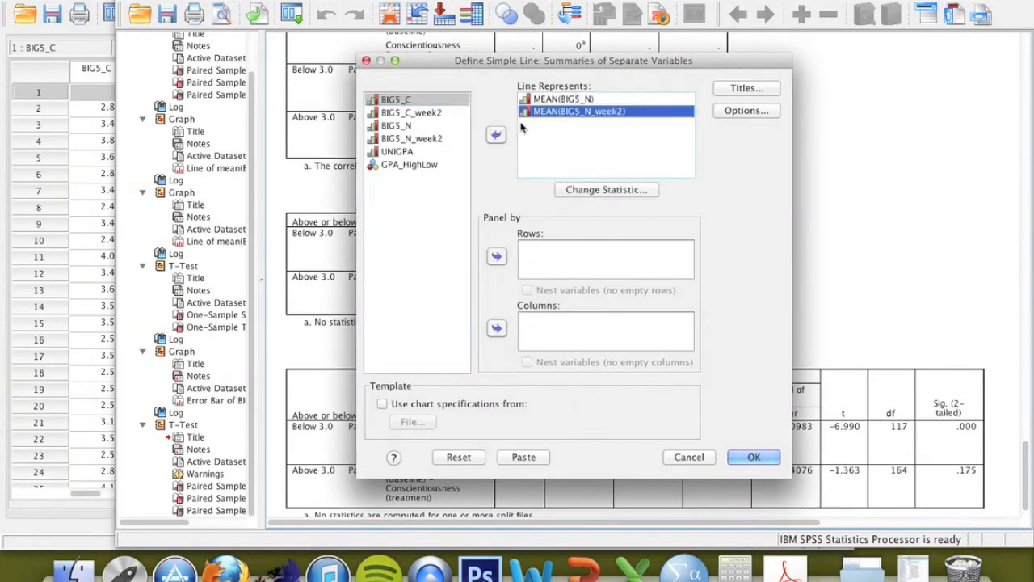
pyautogui.click(461, 457)
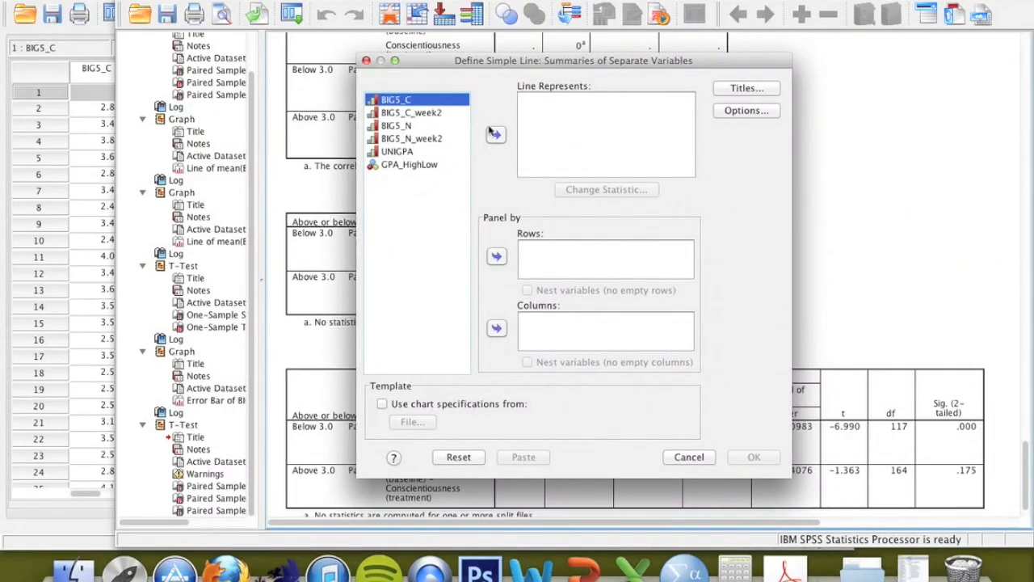
# Create the line chart from the means of BIG5_C and BIG5_C_week2, displaying error bars as 95% confidence intervals
pyautogui.click(493, 134)
pyautogui.click(446, 113)
pyautogui.click(493, 135)
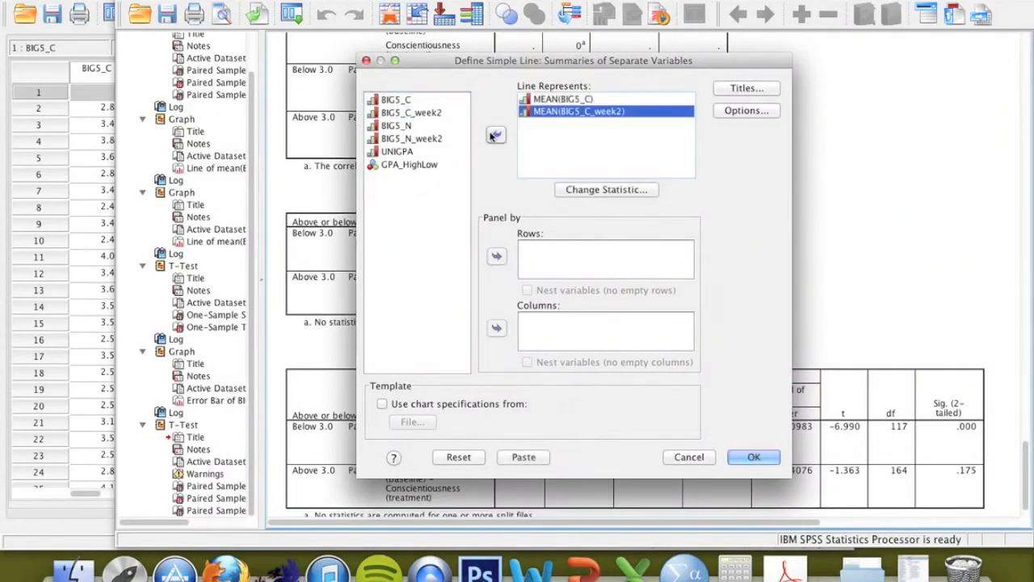
pyautogui.click(745, 111)
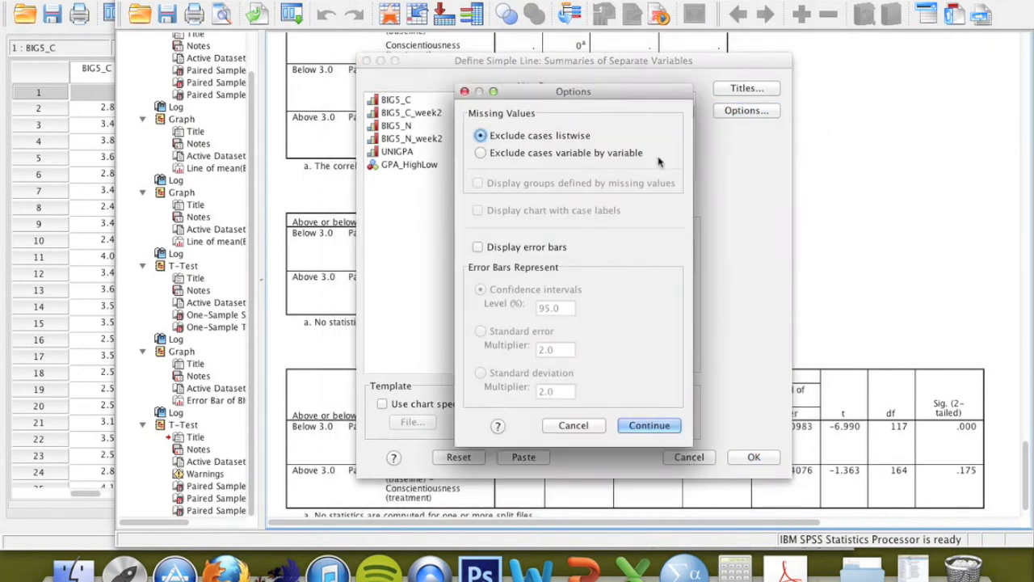
pyautogui.click(477, 249)
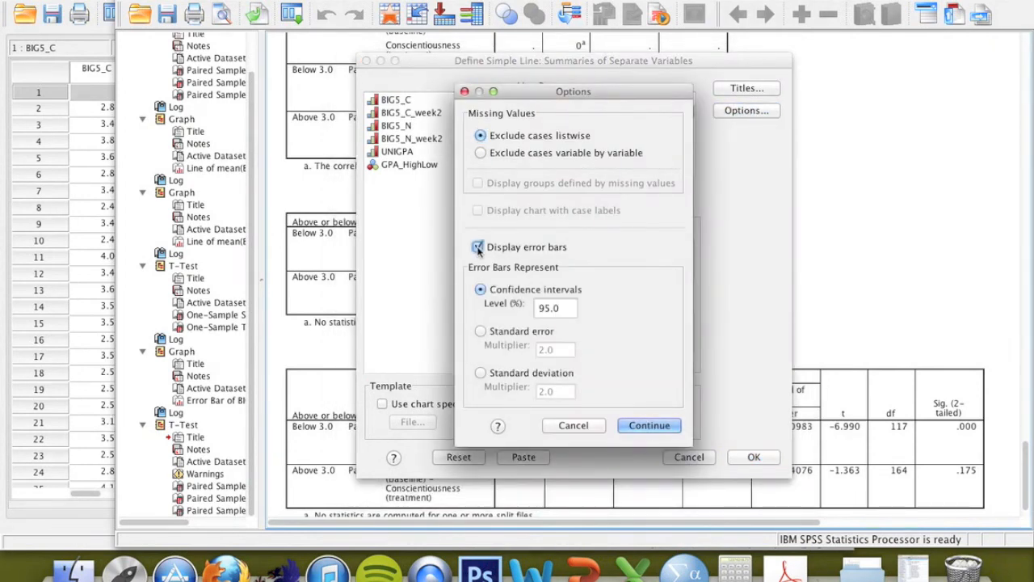
pyautogui.click(653, 426)
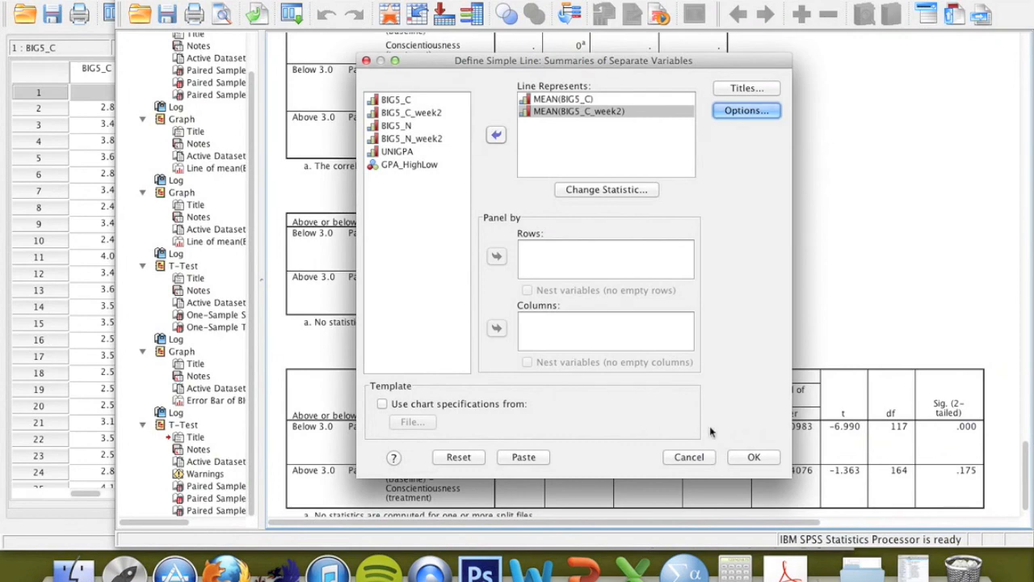
pyautogui.click(750, 457)
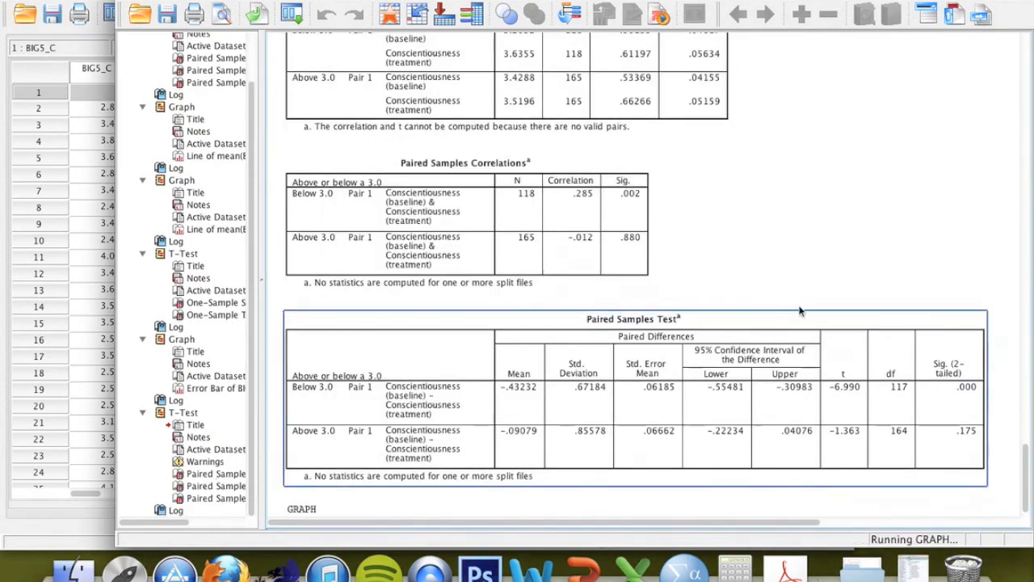
# Compare the slopes and error bars of the Conscientiousness line charts for the Below 3.0 and Above 3.0 groups
pyautogui.click(695, 234)
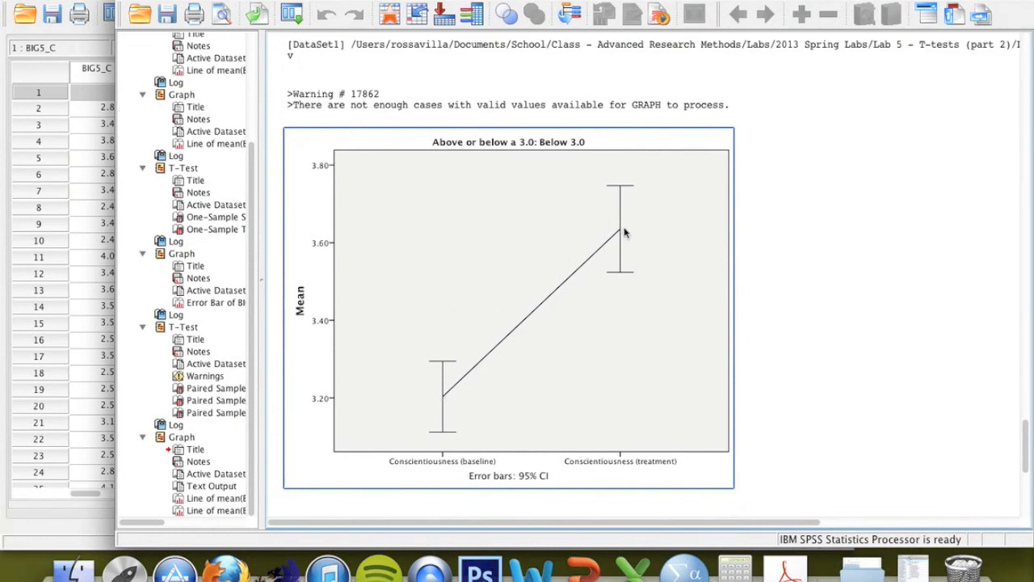
pyautogui.scroll(-10, 619, 240)
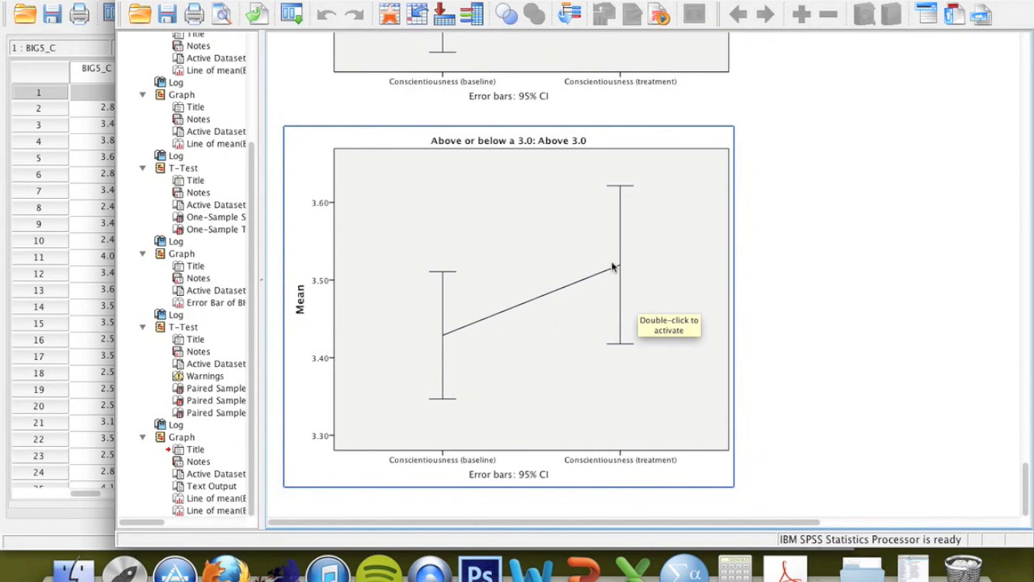
pyautogui.scroll(5, 612, 267)
pyautogui.scroll(2, 612, 266)
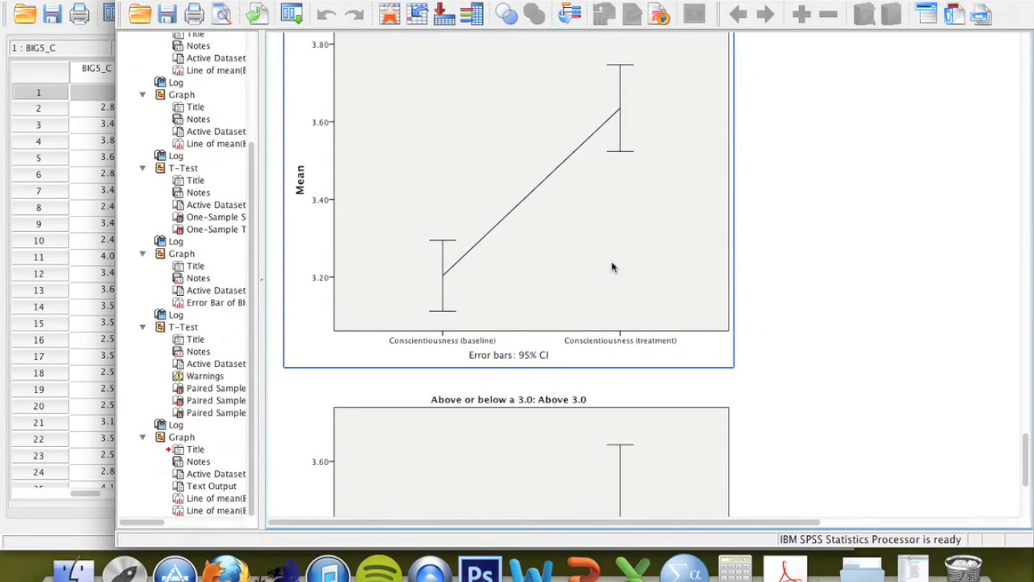
pyautogui.scroll(2, 612, 267)
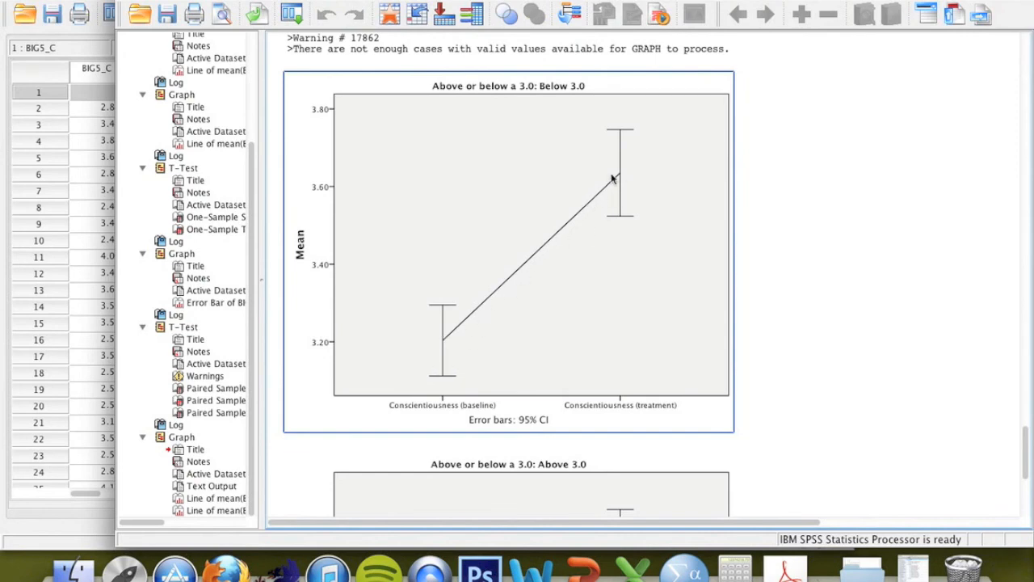
pyautogui.scroll(-8, 620, 197)
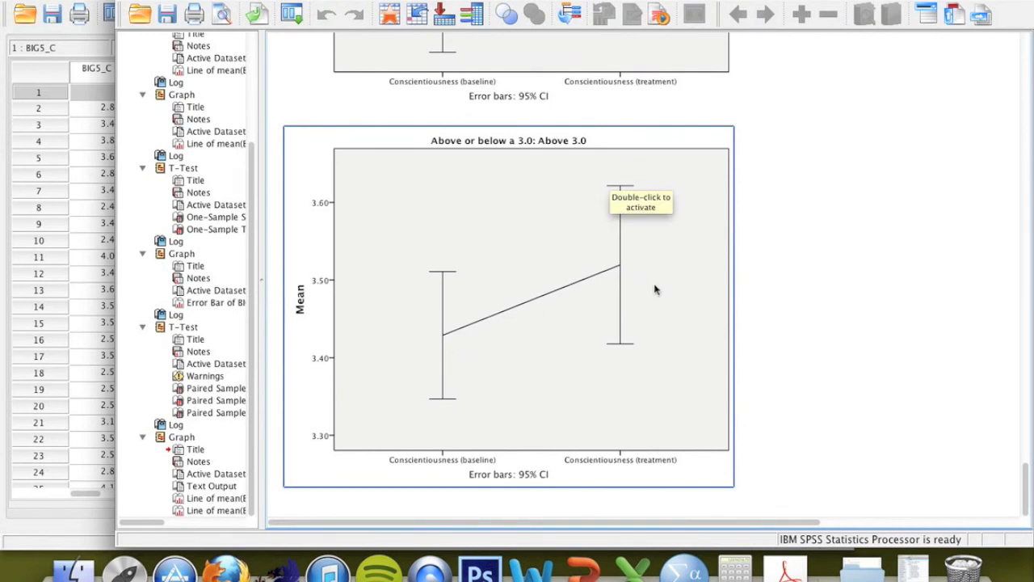
# Examine the baseline-to-treatment change and the overlap of the 95% confidence intervals in each GPA group's Conscientiousness chart
pyautogui.scroll(8, 812, 251)
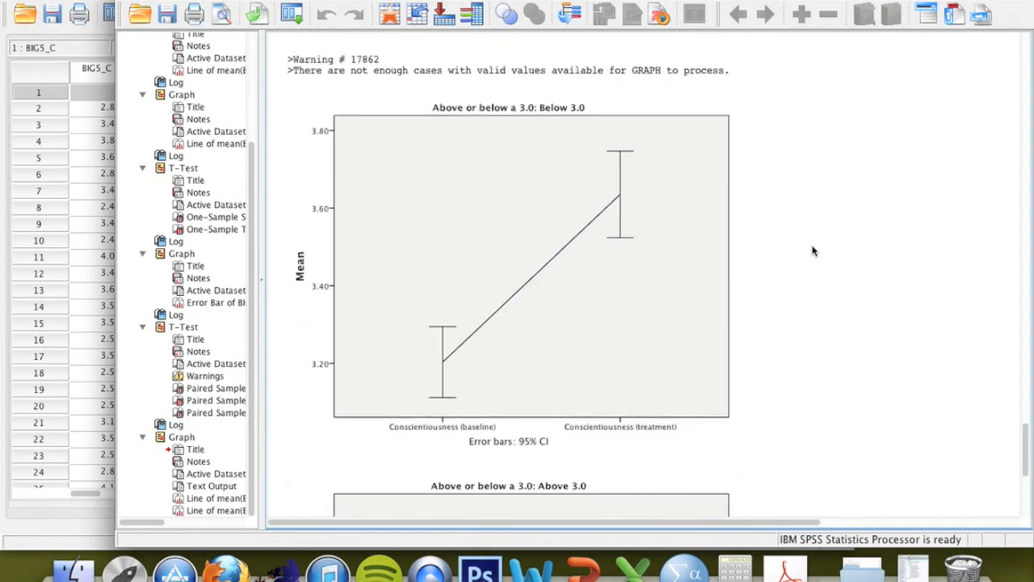
pyautogui.click(331, 46)
pyautogui.click(622, 203)
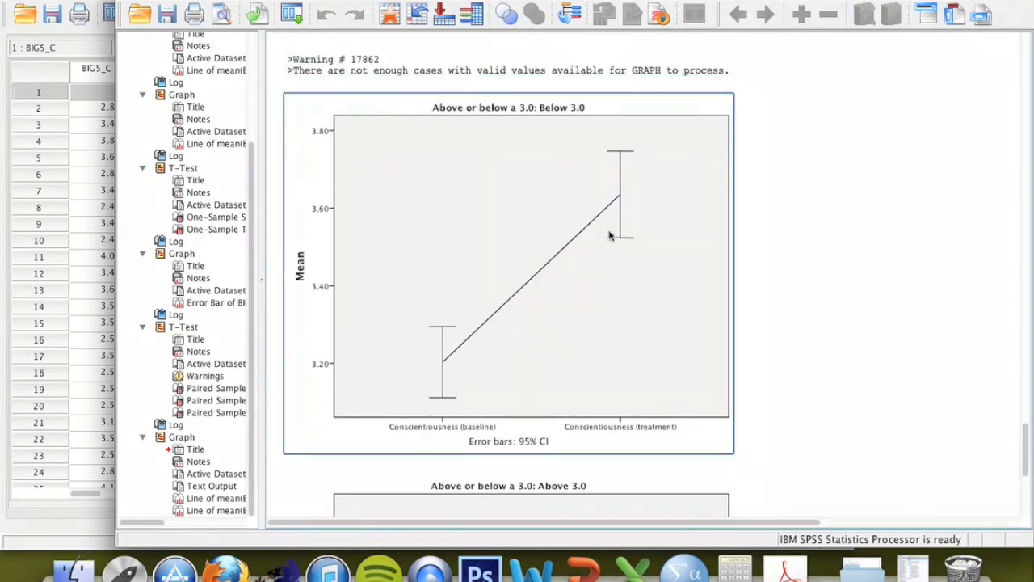
pyautogui.press('Down')
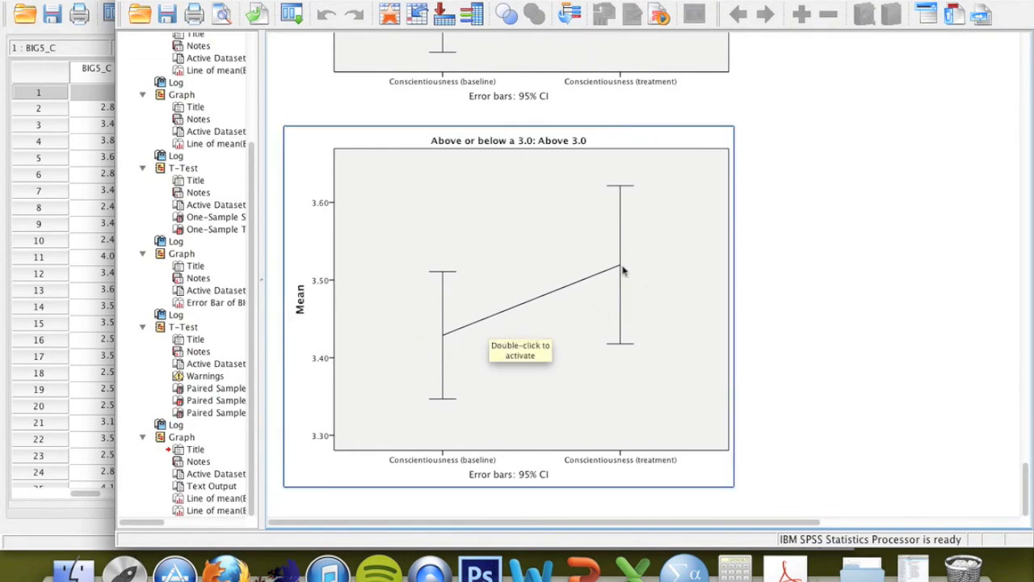
pyautogui.scroll(-5, 902, 258)
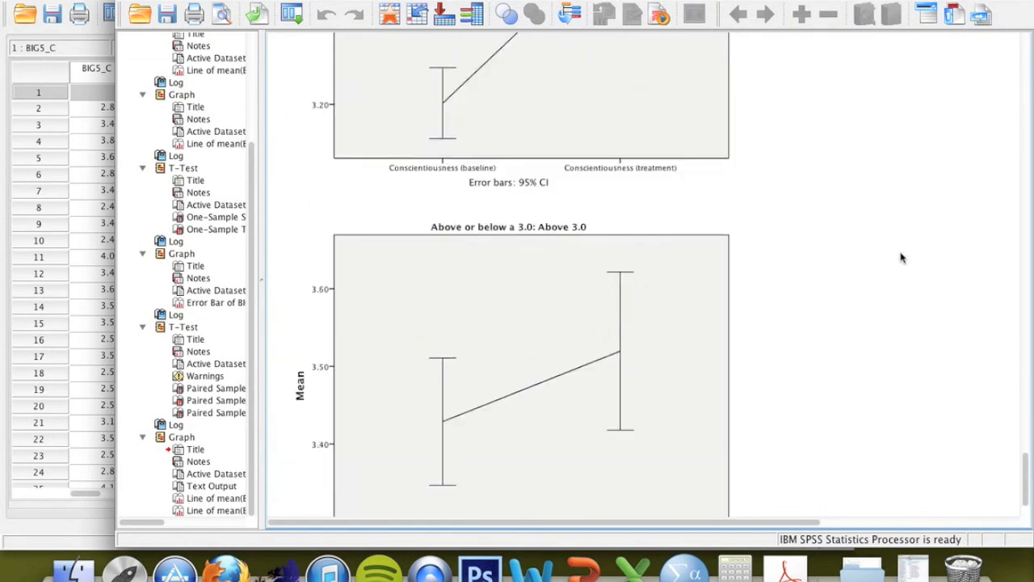
pyautogui.click(538, 199)
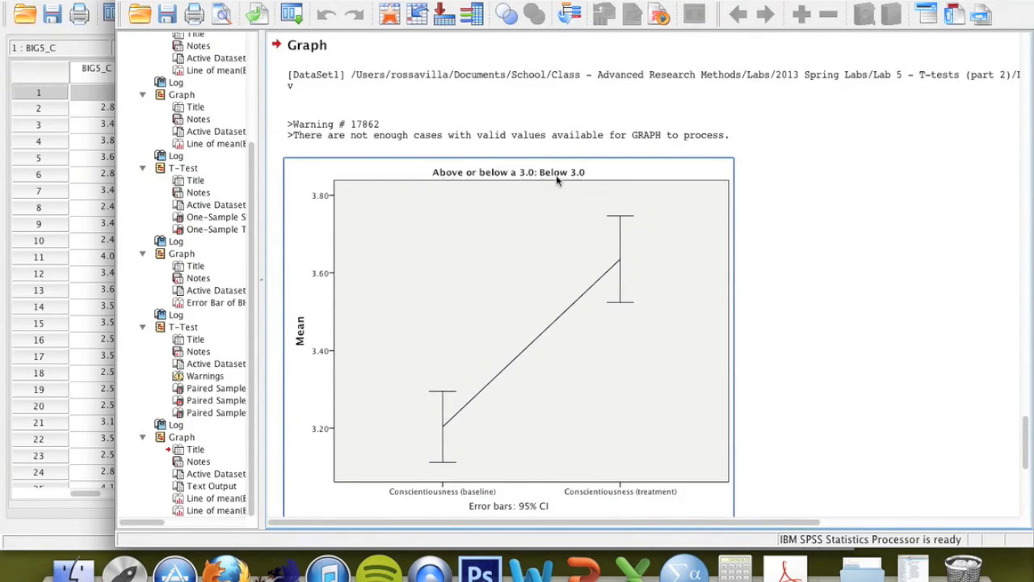
pyautogui.scroll(-5, 582, 173)
pyautogui.click(582, 170)
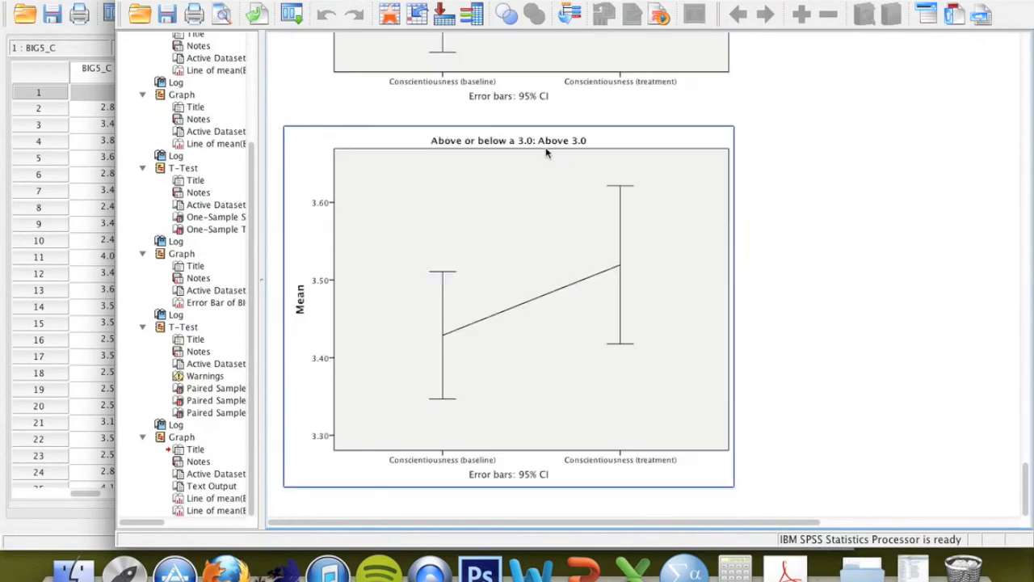
pyautogui.click(860, 210)
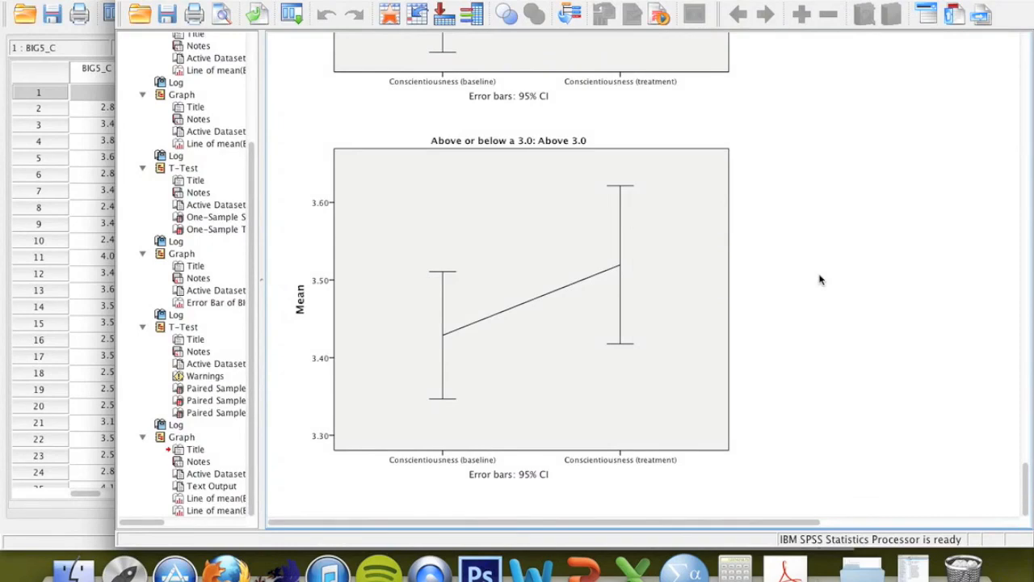
pyautogui.scroll(5, 819, 279)
pyautogui.scroll(-5, 819, 279)
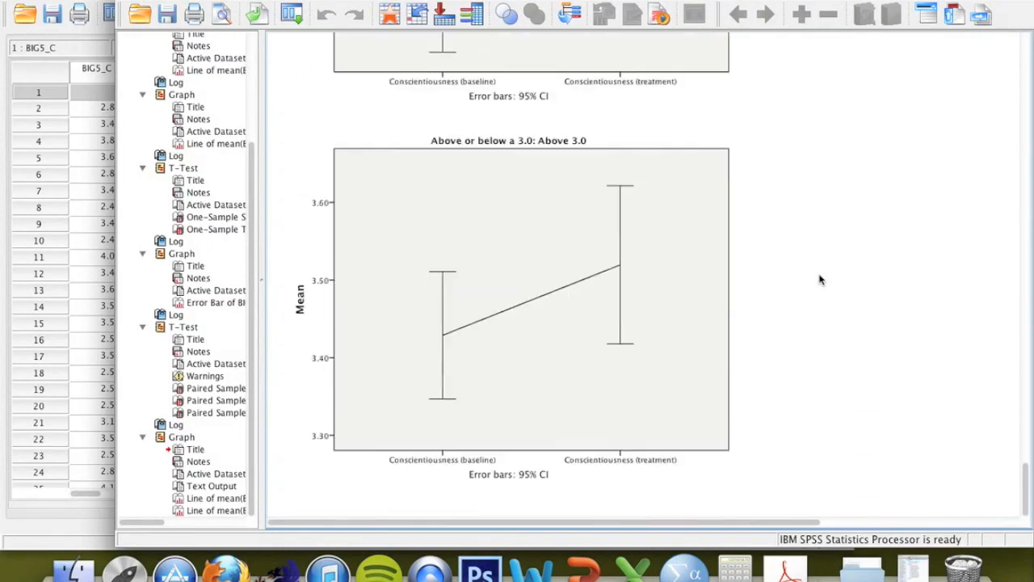